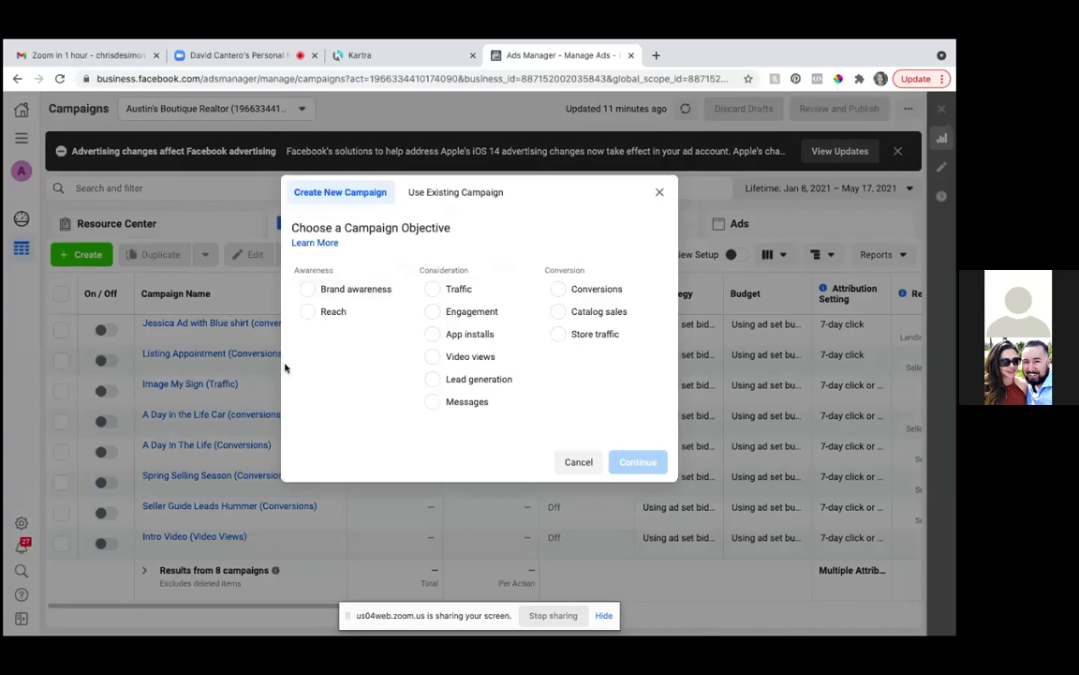
- Create a new campaign with the Conversions objective
left_click(559, 291)
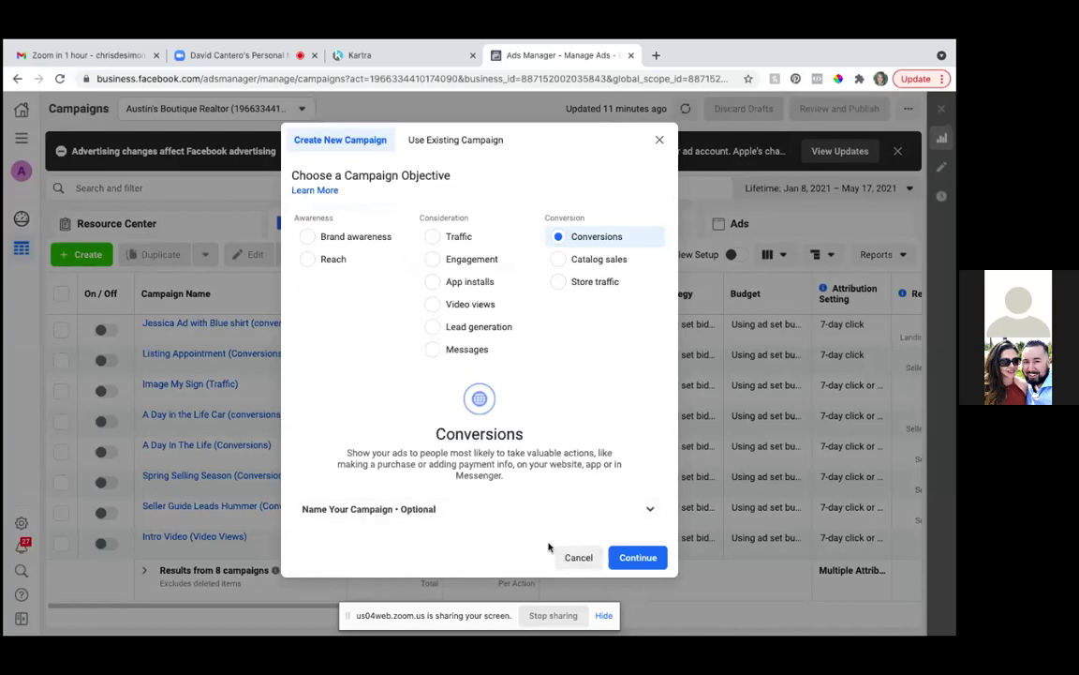
left_click(638, 559)
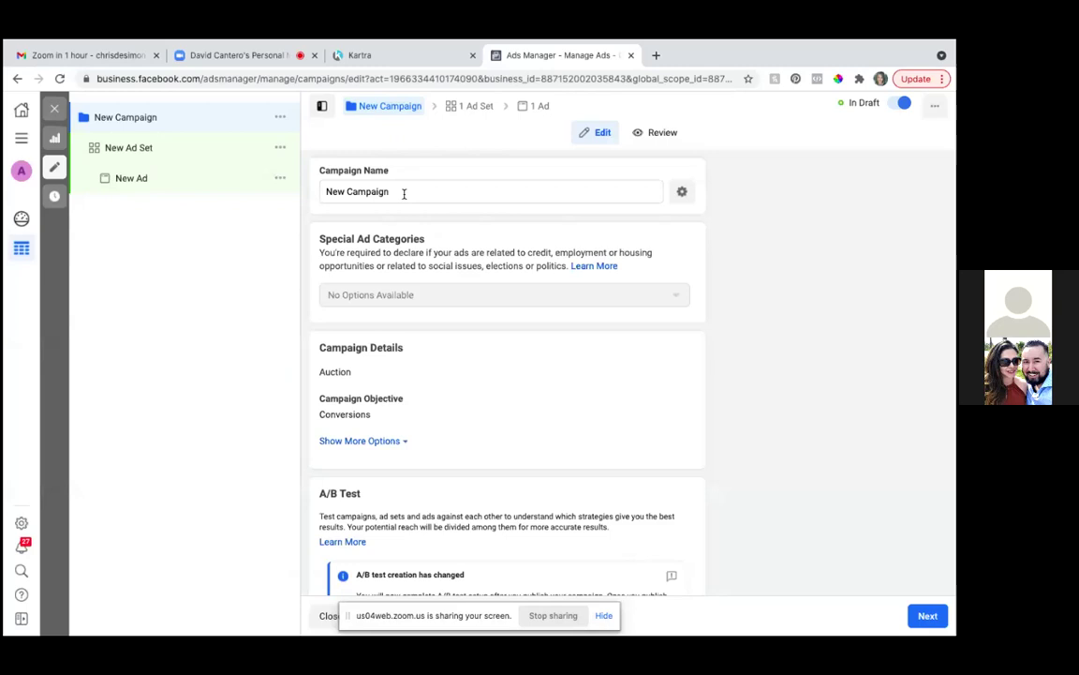
- Rename the campaign with the featured person's first name followed by "Ad, Blue Shirt 2"
left_click(404, 192)
key("BackSpace")
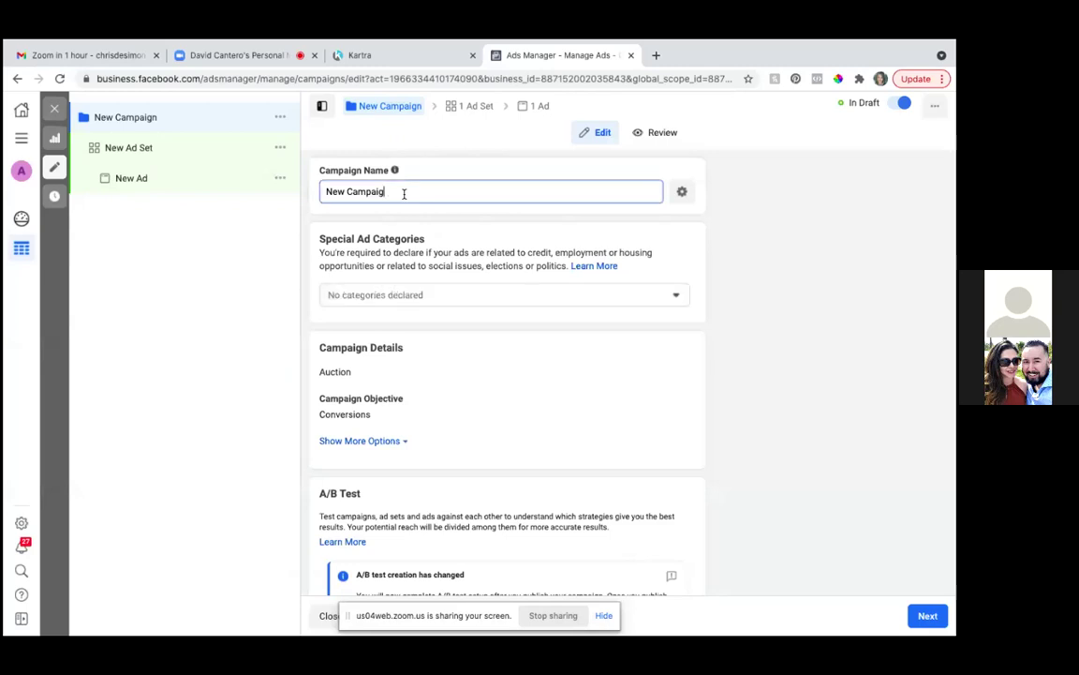
key("BackSpace")
key("BackSpace")
key("BackSpace")
key("BackSpace")
key("BackSpace")
key("BackSpace")
key("BackSpace")
key("BackSpace")
key("BackSpace")
key("BackSpace")
key("BackSpace")
type("jess")
key("BackSpace")
key("BackSpace")
key("BackSpace")
key("BackSpace")
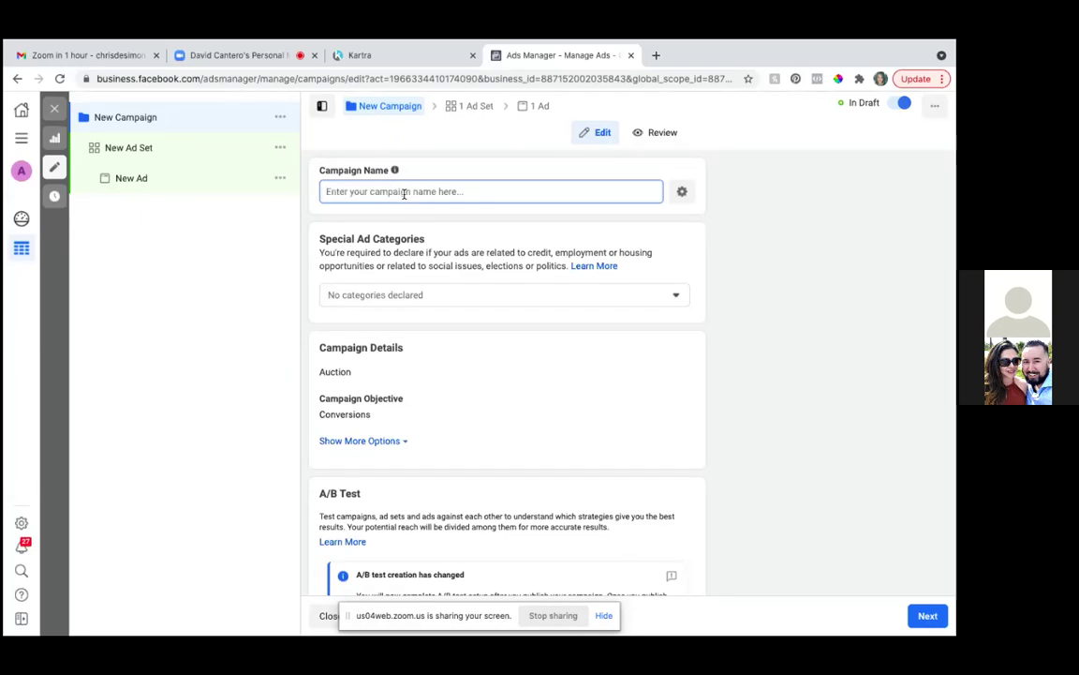
type("Jessica ")
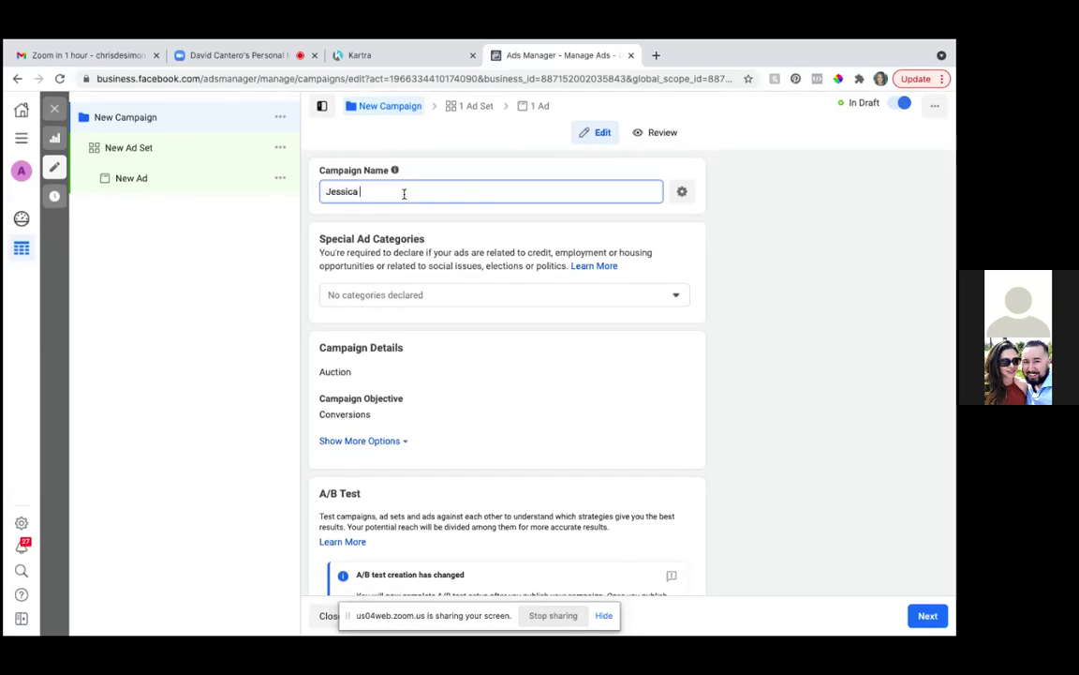
type("Ad, Blue St")
type("irt 2")
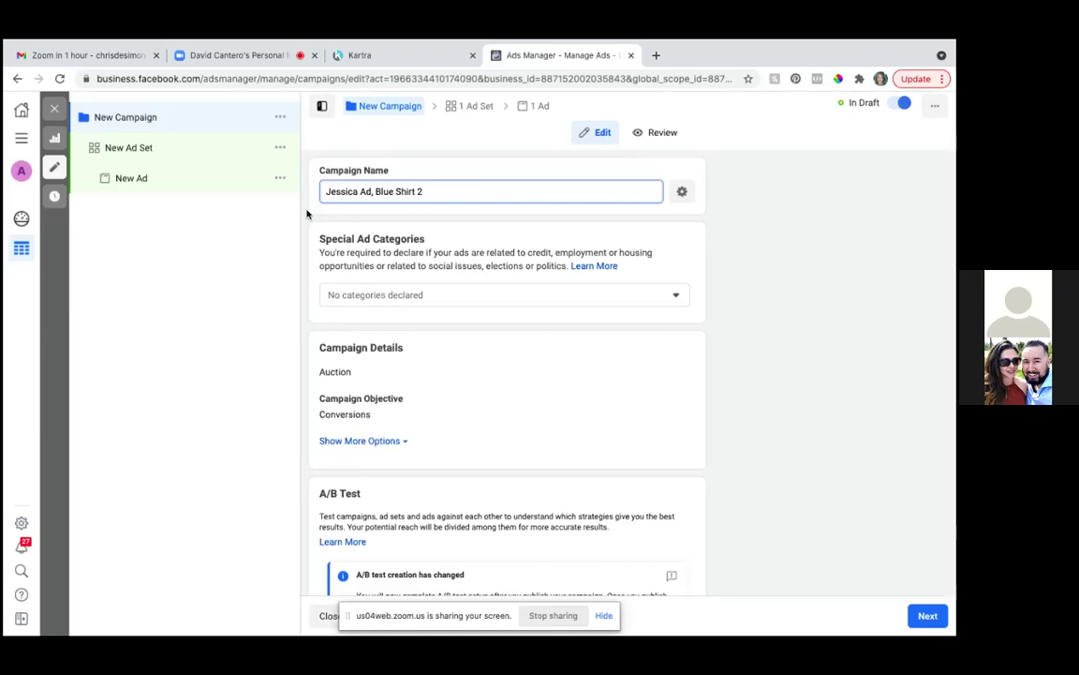
- Declare Housing as the campaign's special ad category
left_click(358, 300)
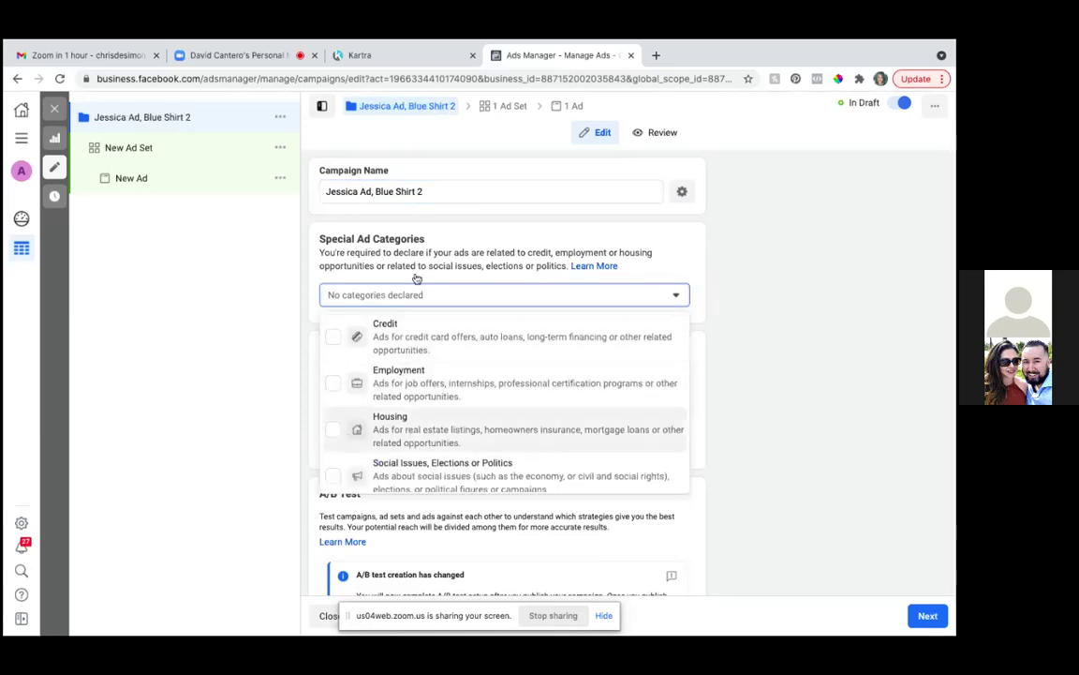
left_click(338, 431)
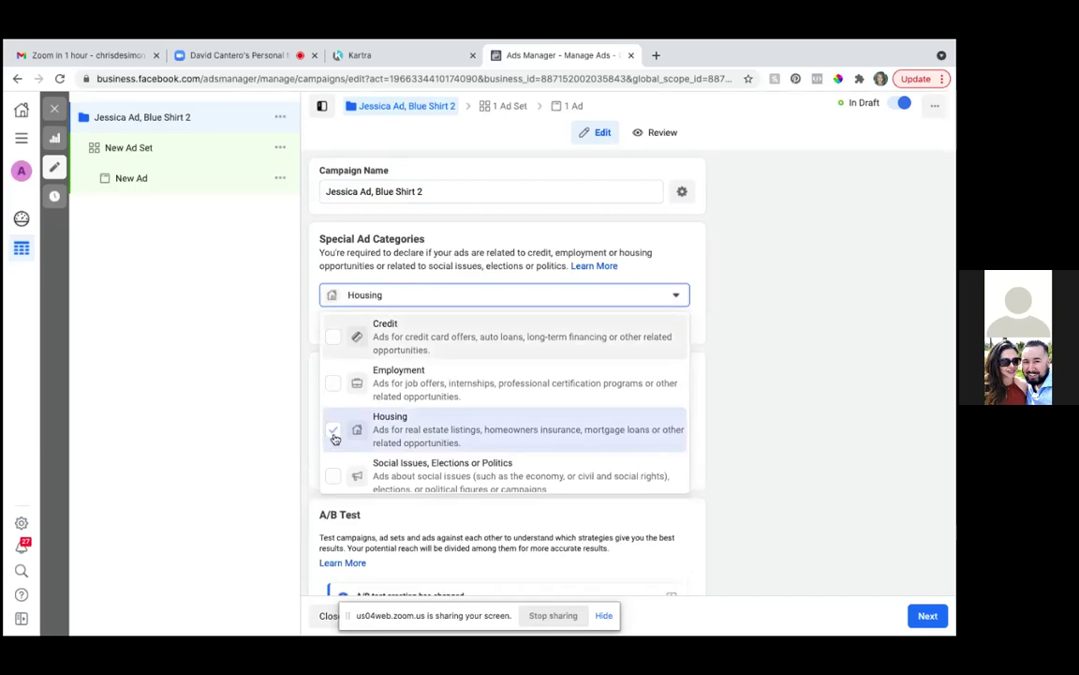
left_click(435, 190)
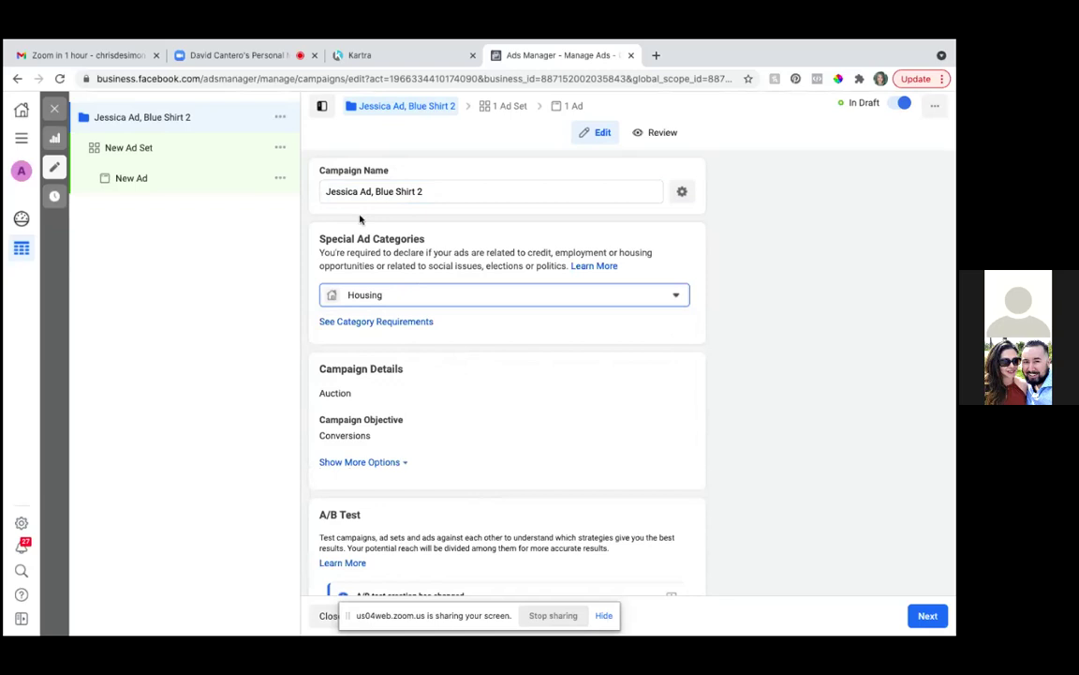
- Append "(Conversions)" to the end of the campaign name
left_click(435, 190)
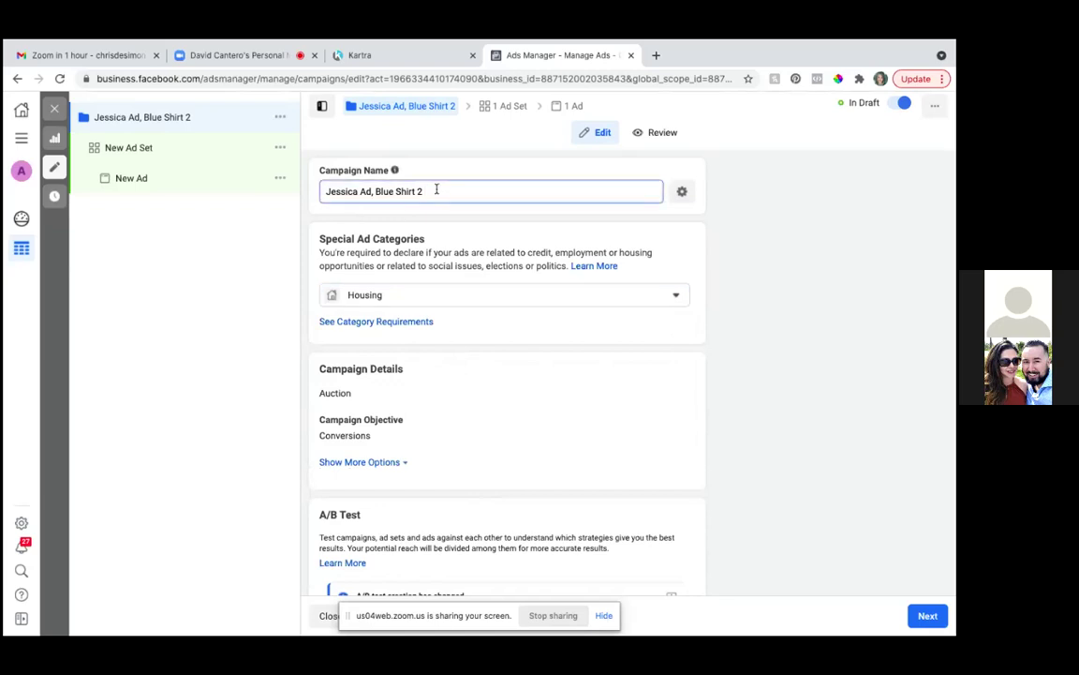
type("(Conversions)")
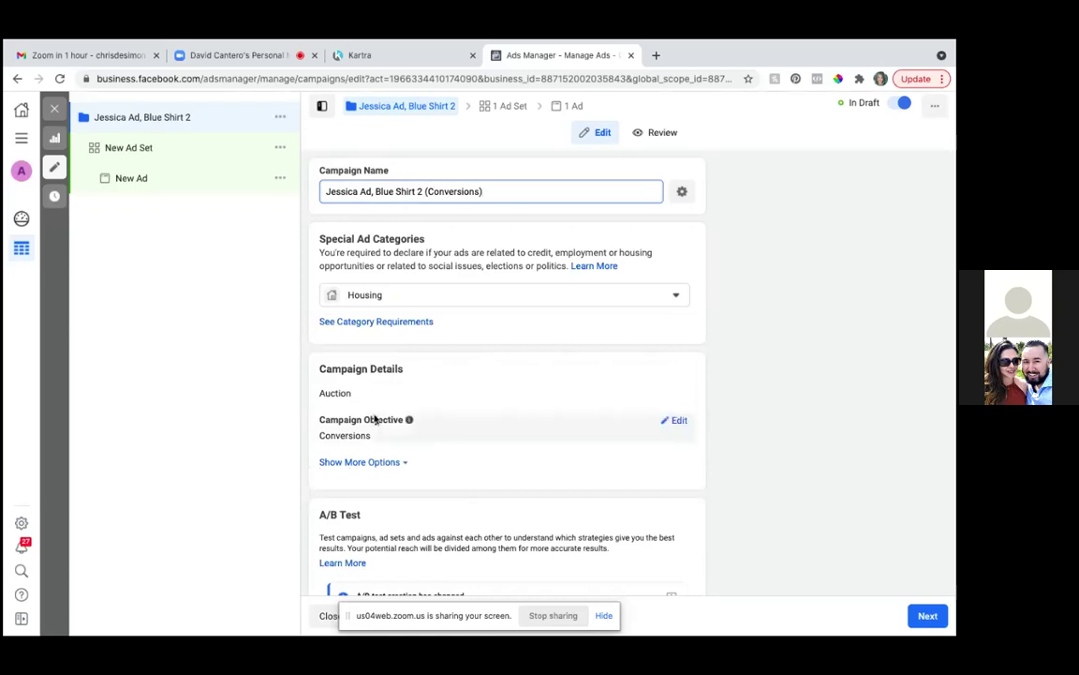
- Review the campaign-level settings, including the special ad category, campaign details, A/B test and Campaign Budget Optimization
scroll(374, 418, "down", 1)
scroll(374, 419, "down", 2)
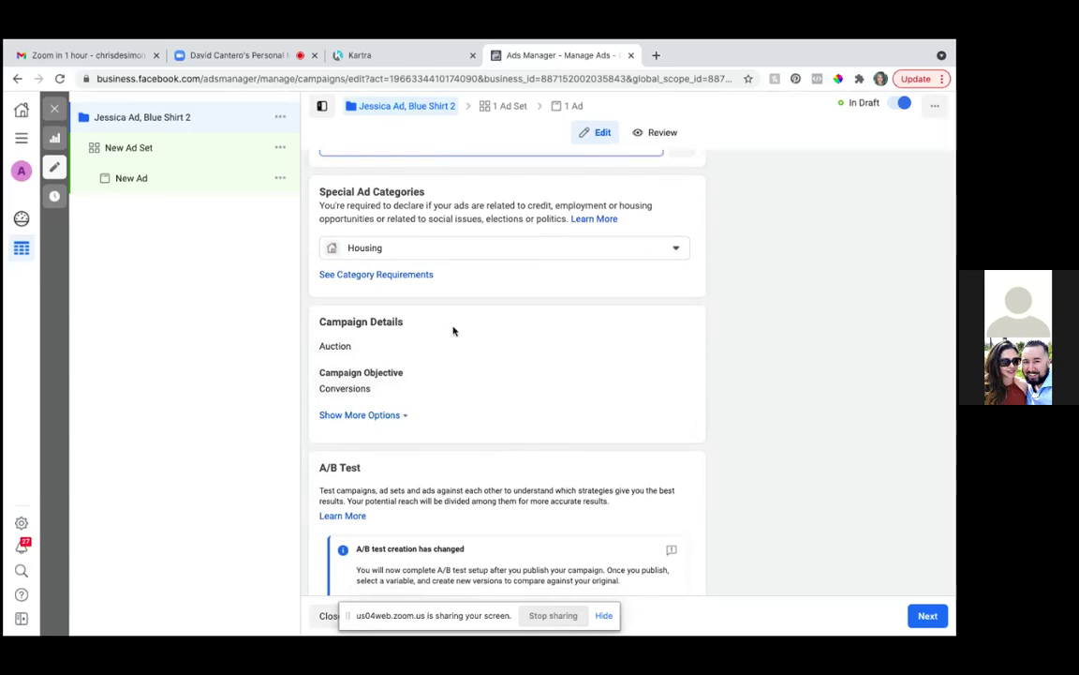
scroll(453, 329, "up", 3)
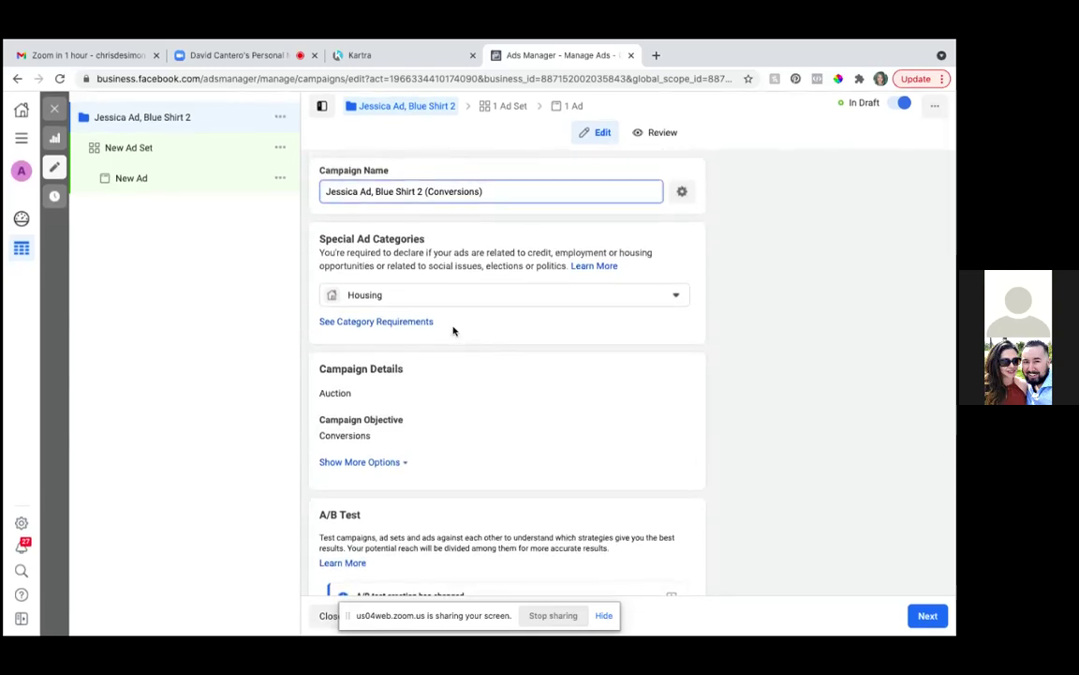
scroll(453, 330, "down", 3)
scroll(452, 330, "down", 3)
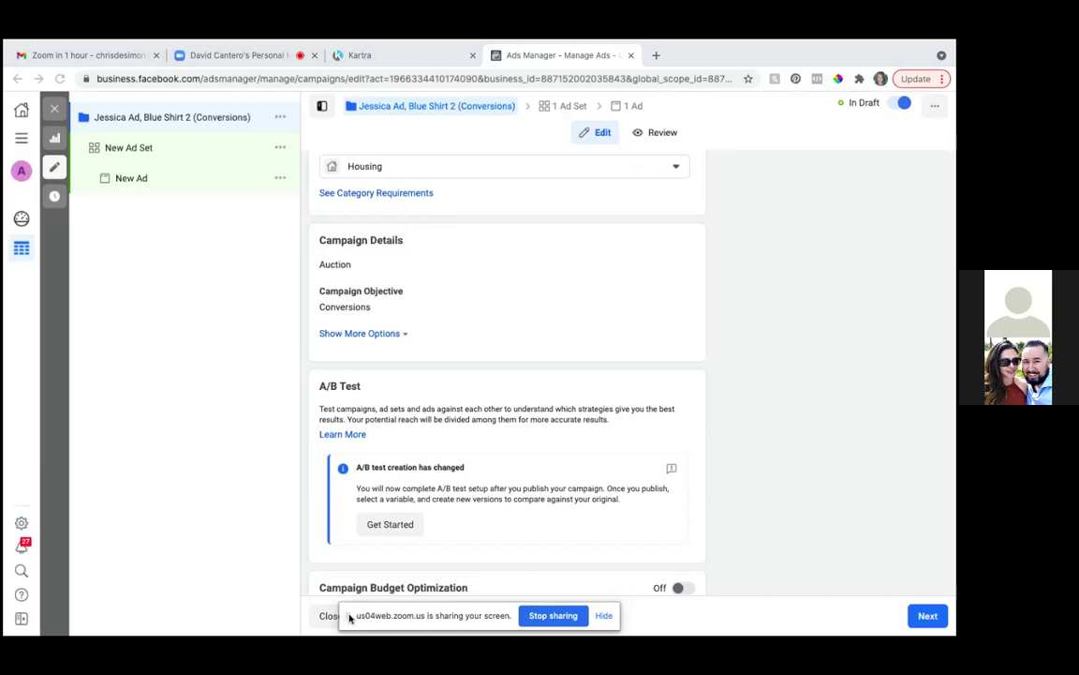
left_click_drag(350, 618, 611, 634)
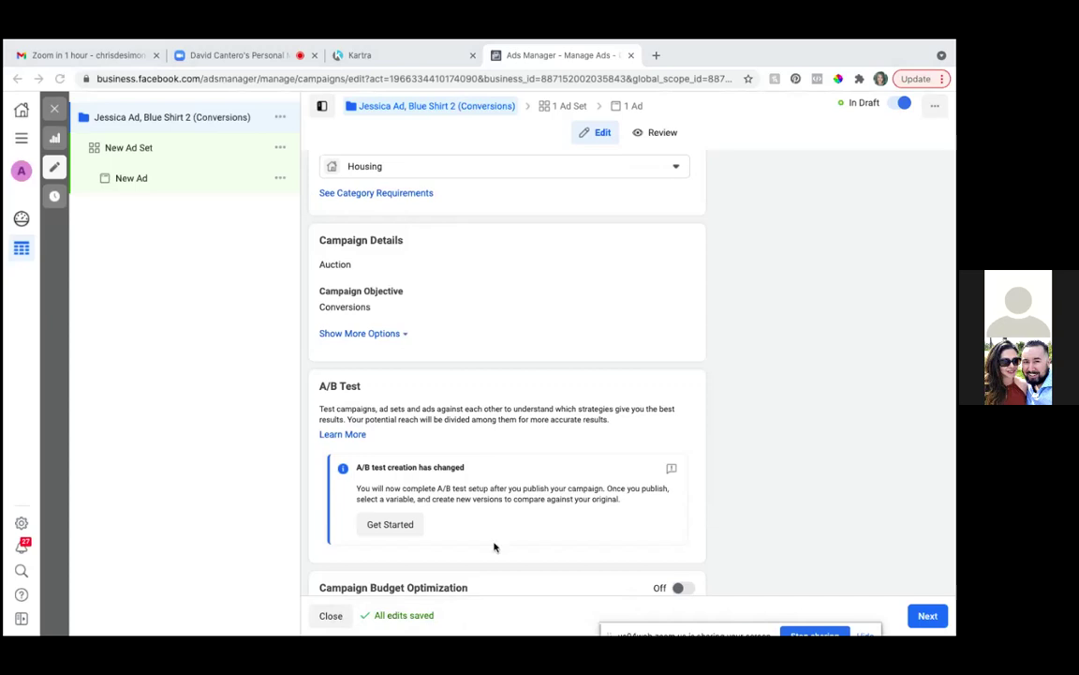
scroll(589, 387, "up", 3)
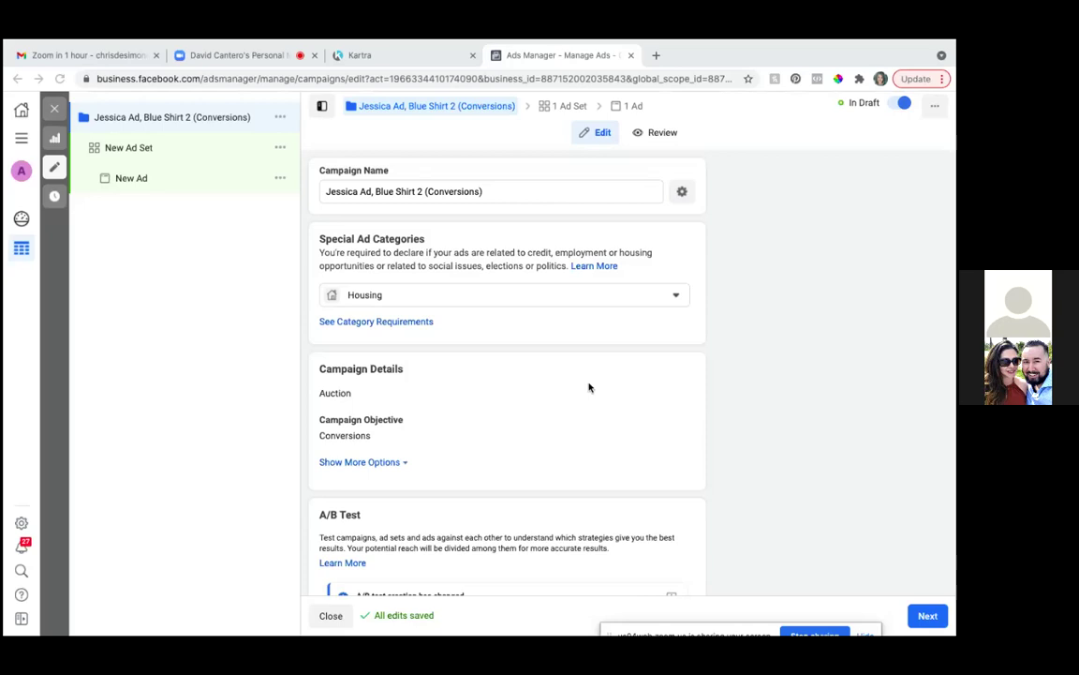
scroll(589, 387, "down", 3)
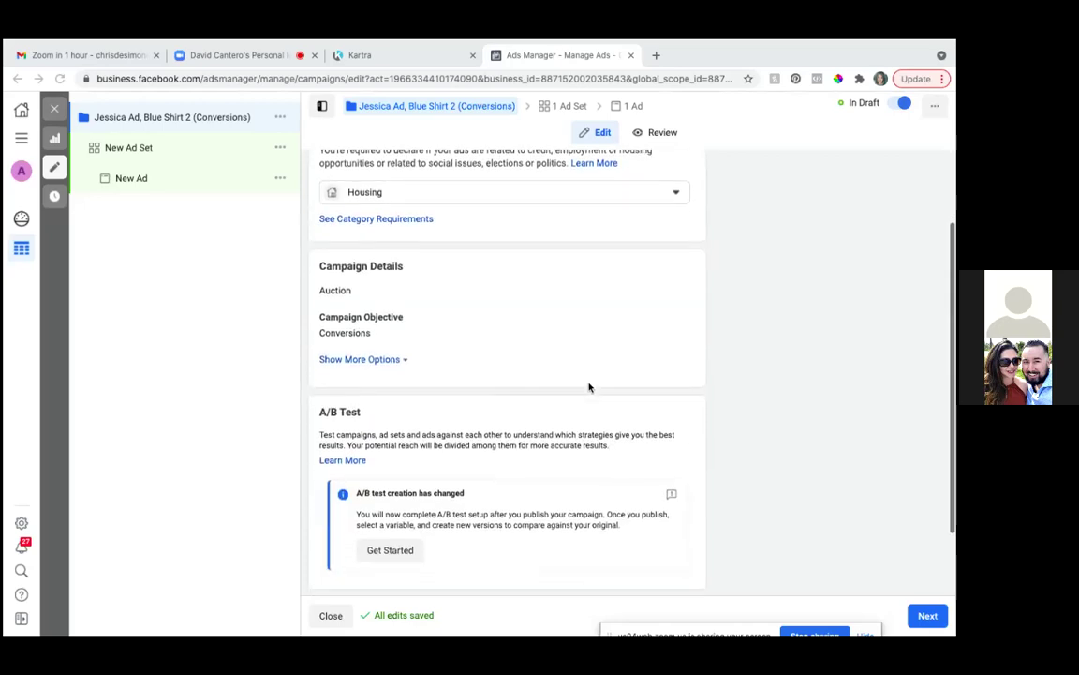
scroll(588, 387, "up", 3)
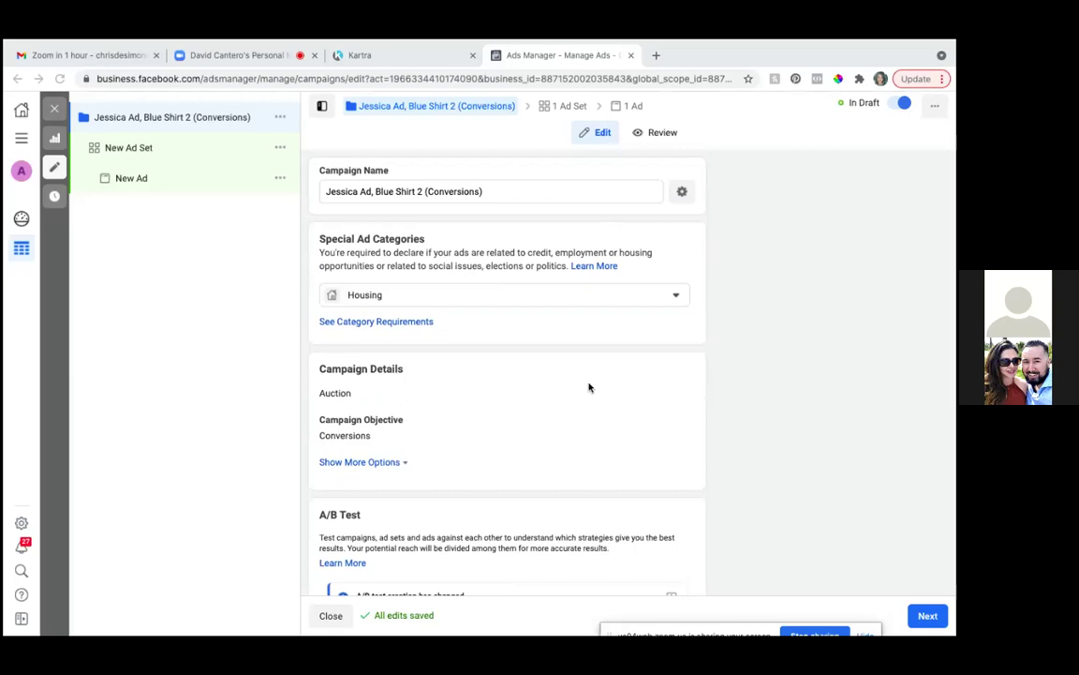
scroll(589, 387, "down", 3)
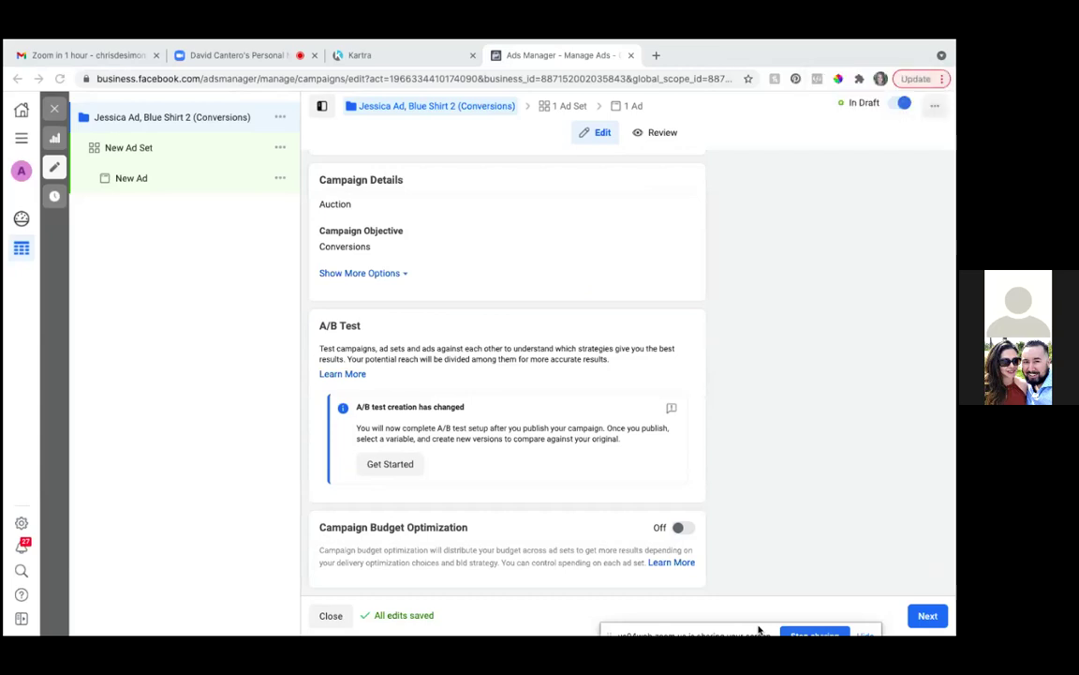
scroll(461, 428, "up", 4)
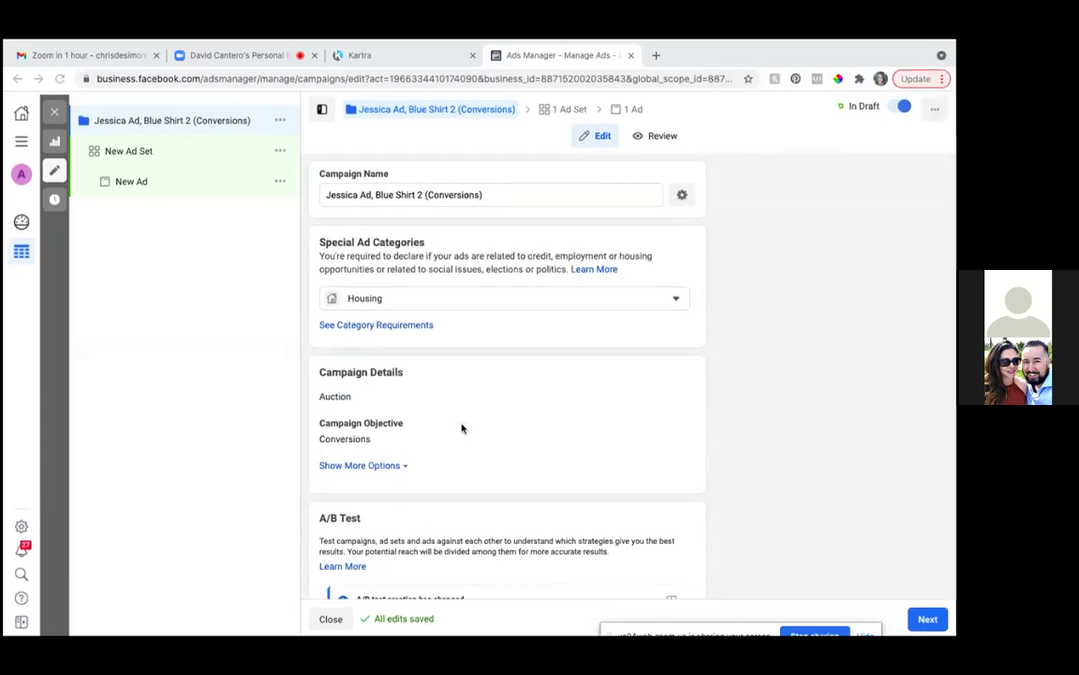
scroll(461, 428, "down", 4)
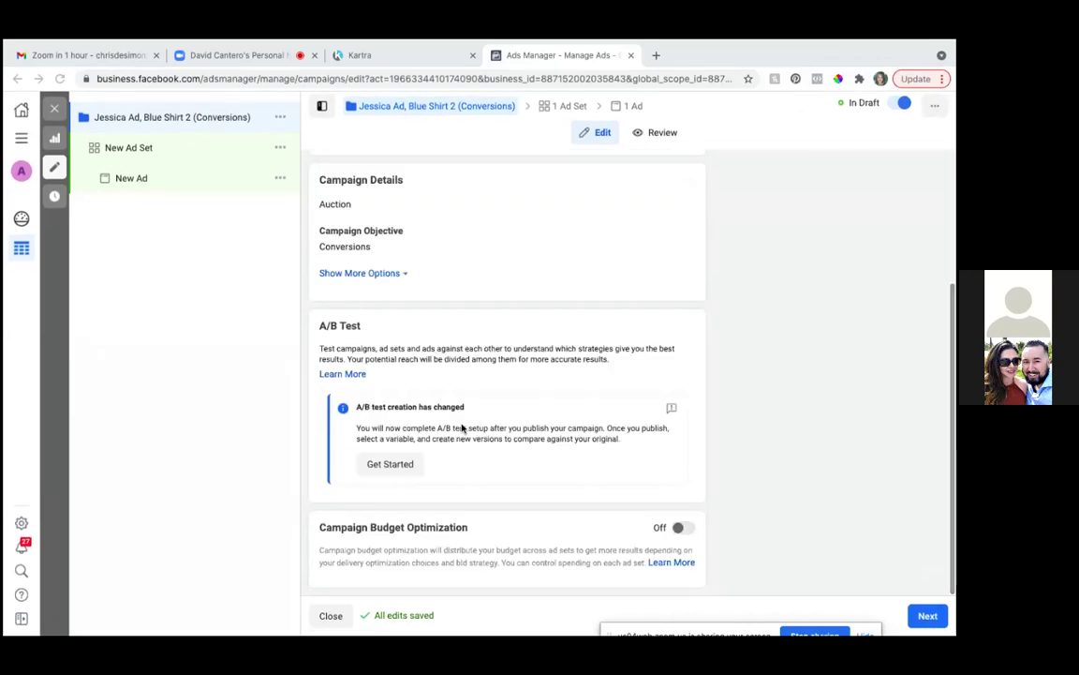
- Proceed to the campaign's ad set and rename it "15 miles"
left_click(927, 616)
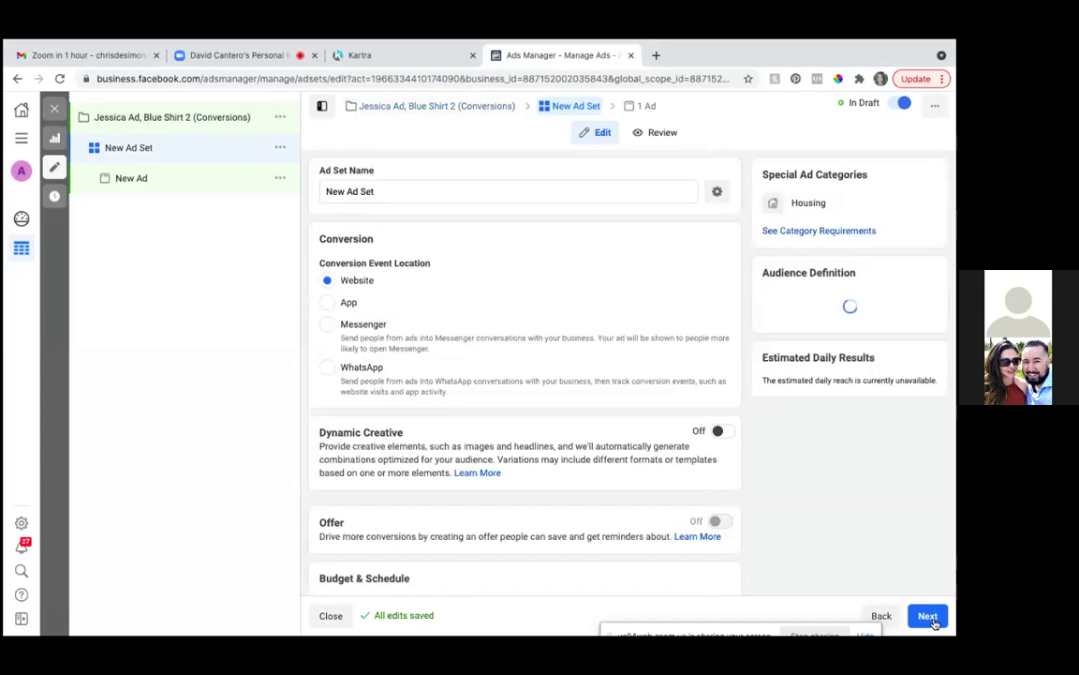
left_click(329, 192)
key("Delete")
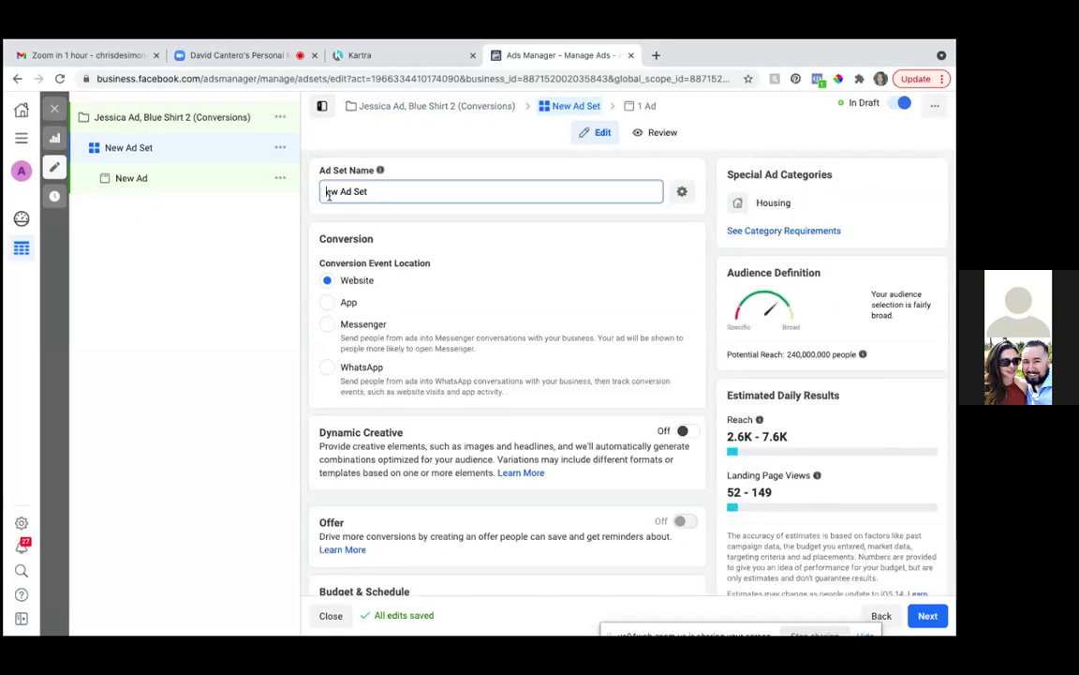
type("Jessica")
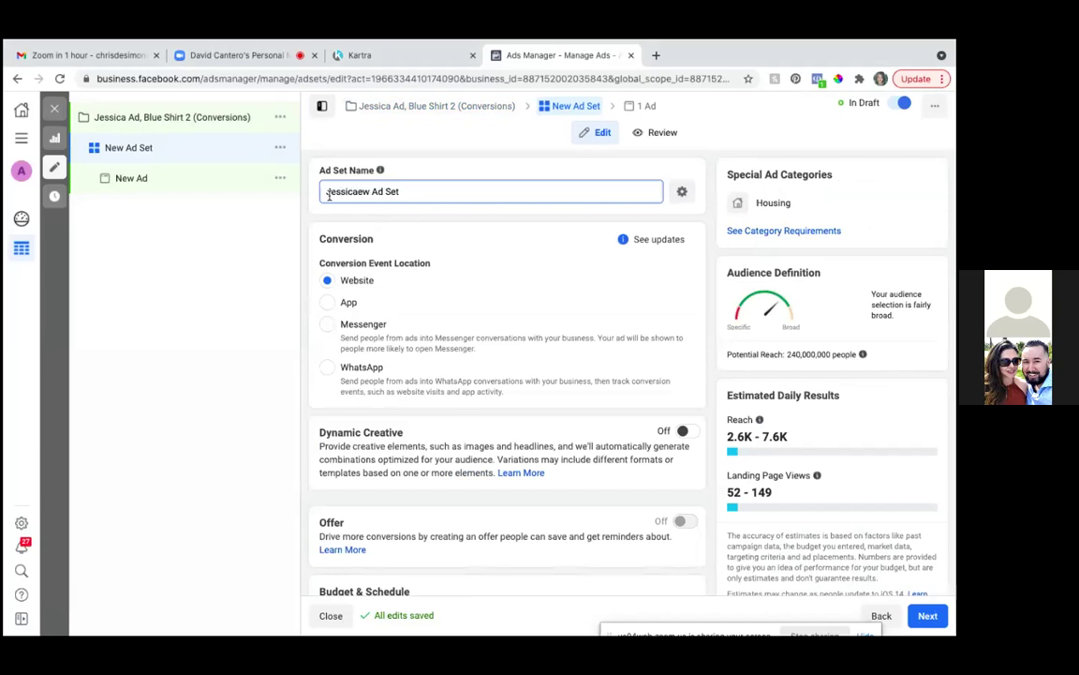
key("BackSpace")
key("BackSpace")
key("BackSpace")
key("BackSpace")
key("BackSpace")
key("BackSpace")
key("BackSpace")
type("N")
key("BackSpace")
type("Je")
key("BackSpace")
key("BackSpace")
key("Delete")
key("Delete")
key("Delete")
type("15 miles")
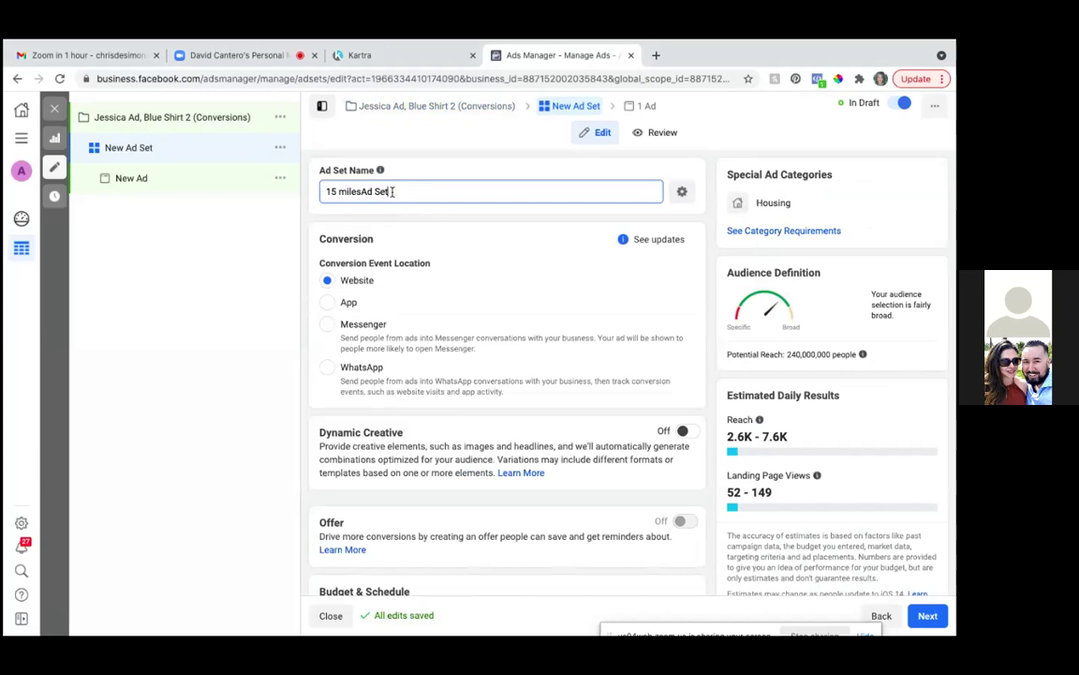
key("Delete")
key("Delete")
key("Delete")
key("Delete")
key("Delete")
key("Delete")
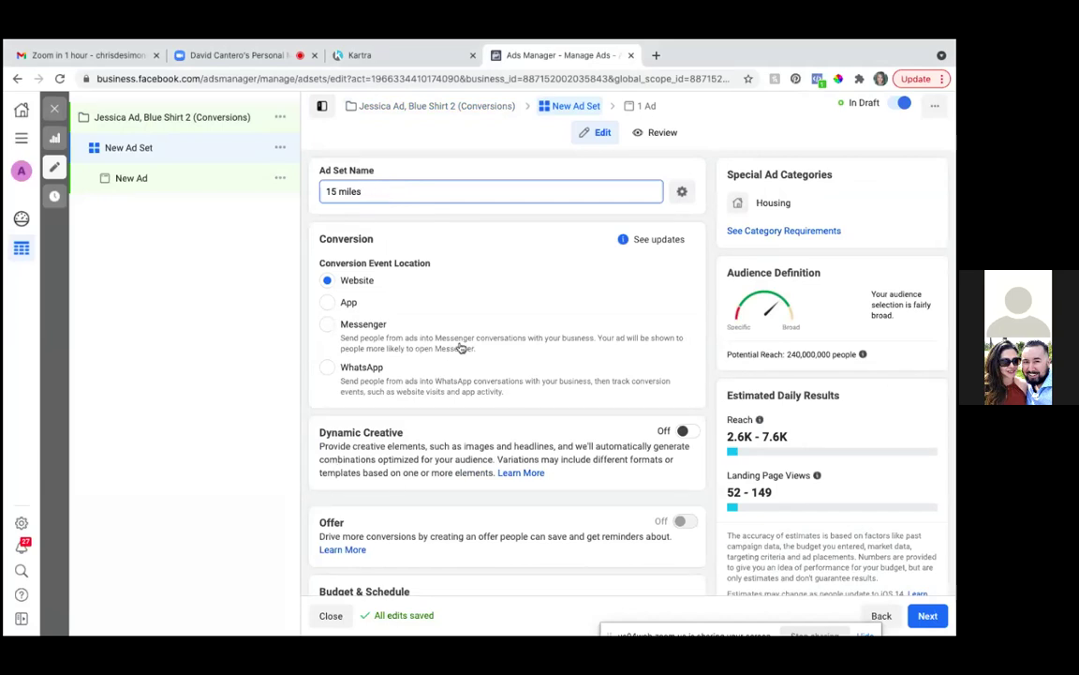
- Review the ad set's conversion event location, Dynamic Creative, Offer, and Budget & Schedule settings
scroll(461, 348, "down", 1)
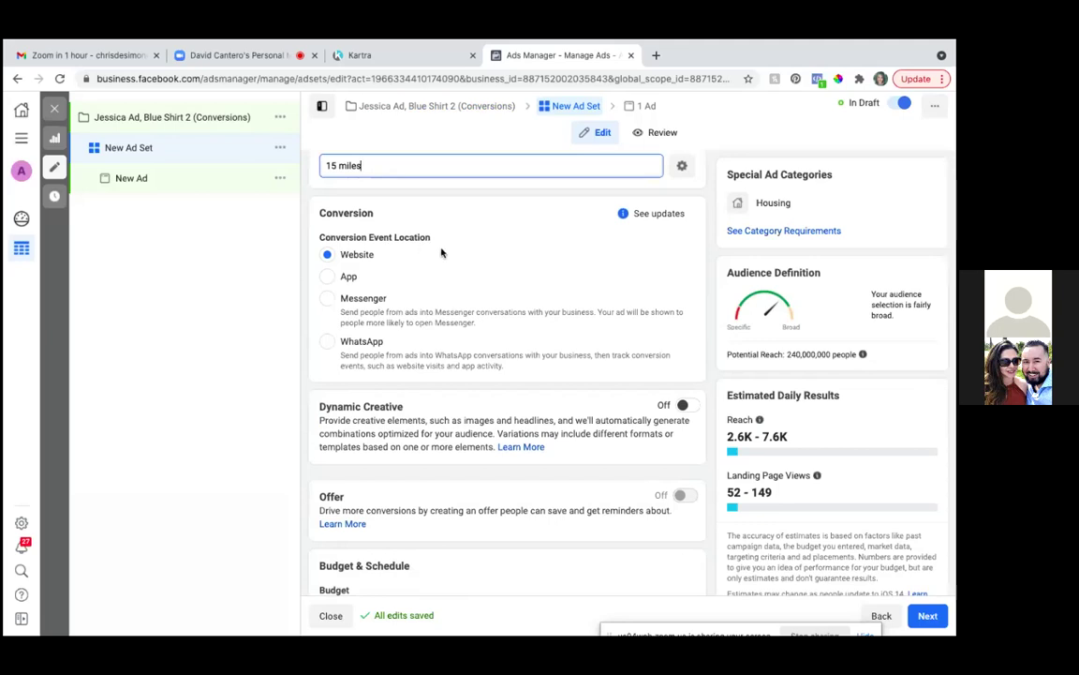
scroll(441, 252, "down", 1)
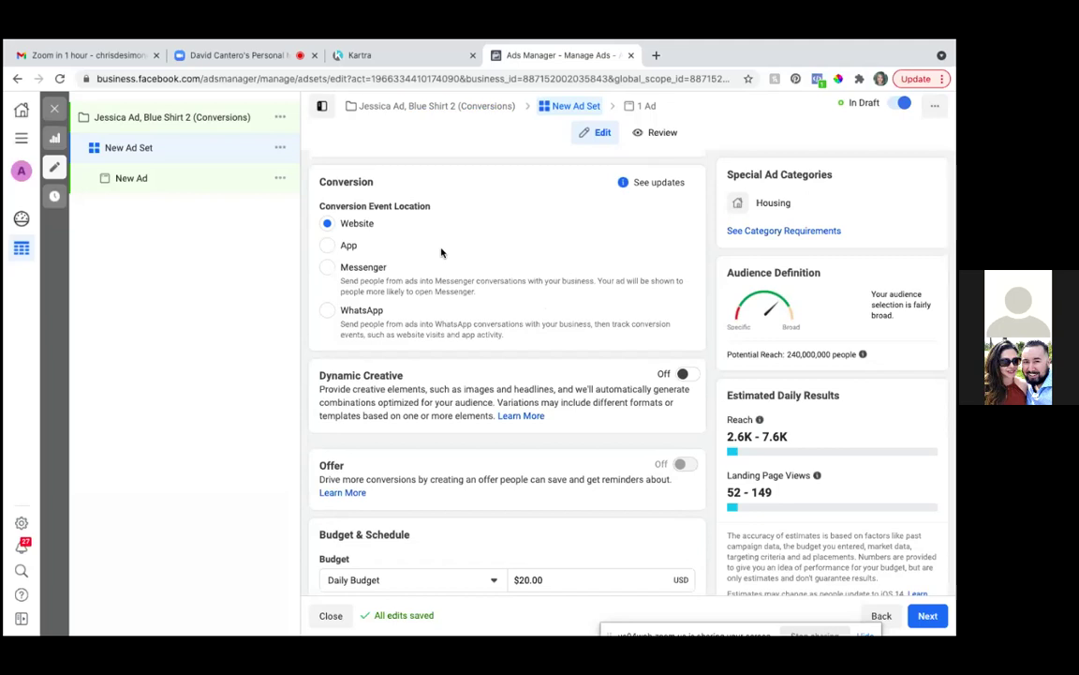
scroll(441, 252, "up", 2)
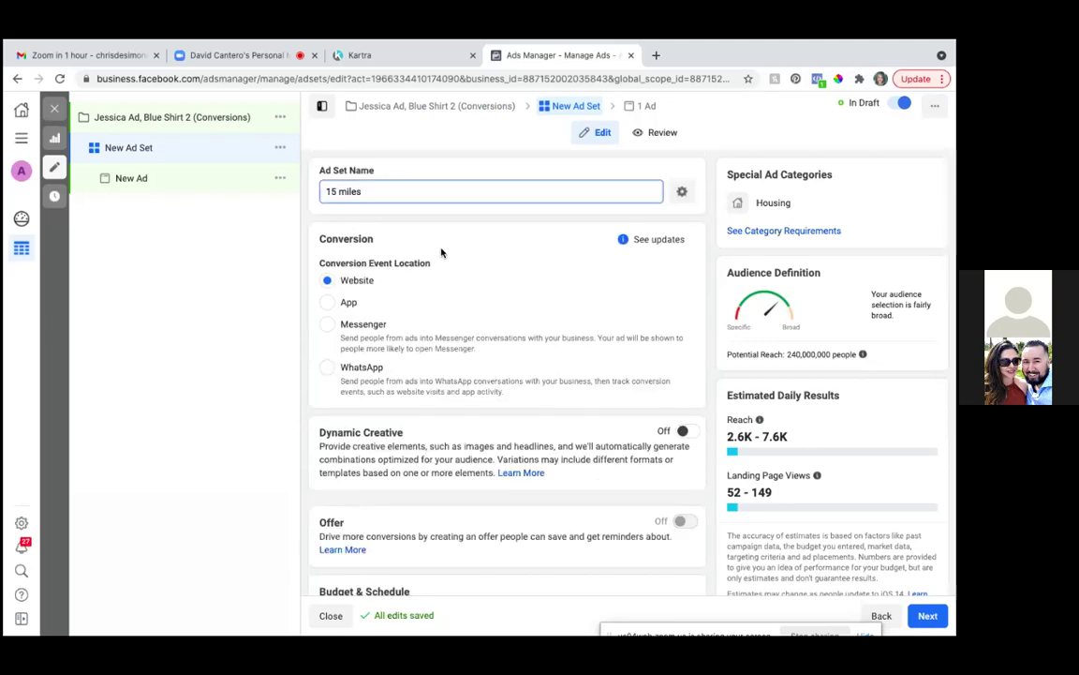
scroll(441, 252, "down", 1)
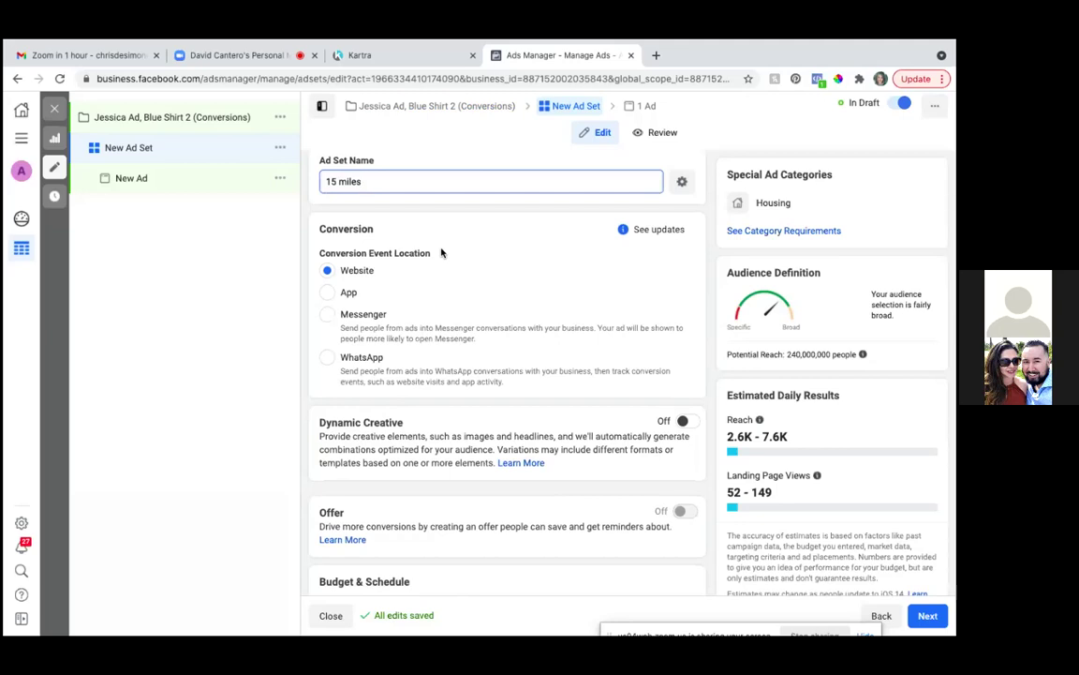
scroll(442, 252, "up", 1)
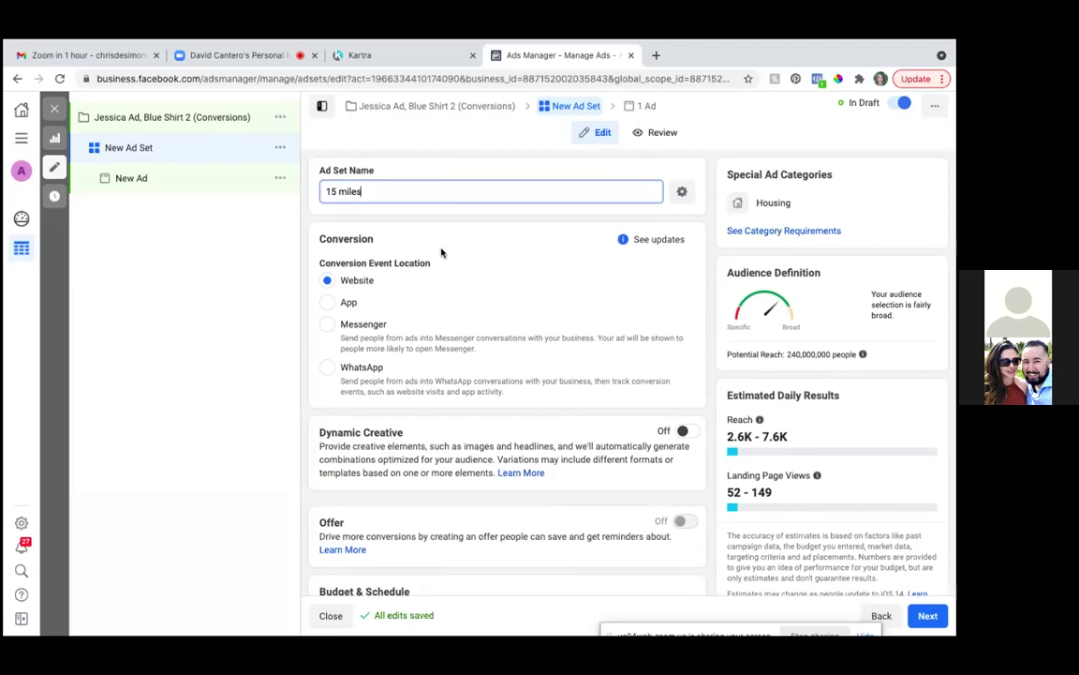
scroll(441, 252, "down", 1)
scroll(441, 252, "down", 1)
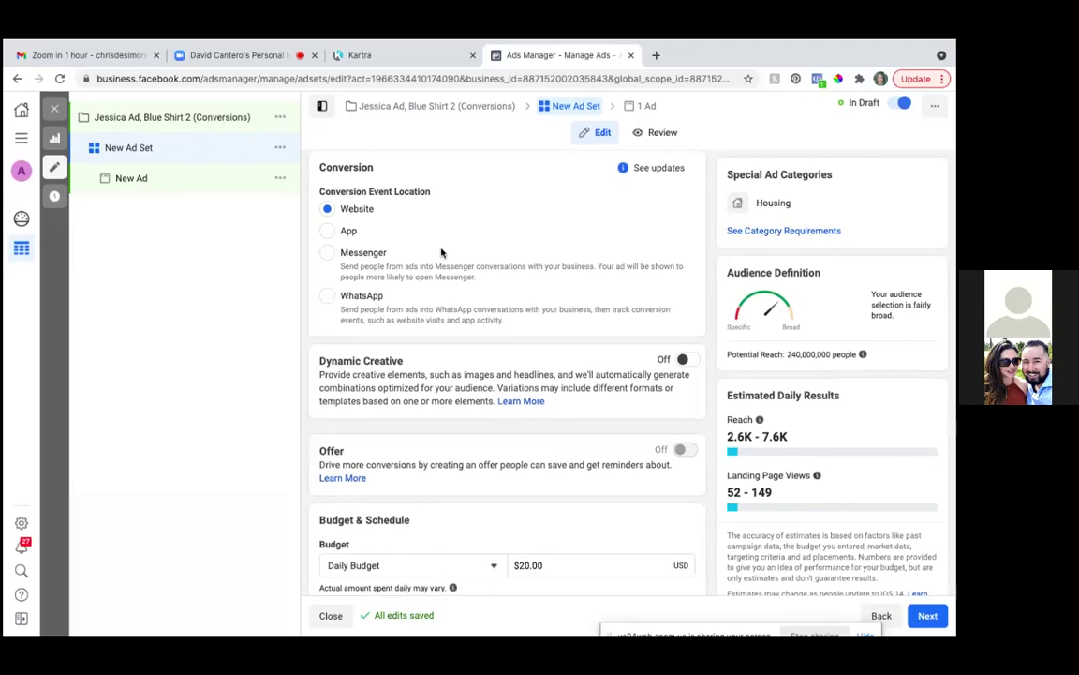
scroll(442, 252, "up", 1)
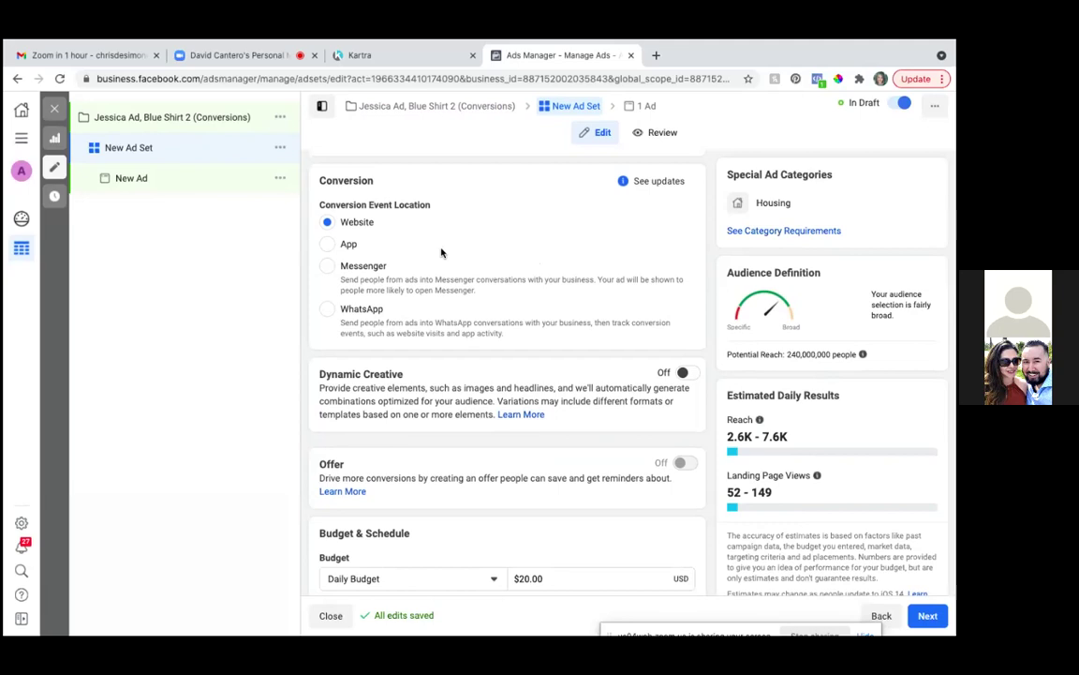
scroll(441, 252, "up", 3)
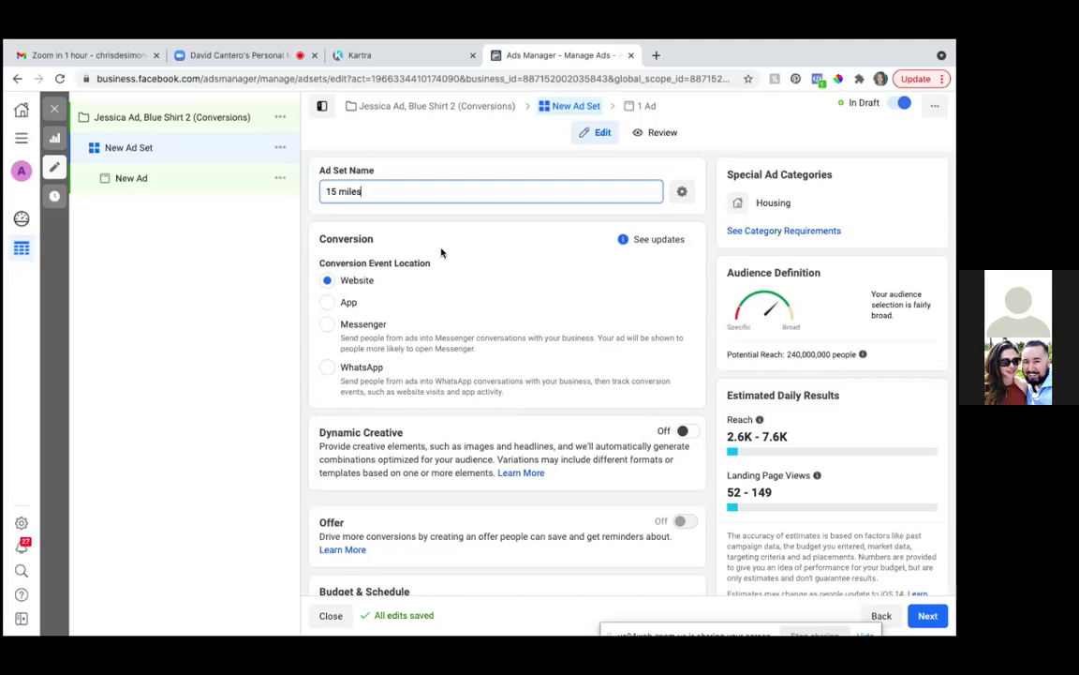
scroll(442, 252, "down", 1)
scroll(441, 252, "up", 1)
scroll(443, 287, "down", 3)
scroll(443, 287, "down", 2)
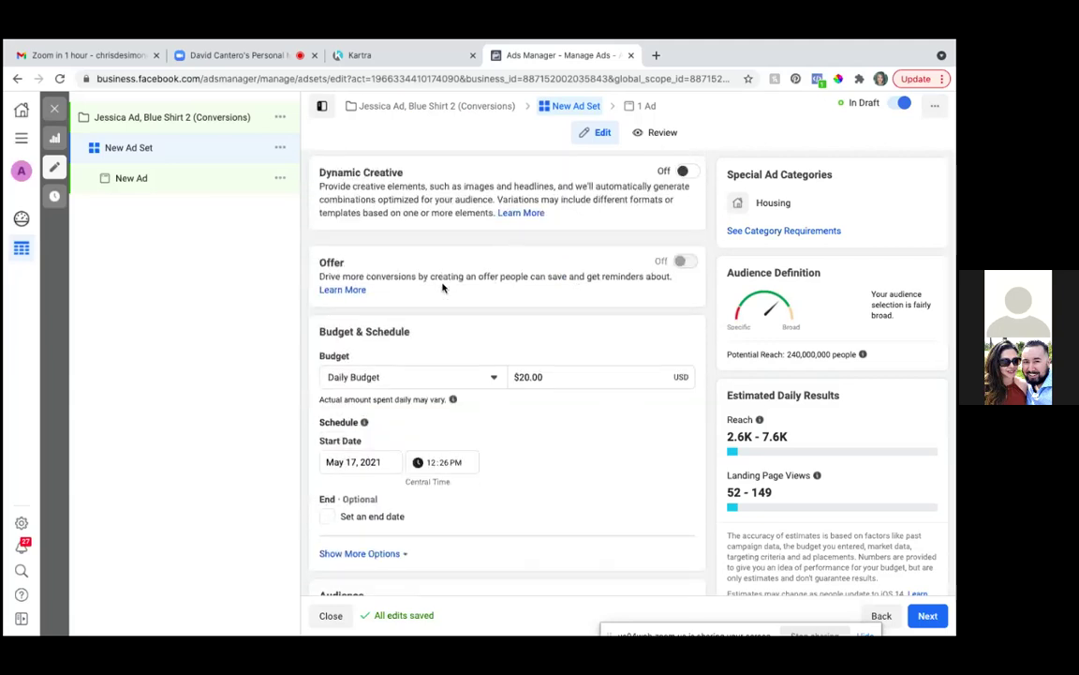
- Set the ad set's daily budget to $5.00
scroll(443, 288, "down", 3)
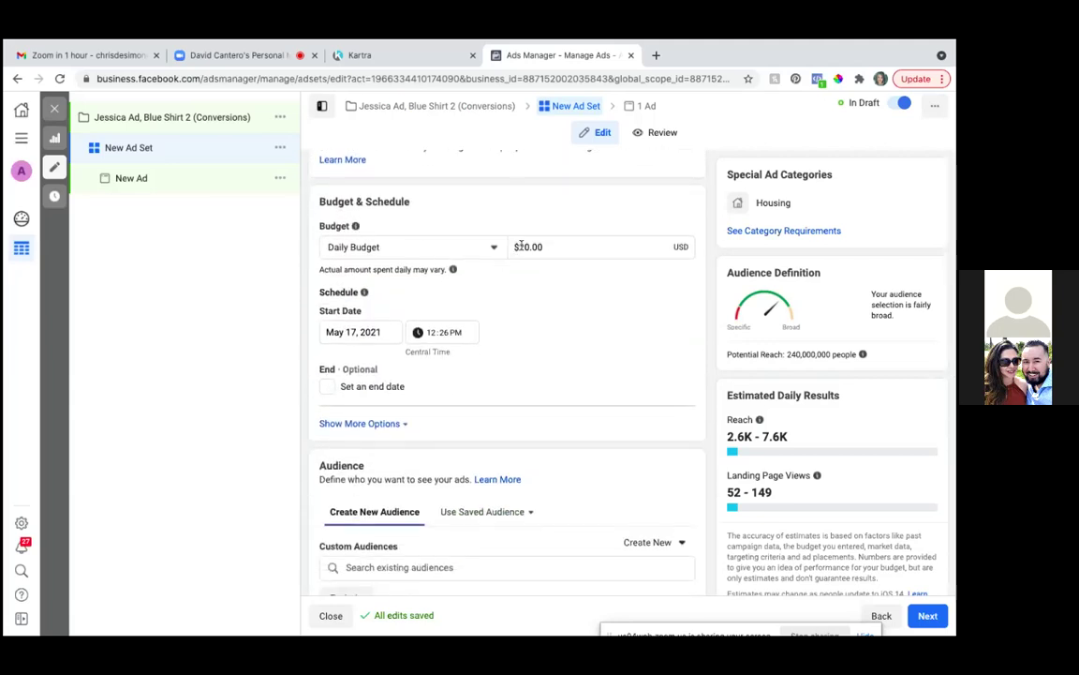
left_click(522, 247)
key("BackSpace")
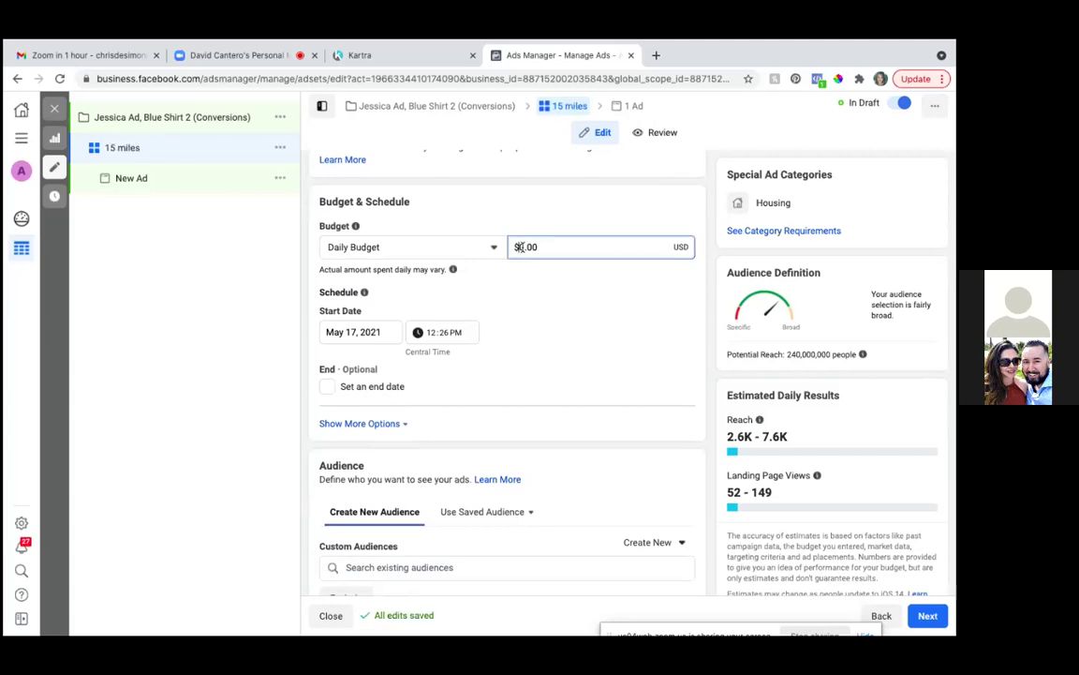
type("1")
key("BackSpace")
key("BackSpace")
type("5")
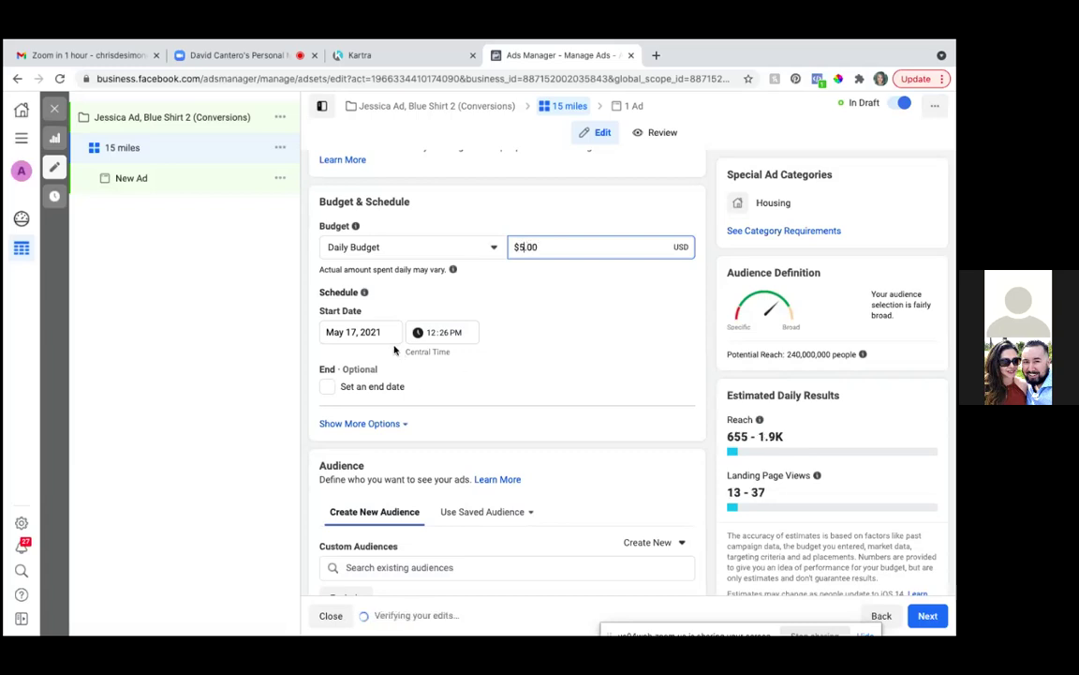
- Schedule the ad set to start on May 18, 2021 at 6:00 AM
left_click(354, 333)
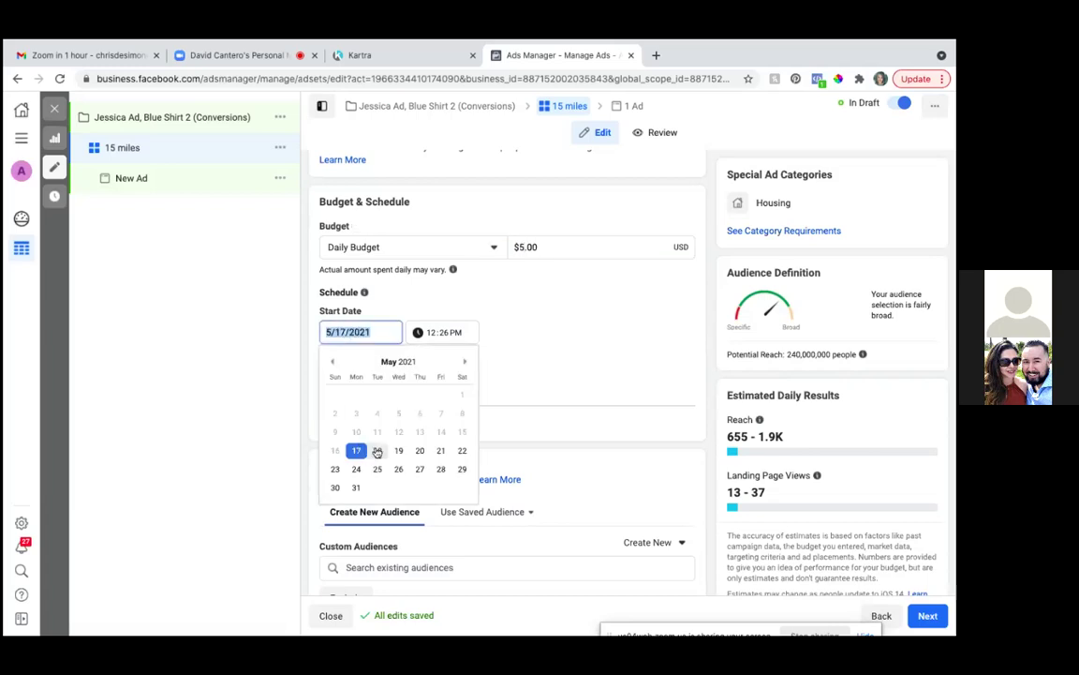
left_click(378, 451)
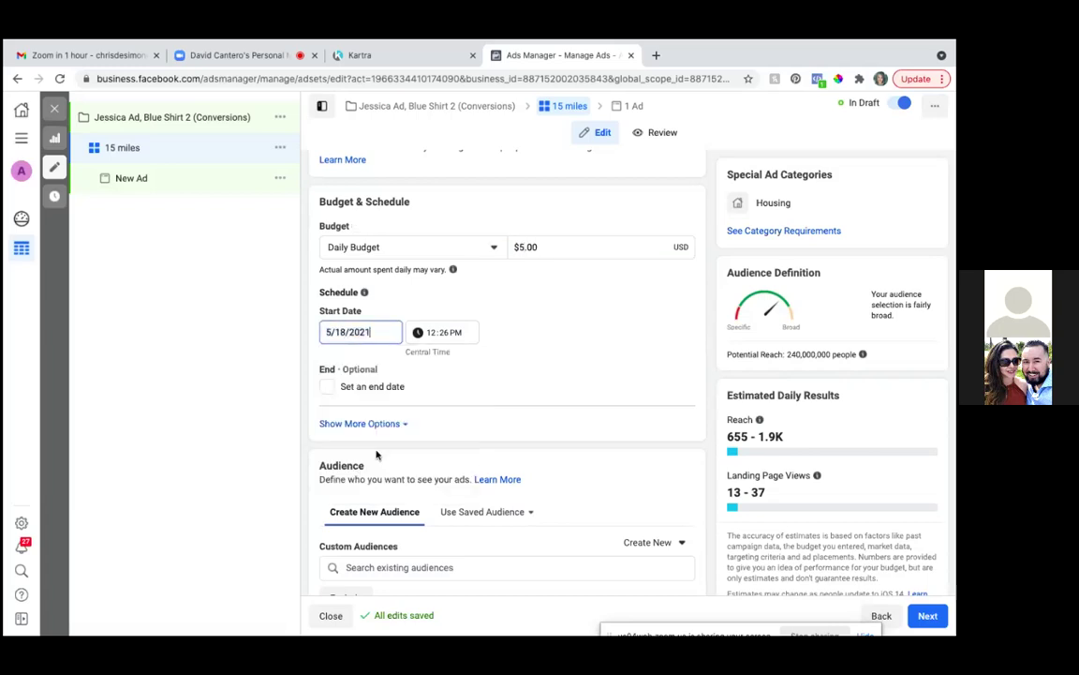
left_click(434, 335)
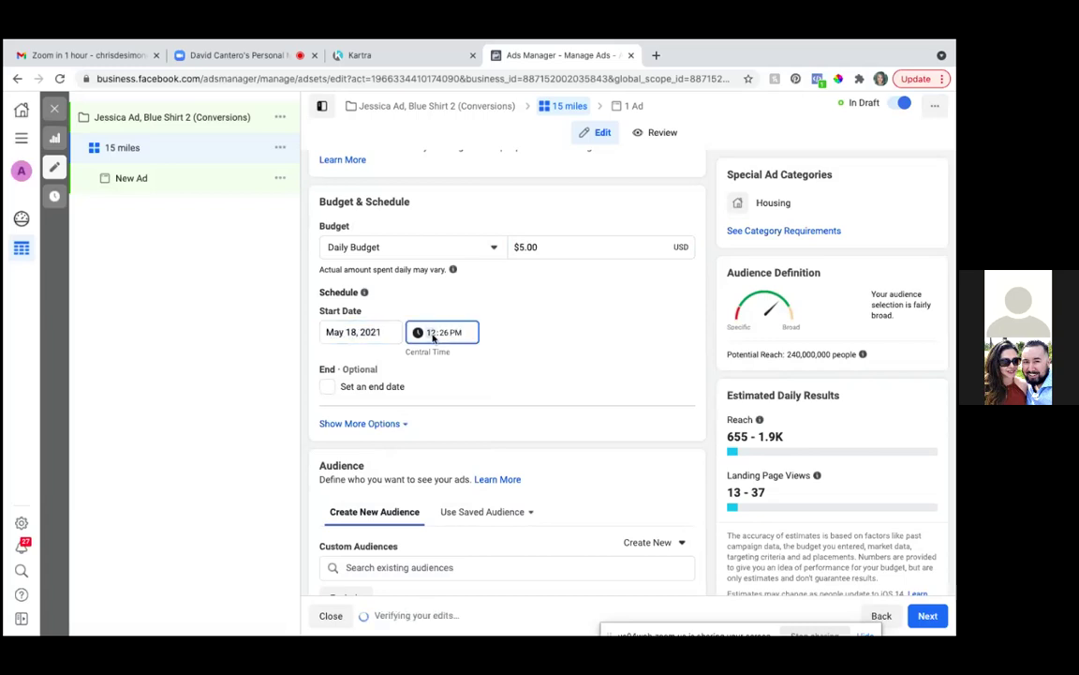
type("6:00a")
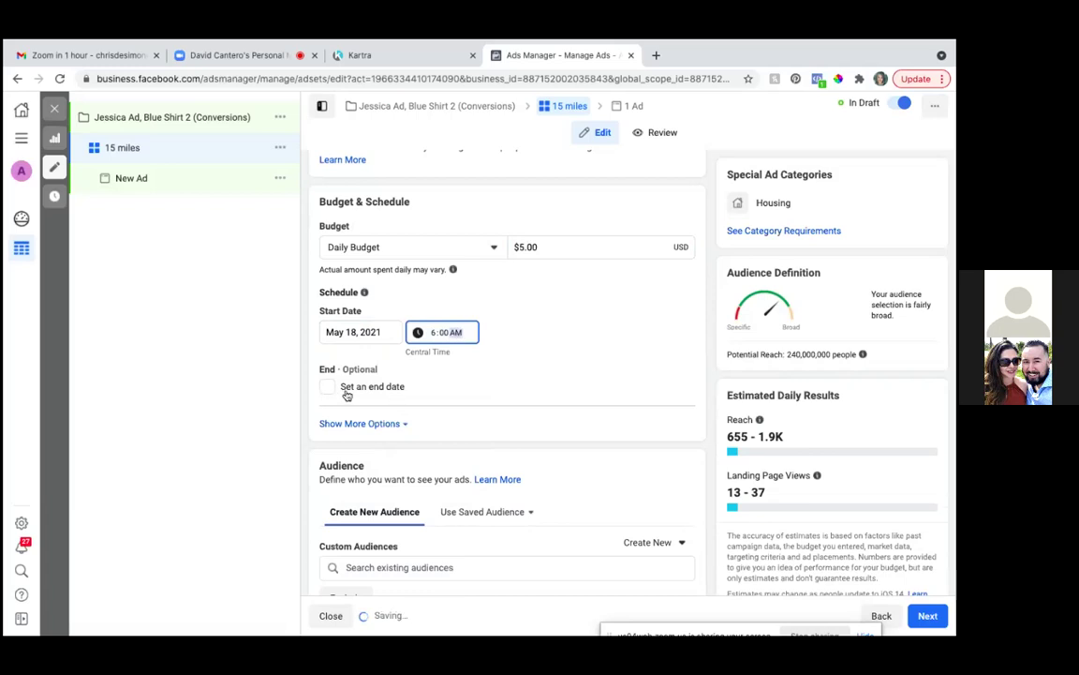
- Review the ad set's audience settings, including custom audiences, locations, age, gender, detailed targeting and languages
scroll(463, 430, "down", 5)
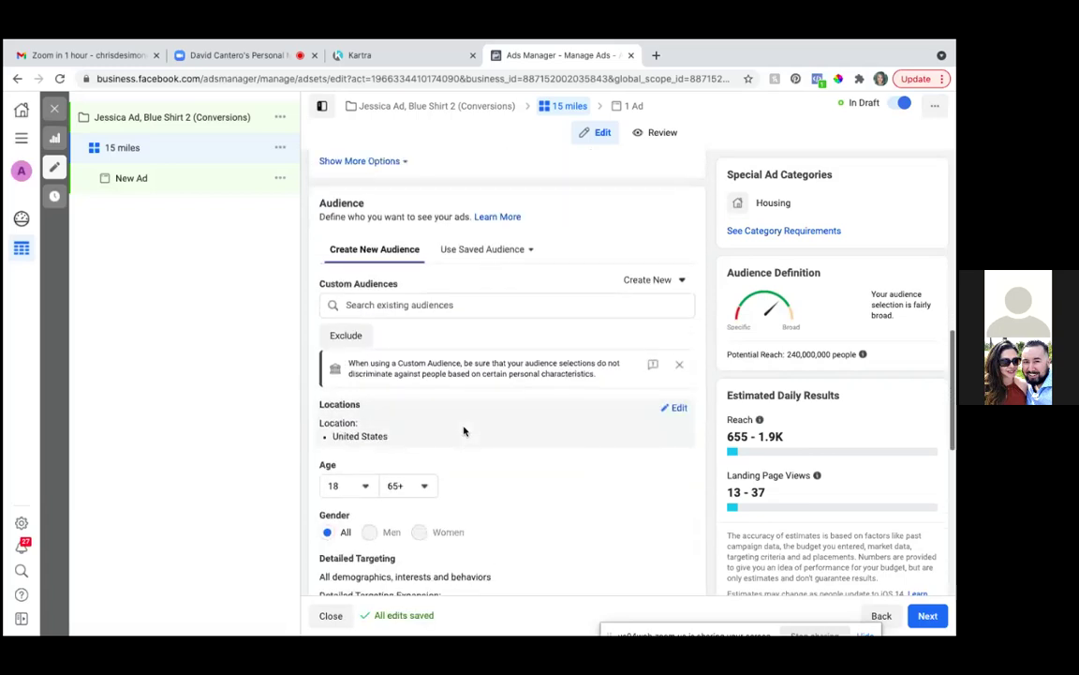
scroll(464, 430, "up", 2)
scroll(463, 430, "down", 1)
scroll(464, 430, "down", 1)
scroll(463, 430, "down", 1)
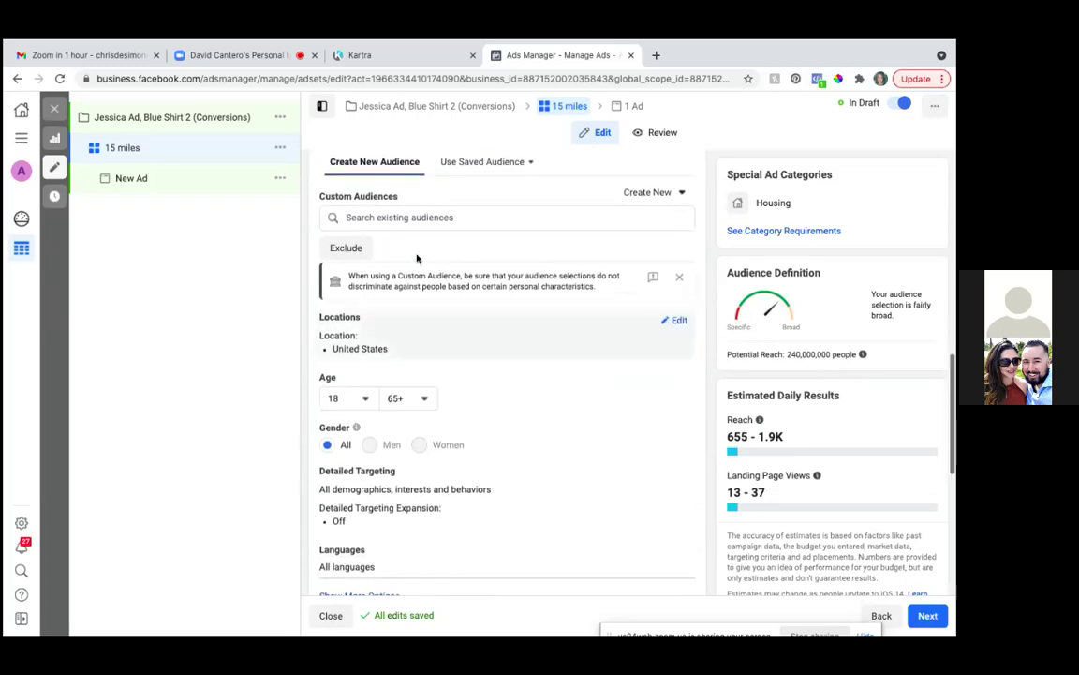
scroll(450, 415, "down", 1)
scroll(450, 414, "down", 6)
scroll(450, 414, "up", 10)
scroll(450, 414, "down", 3)
scroll(451, 414, "up", 3)
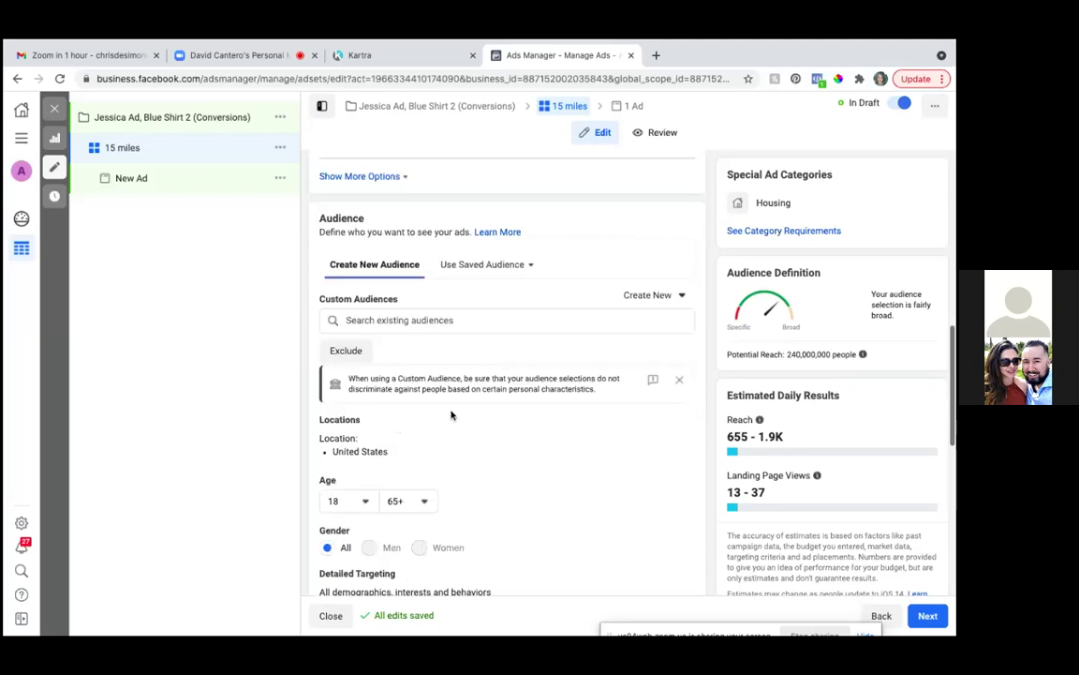
- Set the audience location to people living within 15 miles of the business's street address
scroll(450, 414, "up", 5)
scroll(451, 414, "down", 1)
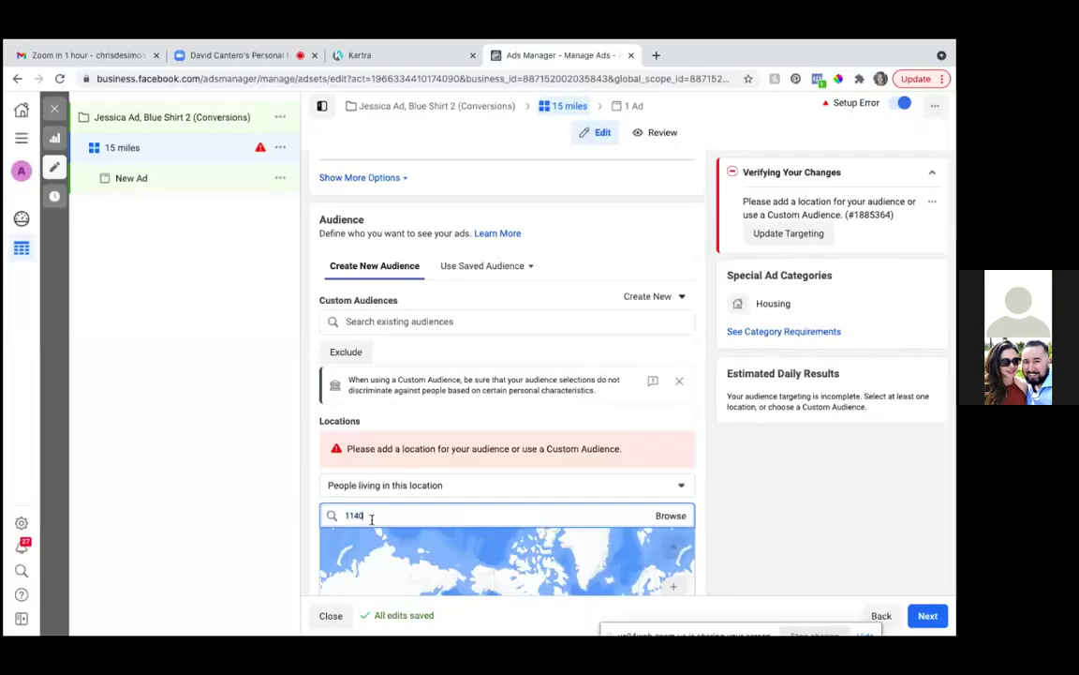
type("W Parmer Ln")
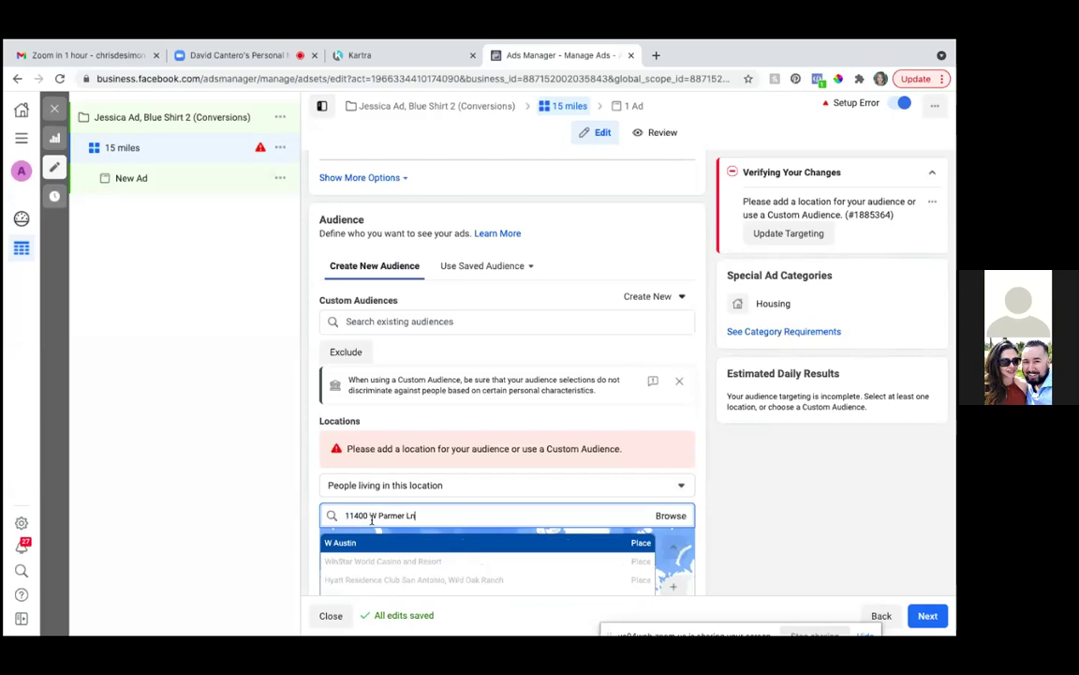
type(", Cedar Park, T")
scroll(354, 583, "down", 3)
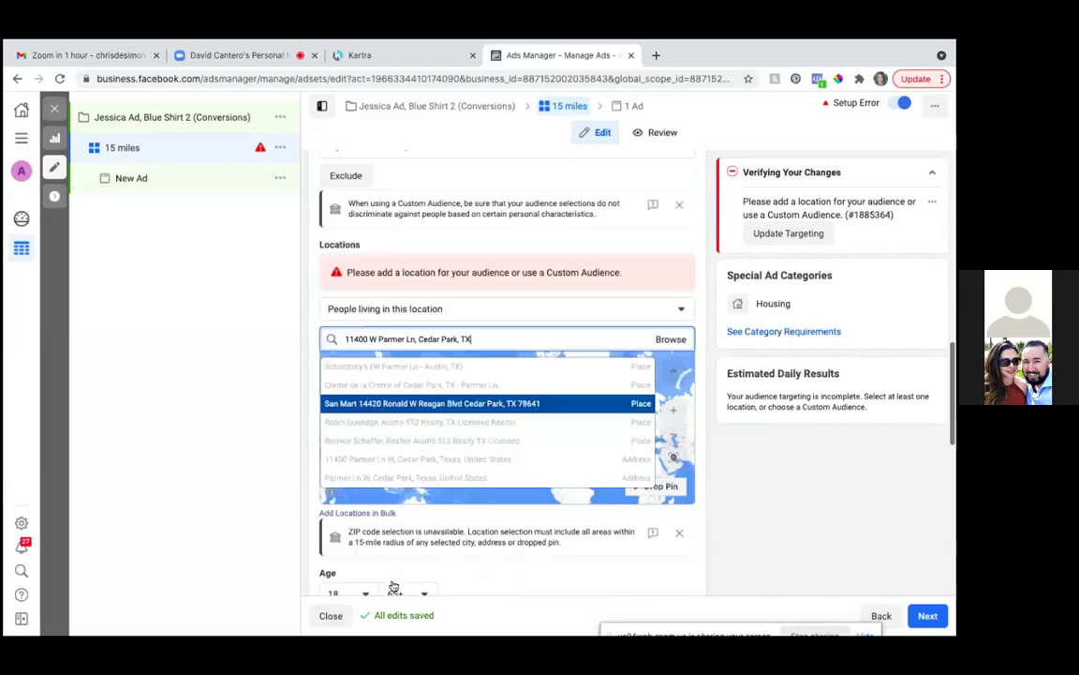
scroll(394, 586, "down", 1)
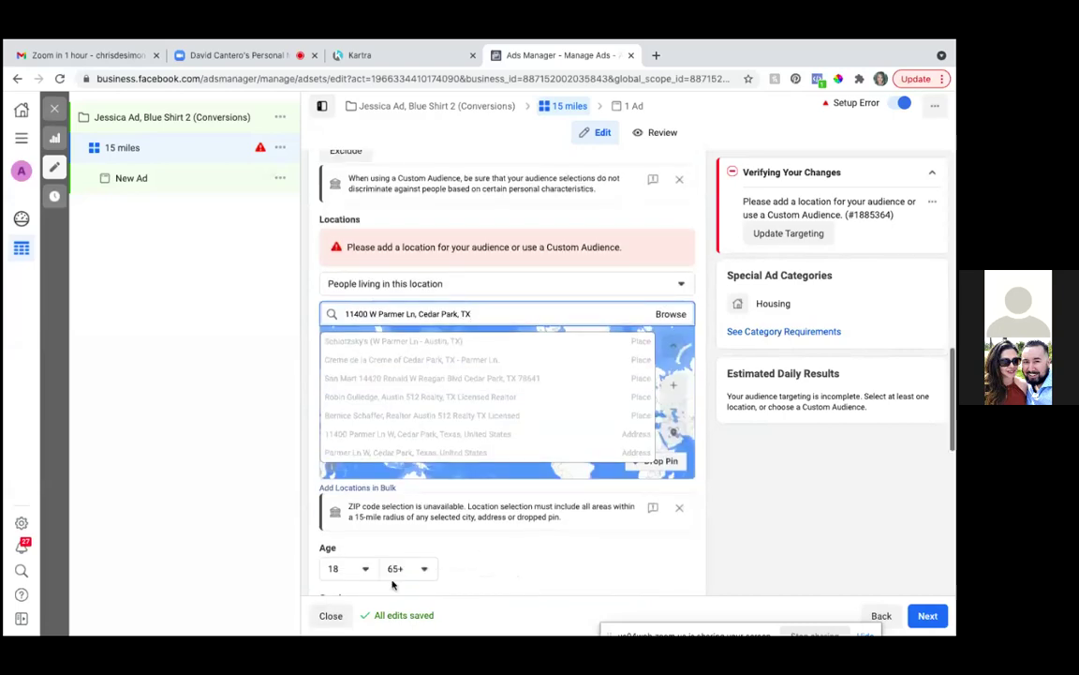
left_click(467, 430)
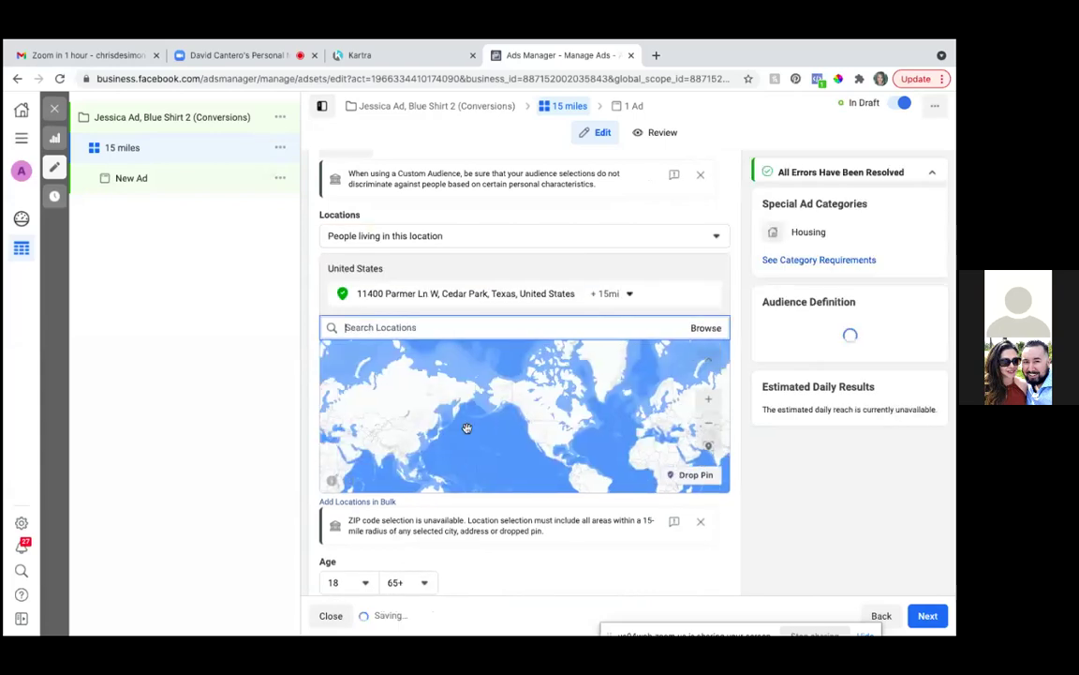
- Expand the additional audience options and limit the audience language to English (All)
scroll(515, 598, "down", 5)
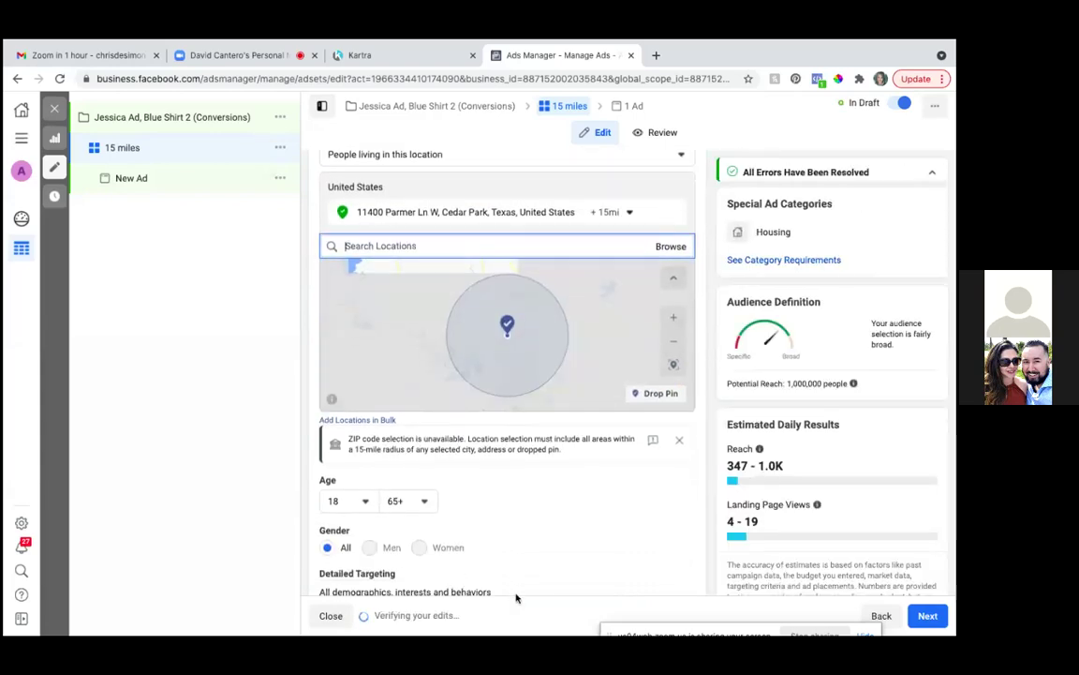
scroll(515, 597, "down", 6)
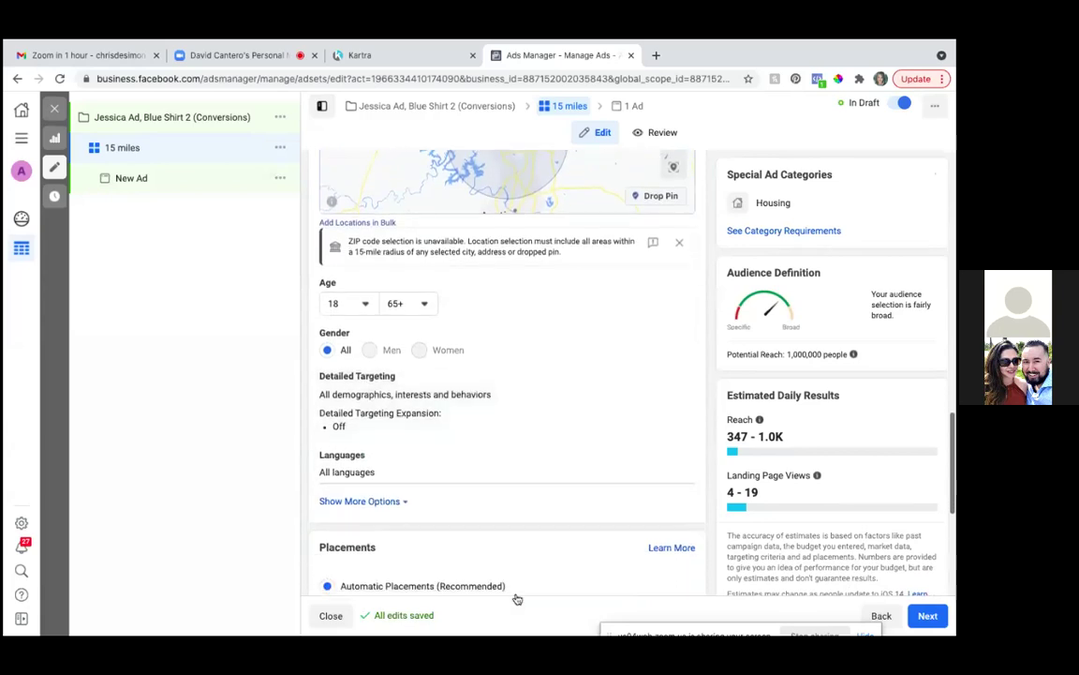
scroll(518, 597, "down", 5)
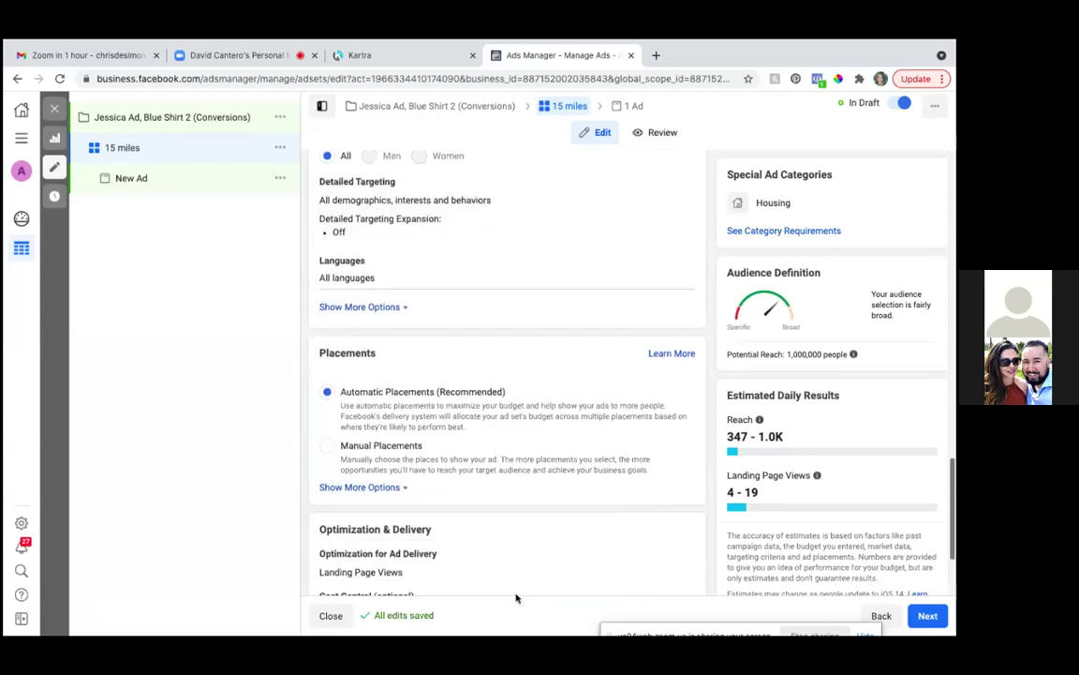
scroll(516, 594, "down", 3)
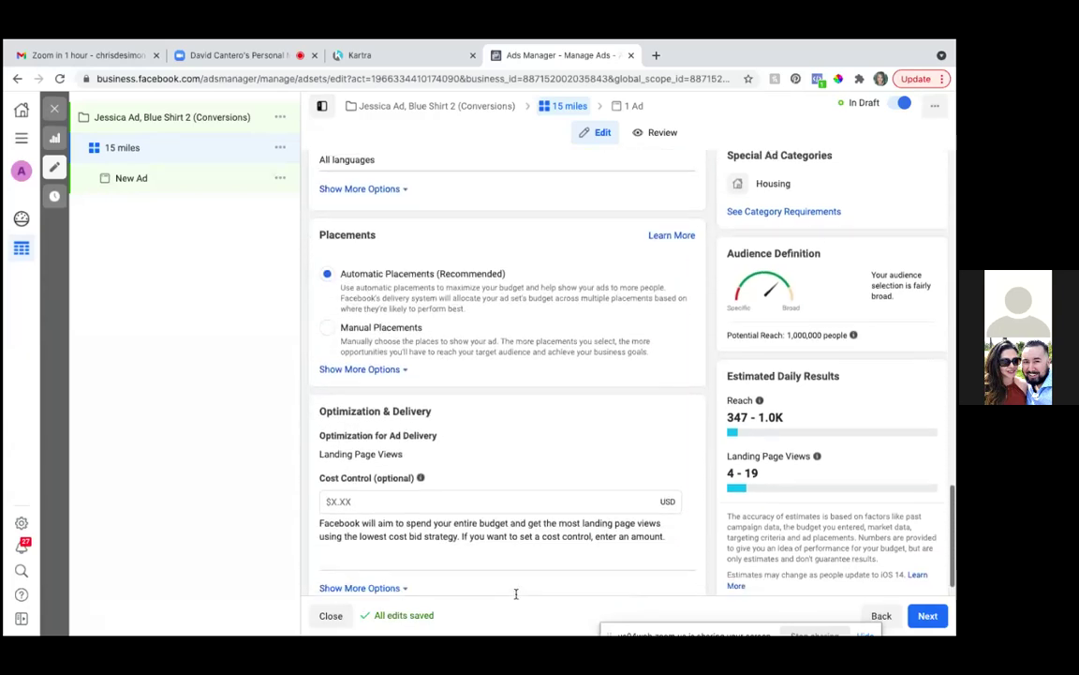
scroll(515, 595, "down", 1)
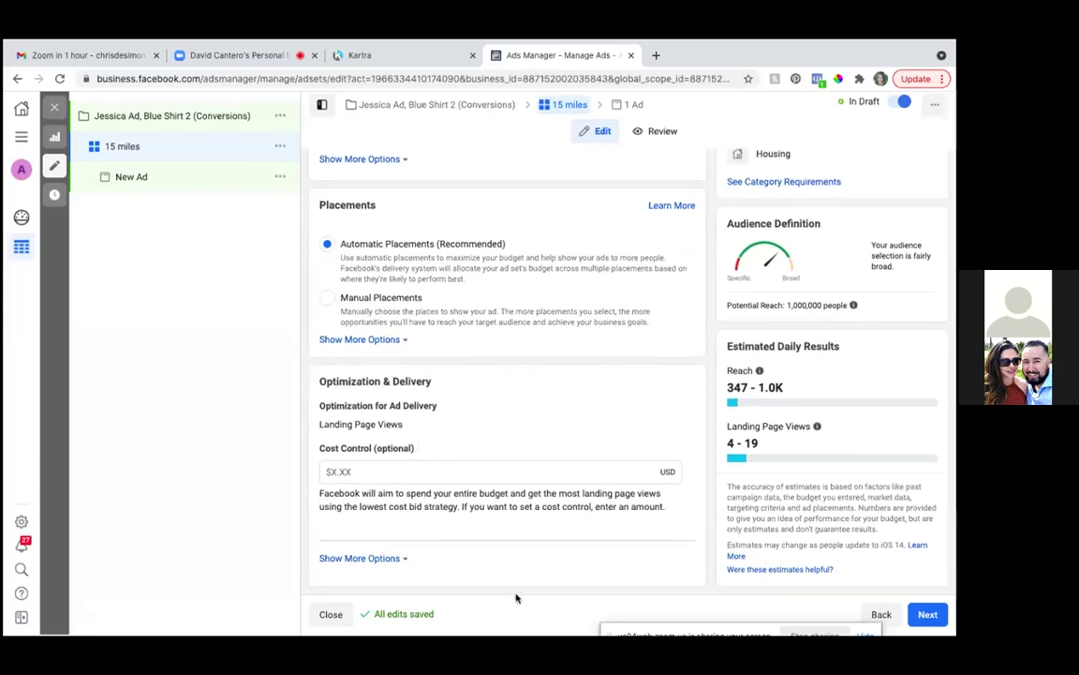
scroll(515, 596, "up", 8)
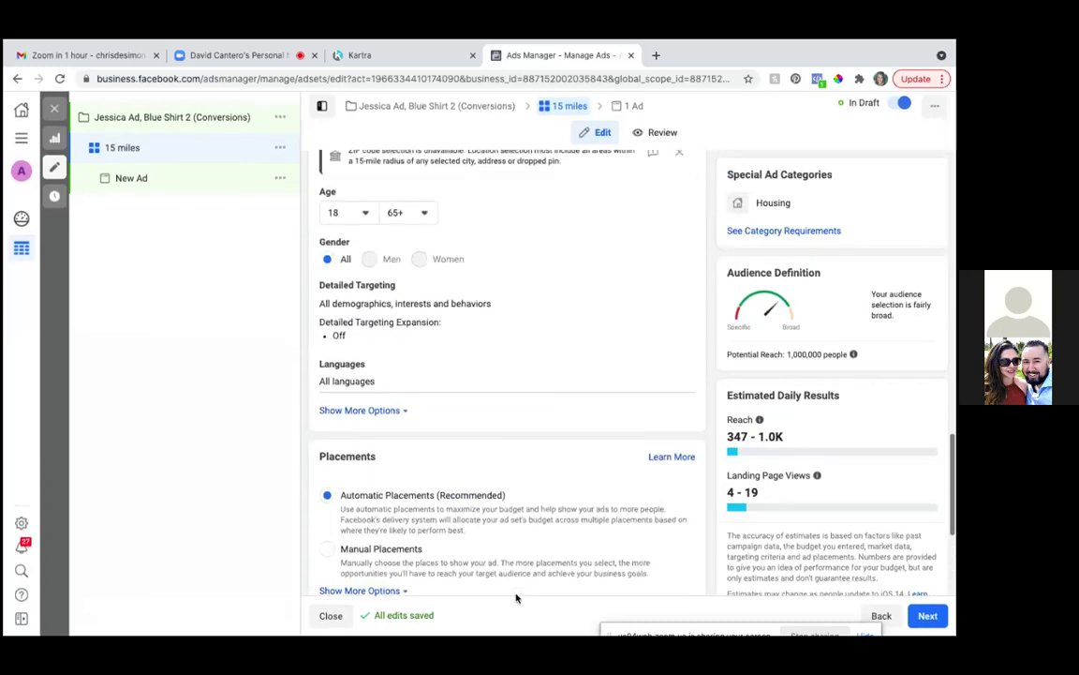
left_click(385, 411)
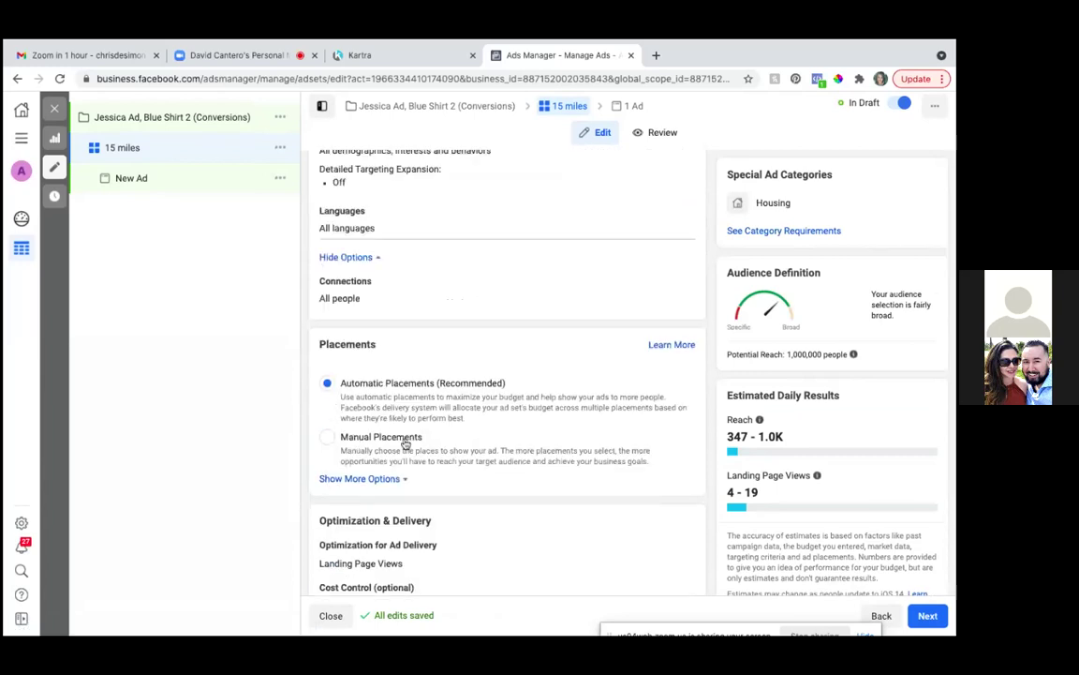
scroll(403, 448, "up", 4)
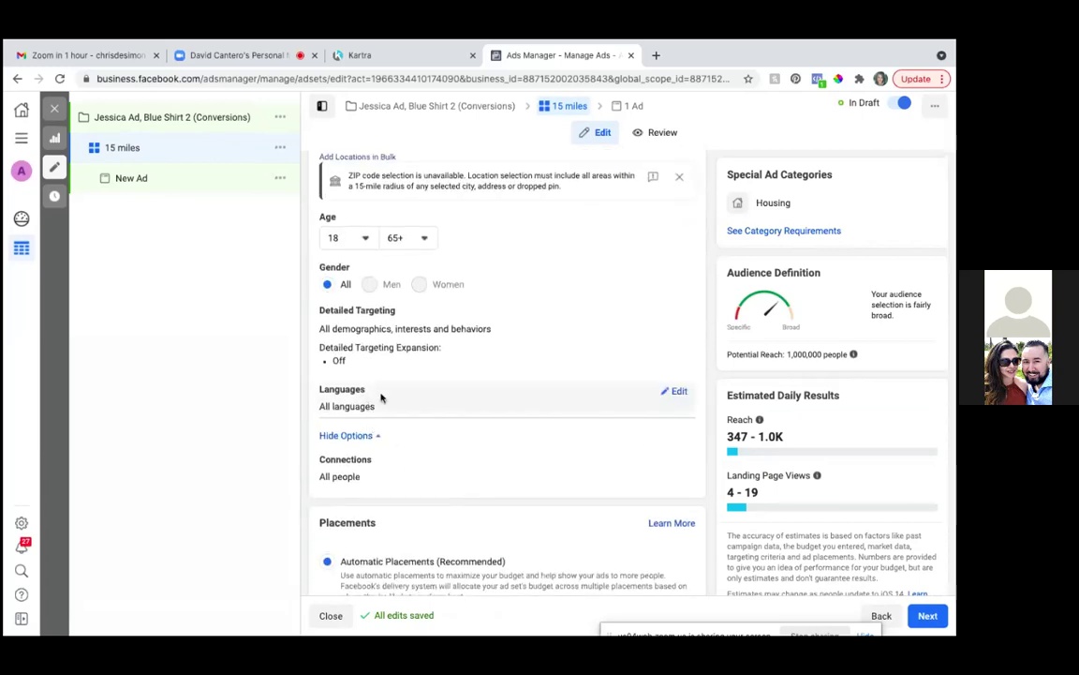
left_click(680, 391)
type("e")
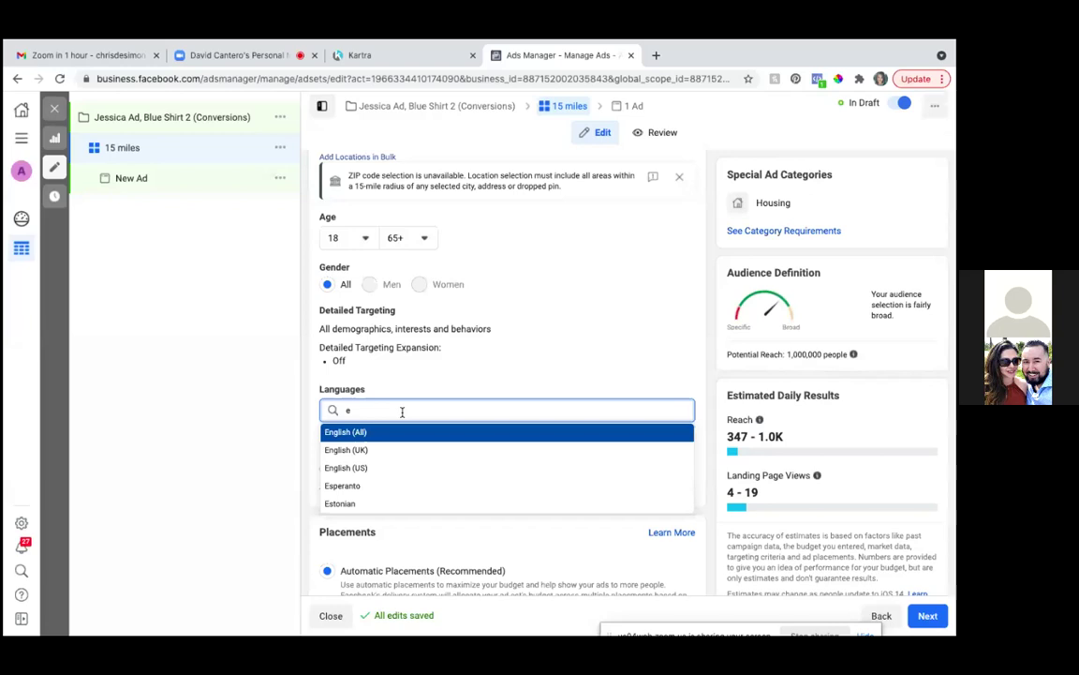
left_click(348, 432)
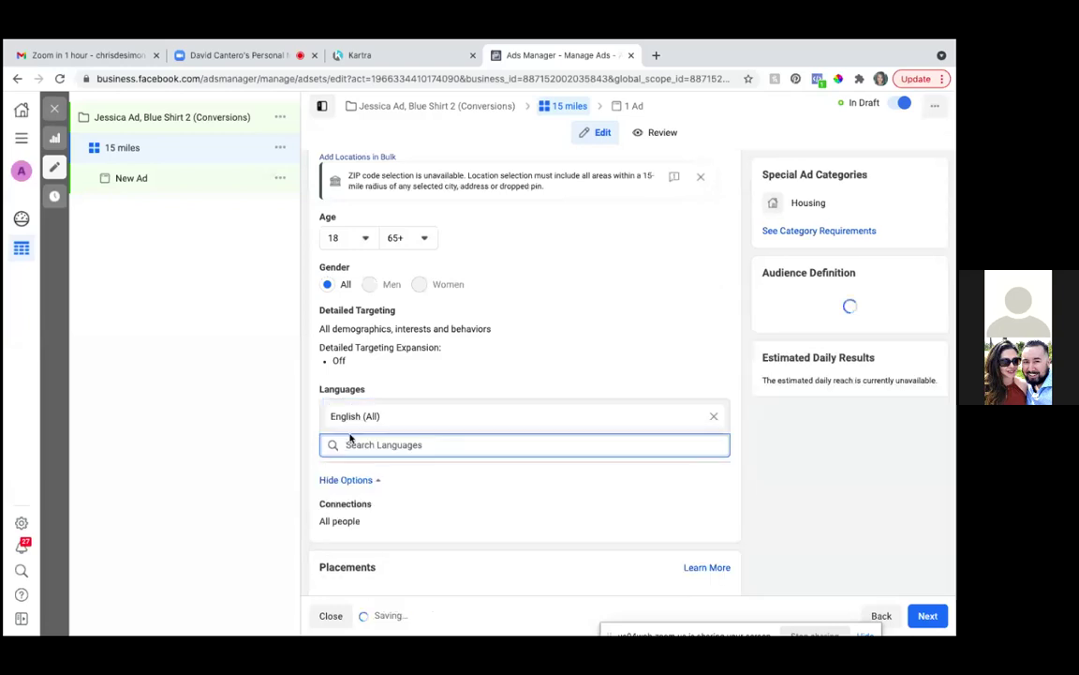
- Proceed to the ad and rename it with the first name used in the campaign name, followed by "ad blue shirt 2"
scroll(479, 483, "down", 4)
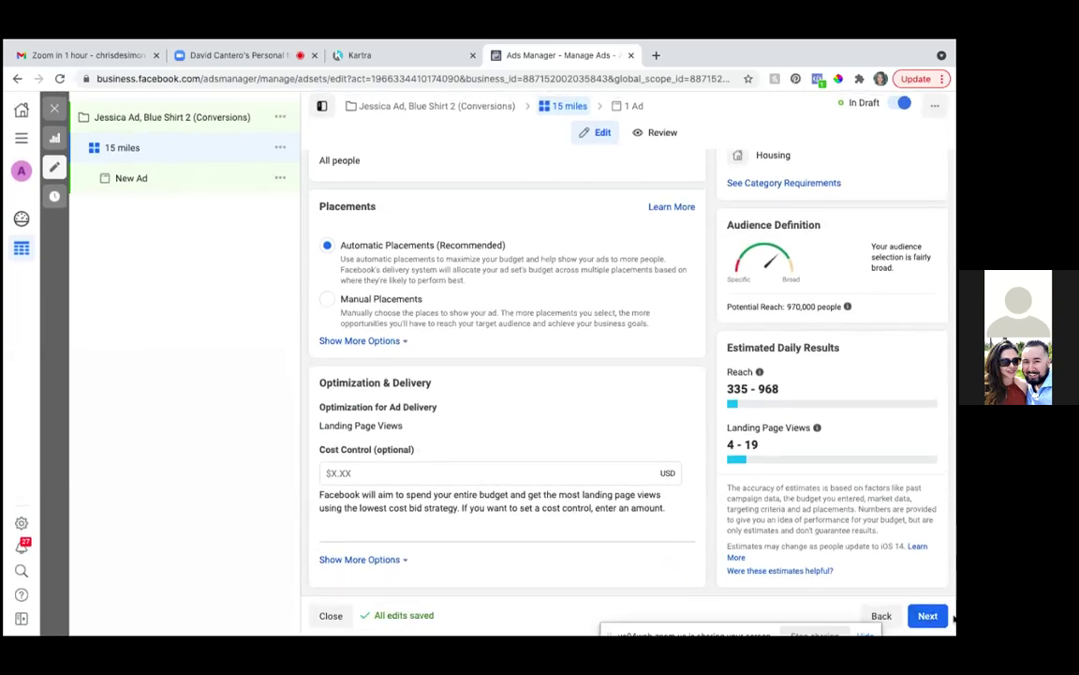
left_click(939, 620)
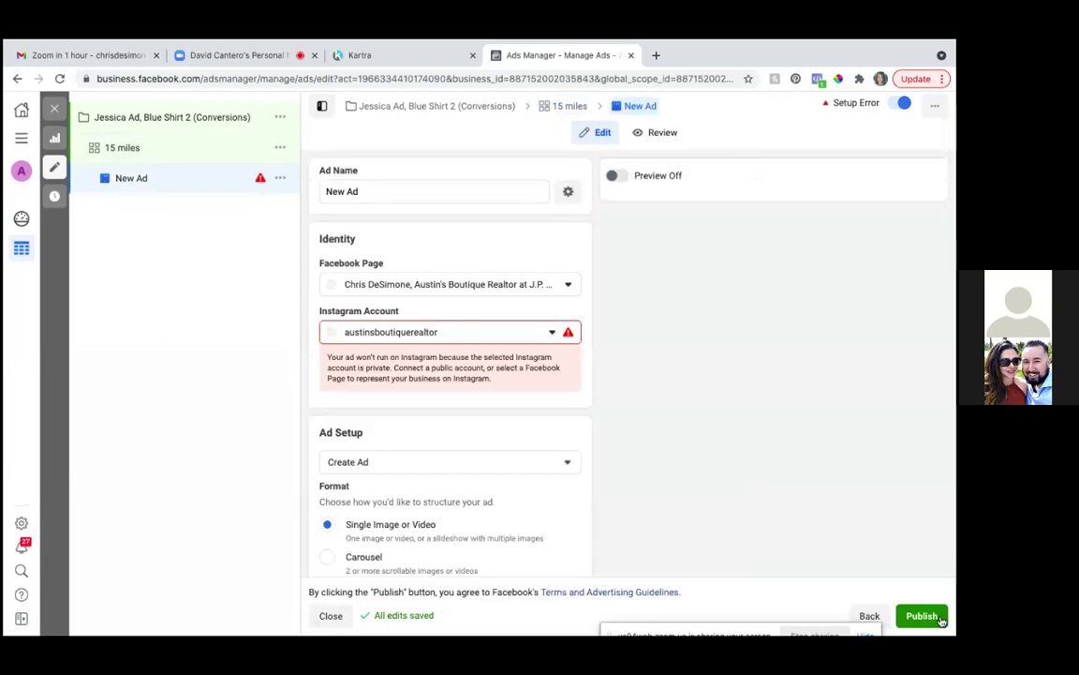
left_click(921, 615)
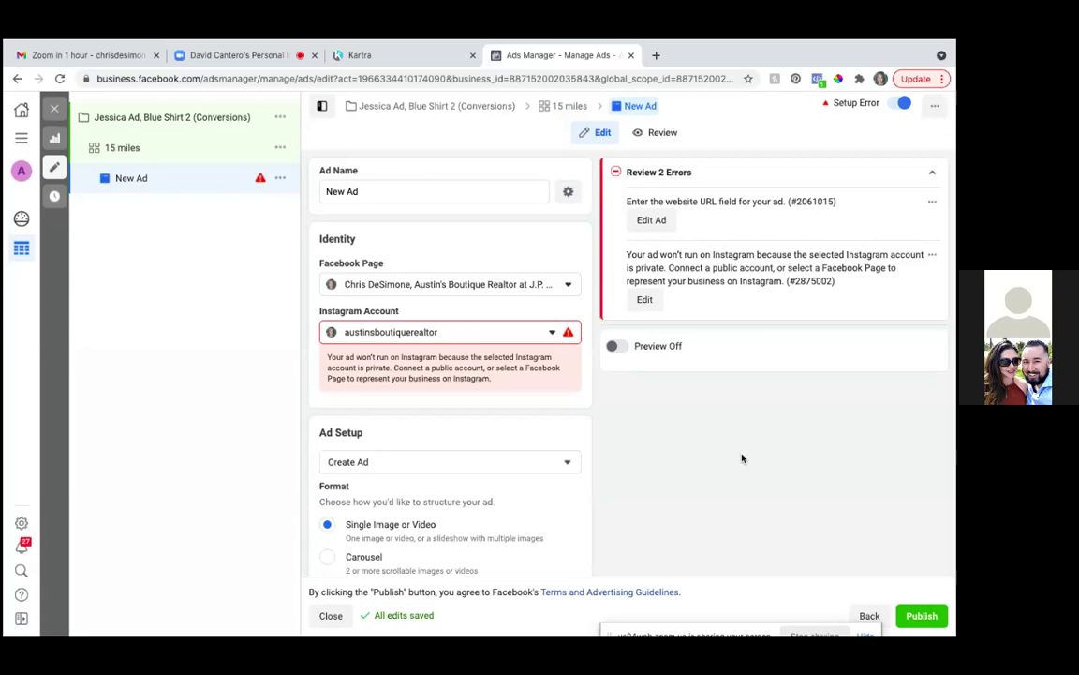
left_click(377, 190)
key("BackSpace")
key("BackSpace")
key("BackSpace")
key("BackSpace")
key("BackSpace")
key("BackSpace")
type("Jessica 2")
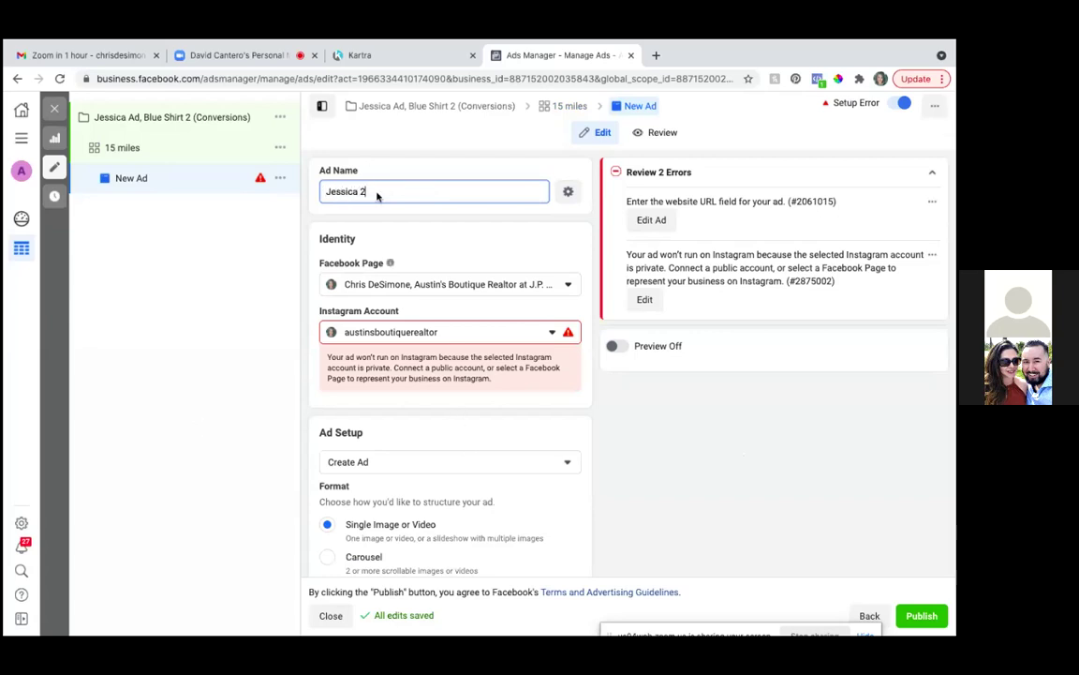
left_click(362, 192)
type("ad blue shirt")
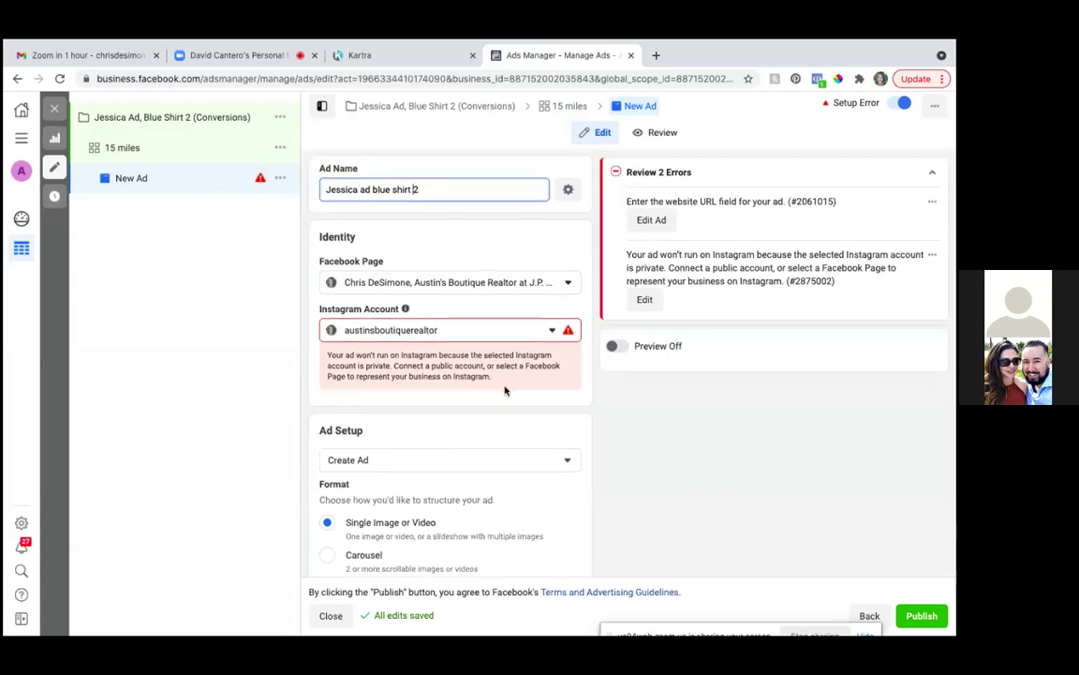
- Add the untitled 1930 × 1448 selfie from the account images as the ad's image
scroll(506, 385, "down", 5)
scroll(504, 390, "down", 1)
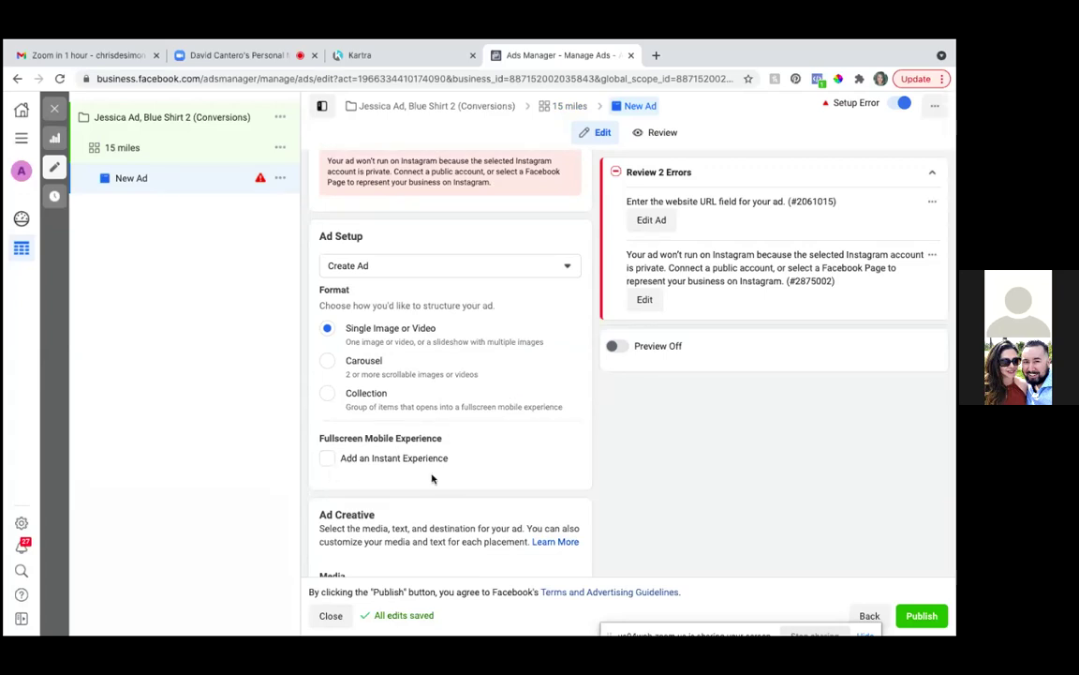
scroll(434, 478, "down", 3)
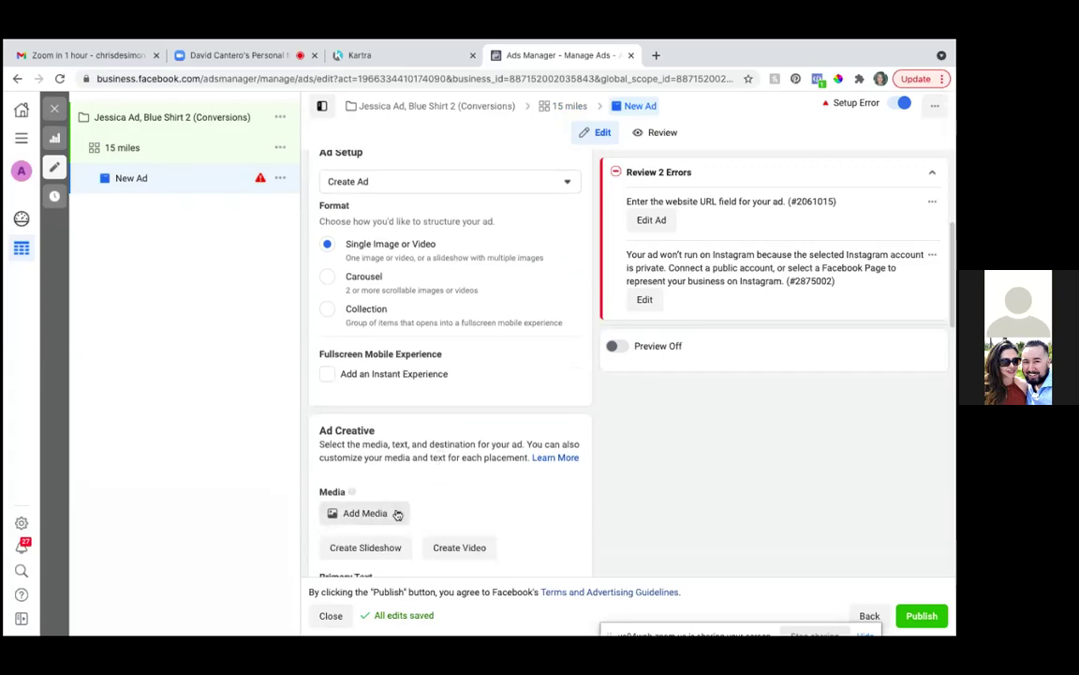
left_click(397, 514)
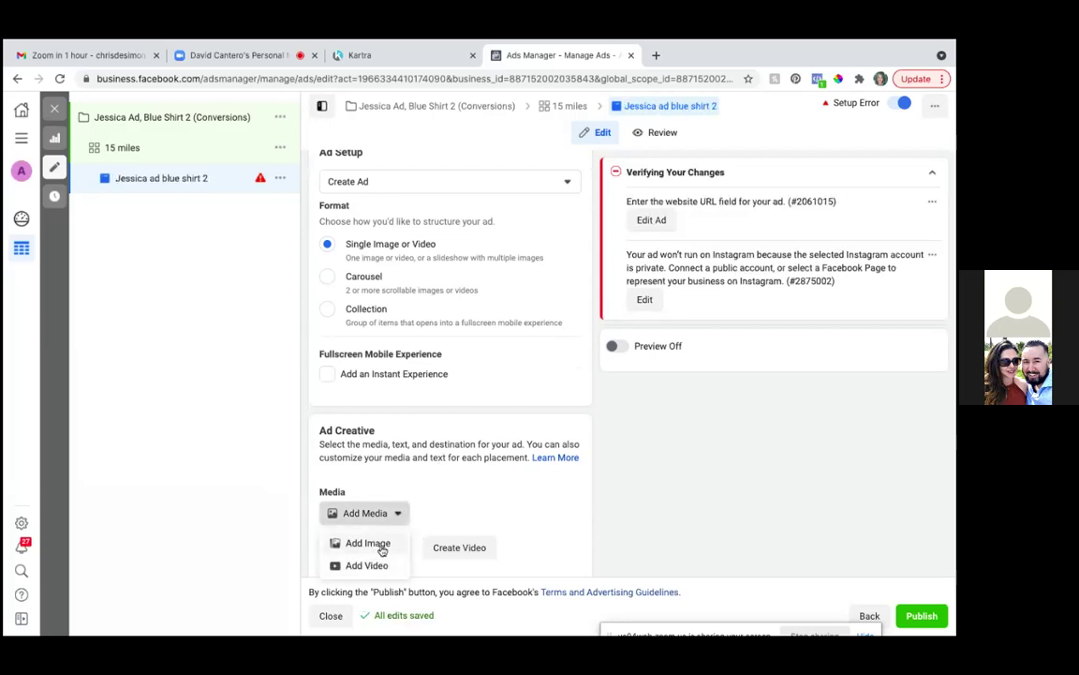
left_click(381, 548)
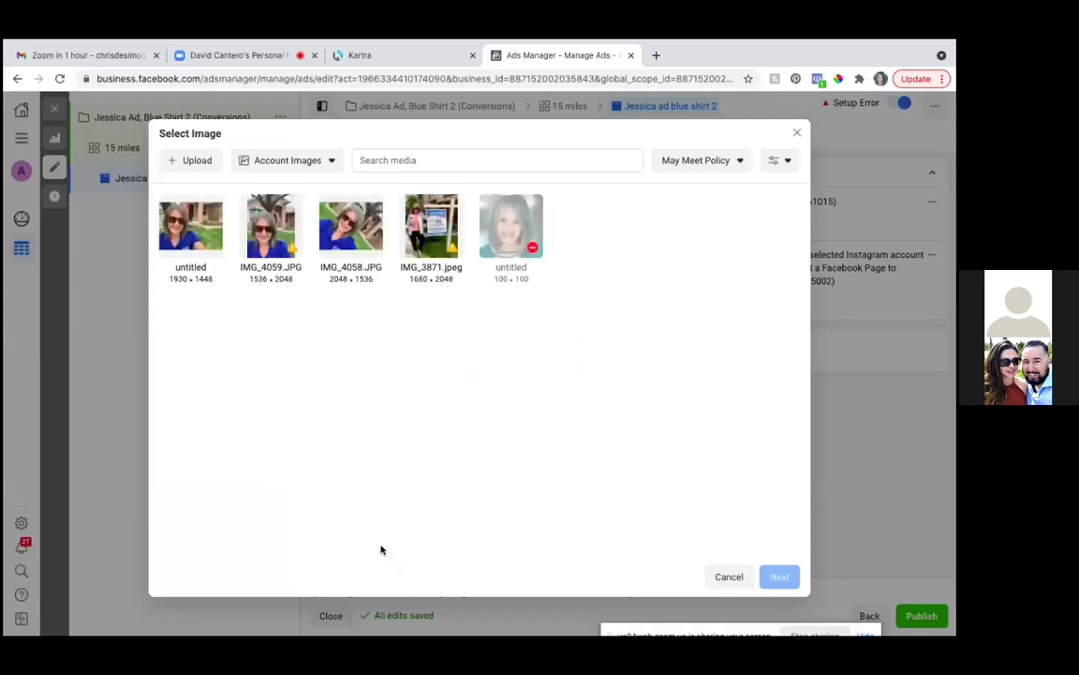
left_click(184, 241)
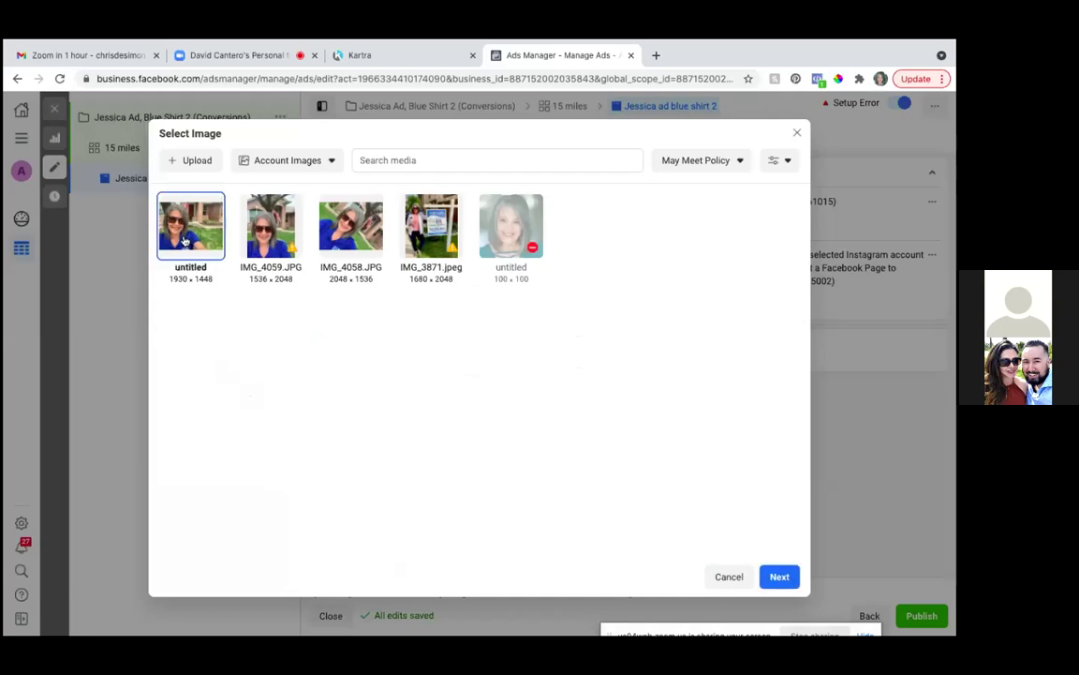
left_click(780, 577)
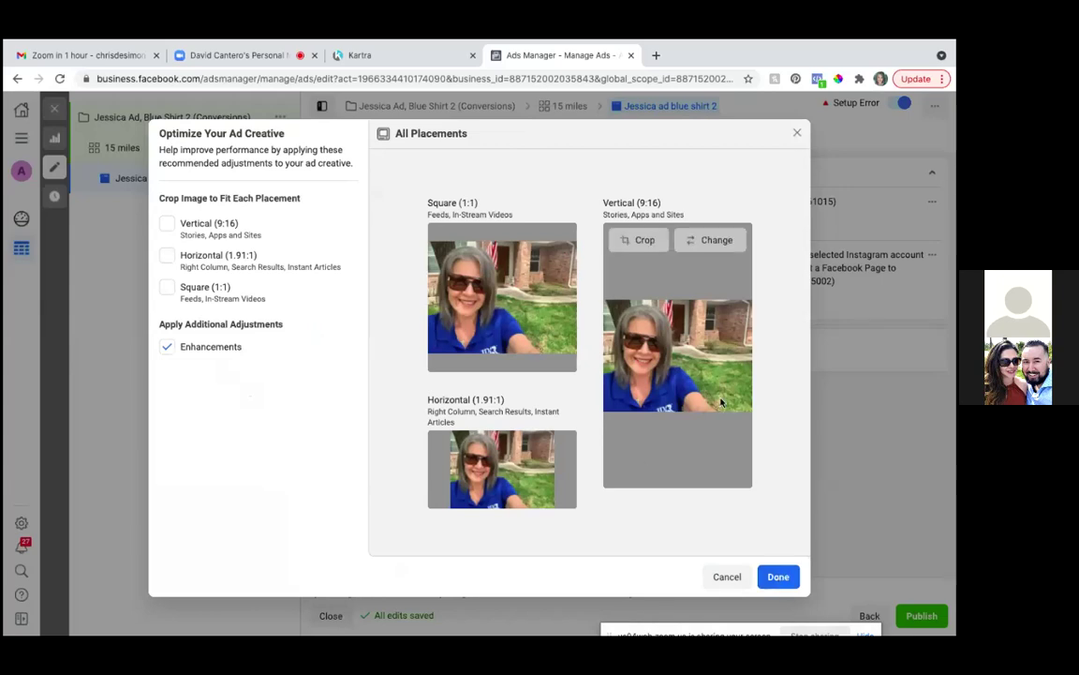
- Try the Fullscreen Vertical 9:16 crop on the Stories, Apps and Sites image, then reapply the Original 1930 × 1448 size
mouse_move(675, 270)
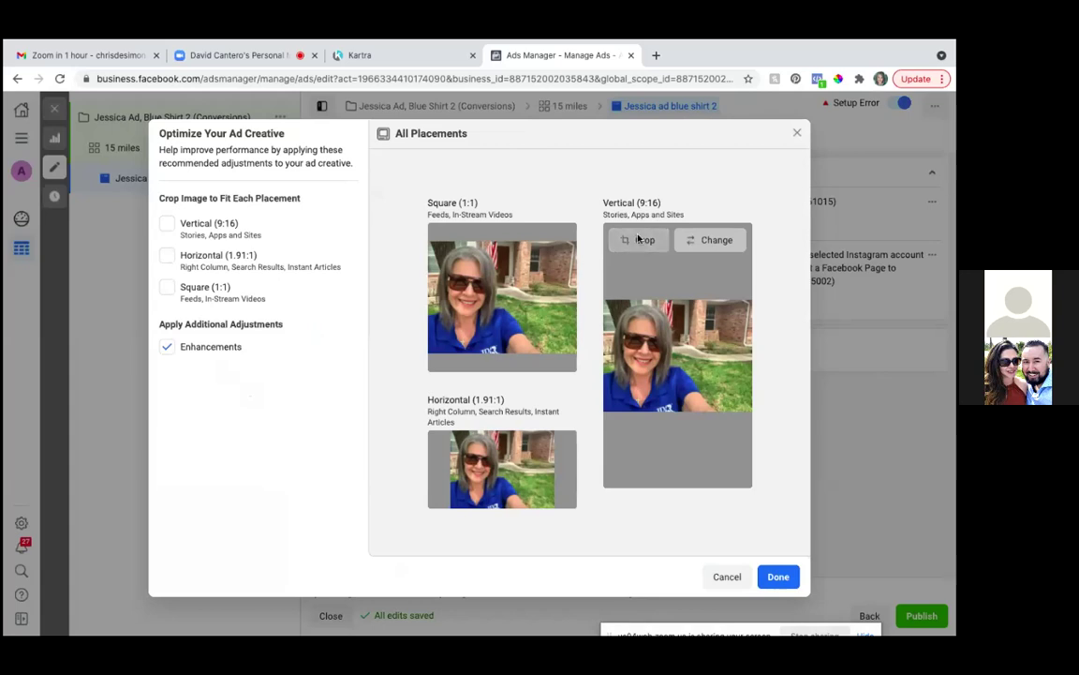
left_click(639, 240)
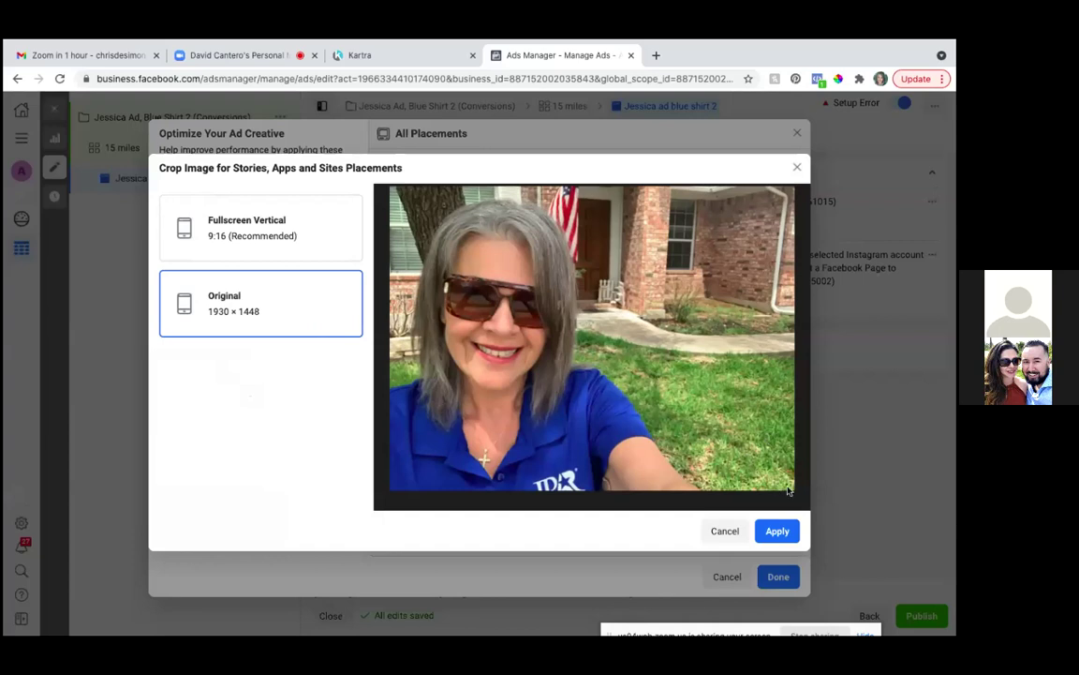
left_click_drag(793, 495, 789, 486)
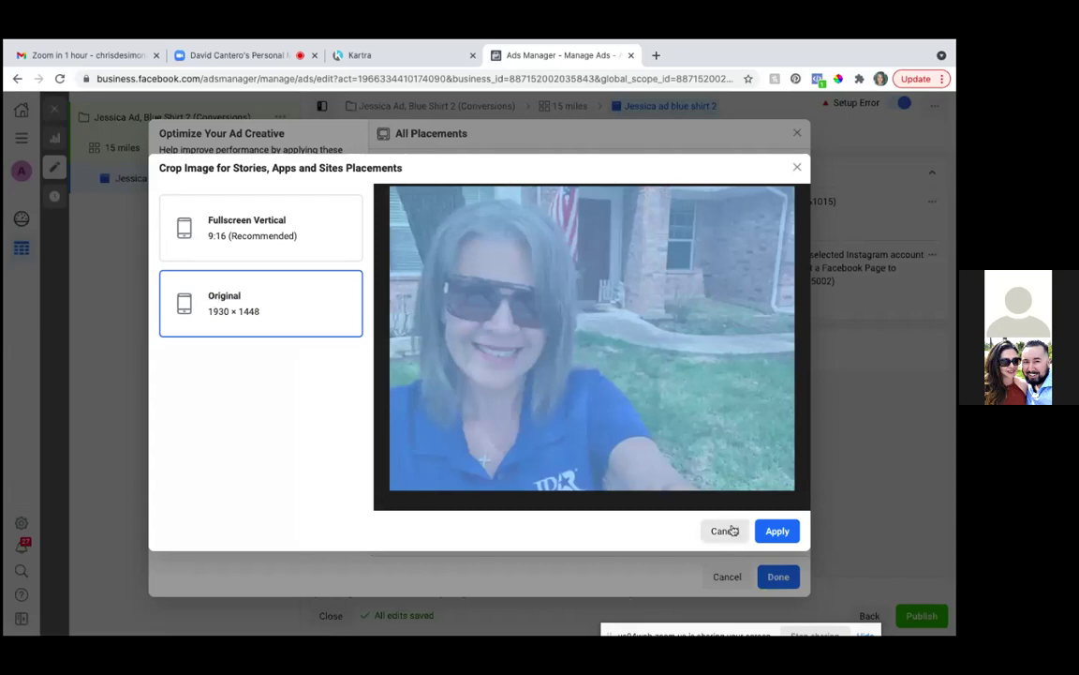
left_click(303, 220)
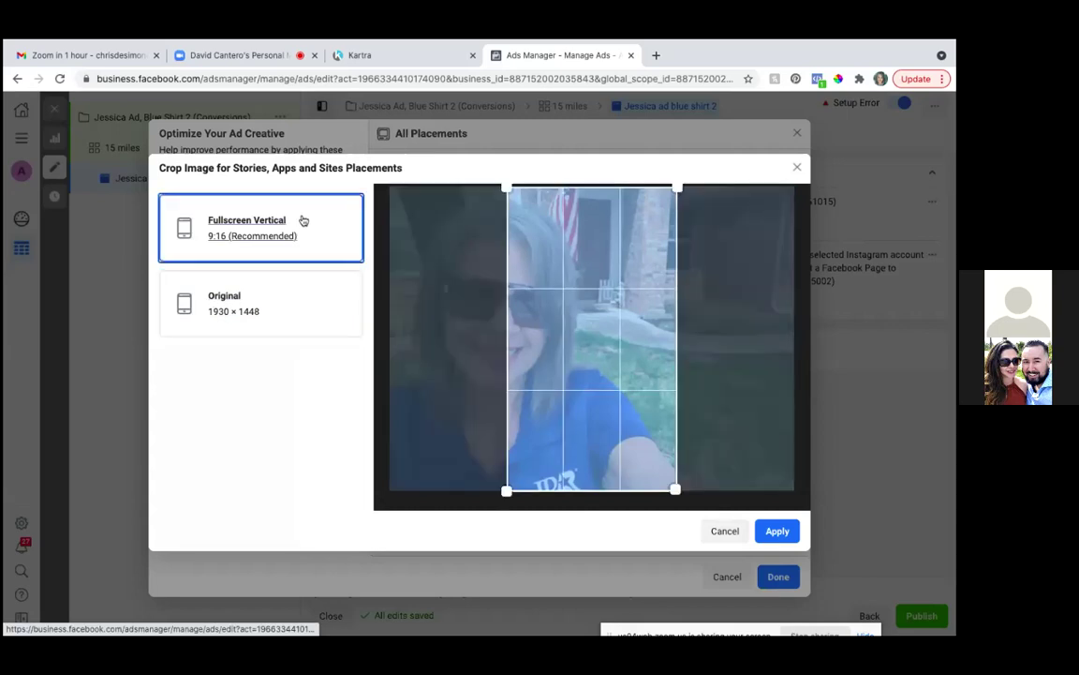
left_click_drag(539, 263, 598, 298)
left_click(240, 308)
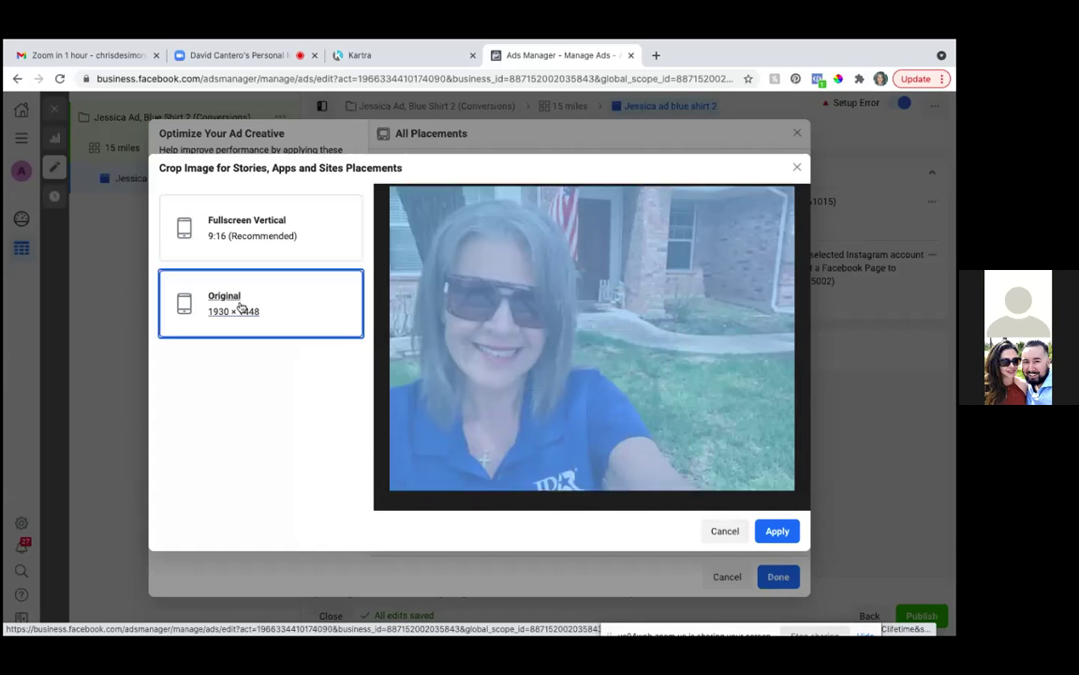
left_click(778, 532)
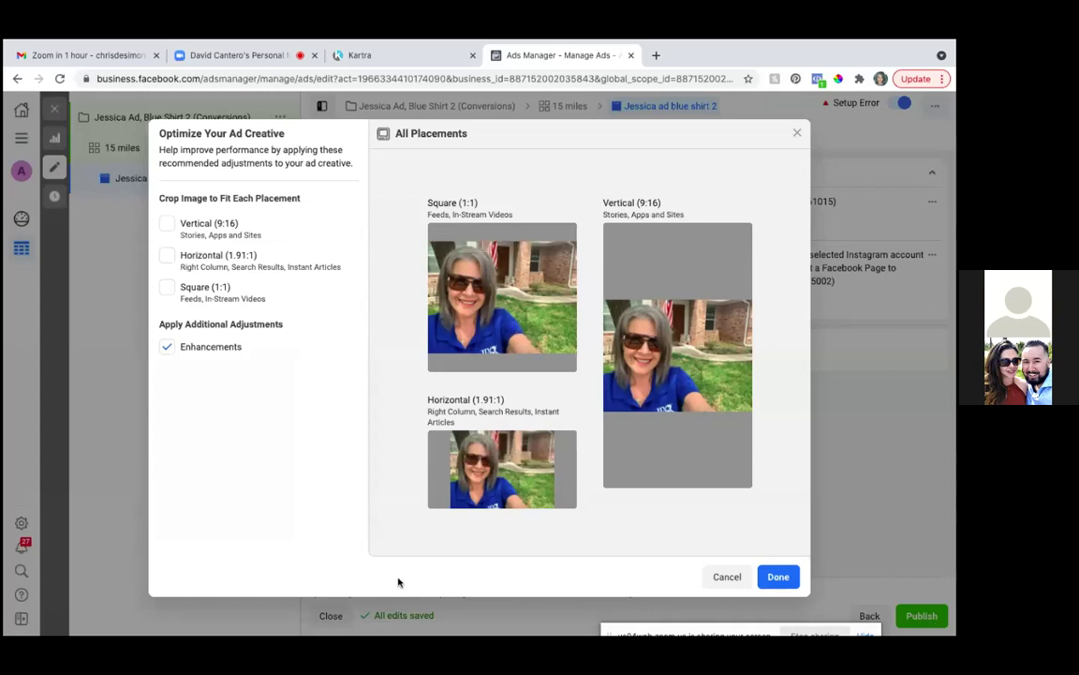
- Crop the image to fit the Vertical (9:16), Horizontal (1.91:1) and Square (1:1) placements, keeping Enhancements on, and finish the image setup
mouse_move(517, 337)
left_click(167, 255)
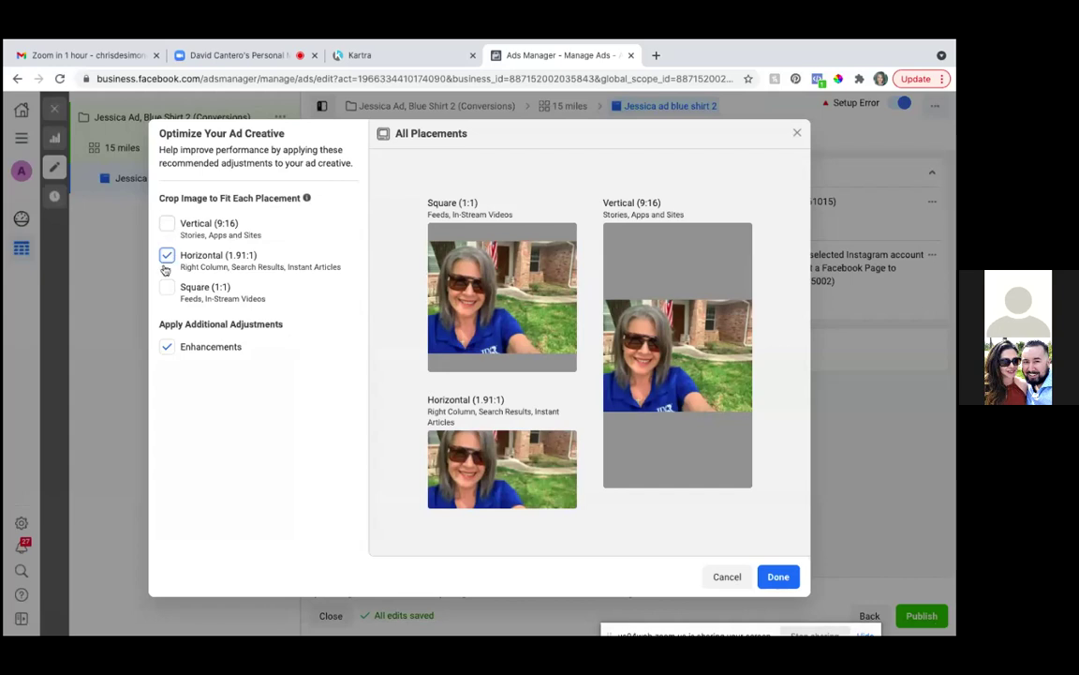
left_click(166, 288)
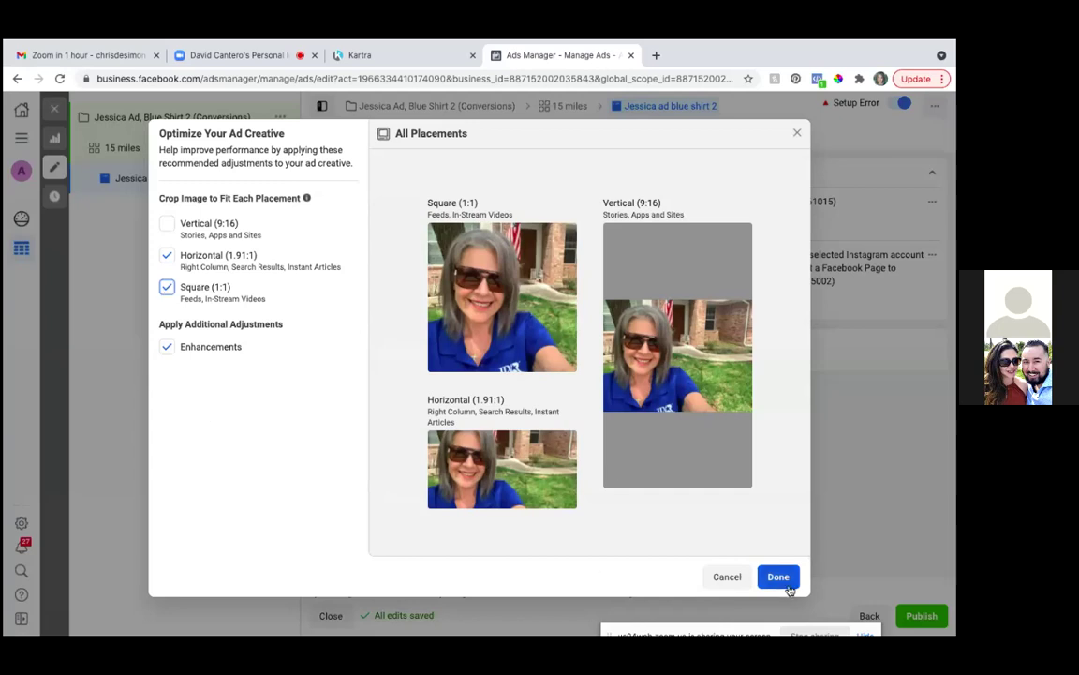
mouse_move(454, 340)
left_click(168, 225)
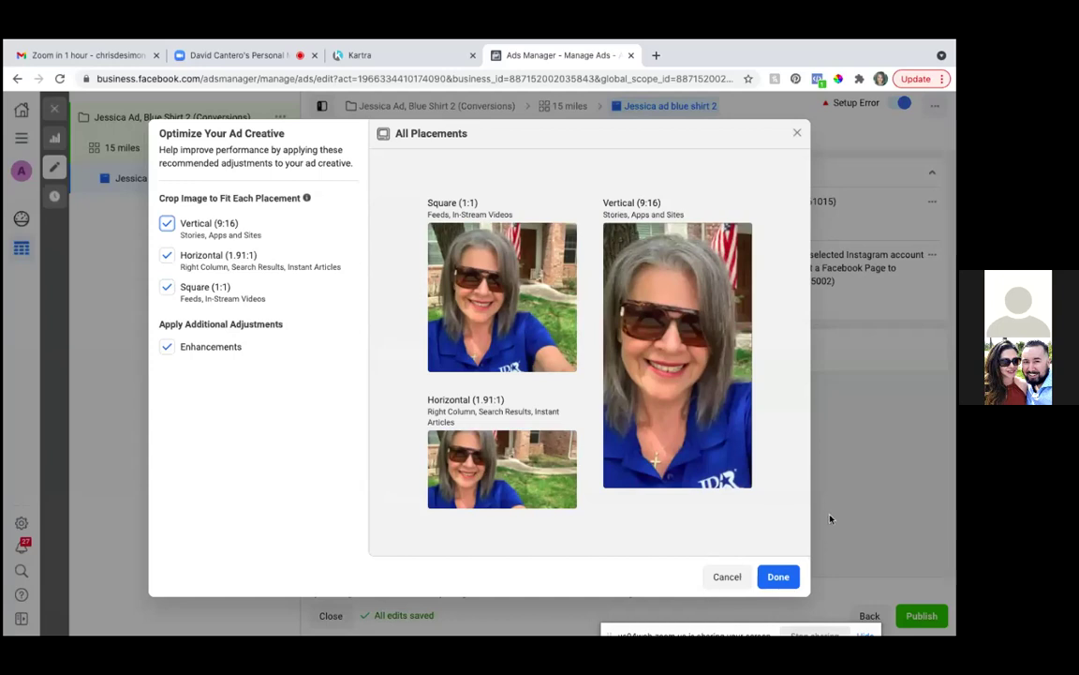
left_click(167, 225)
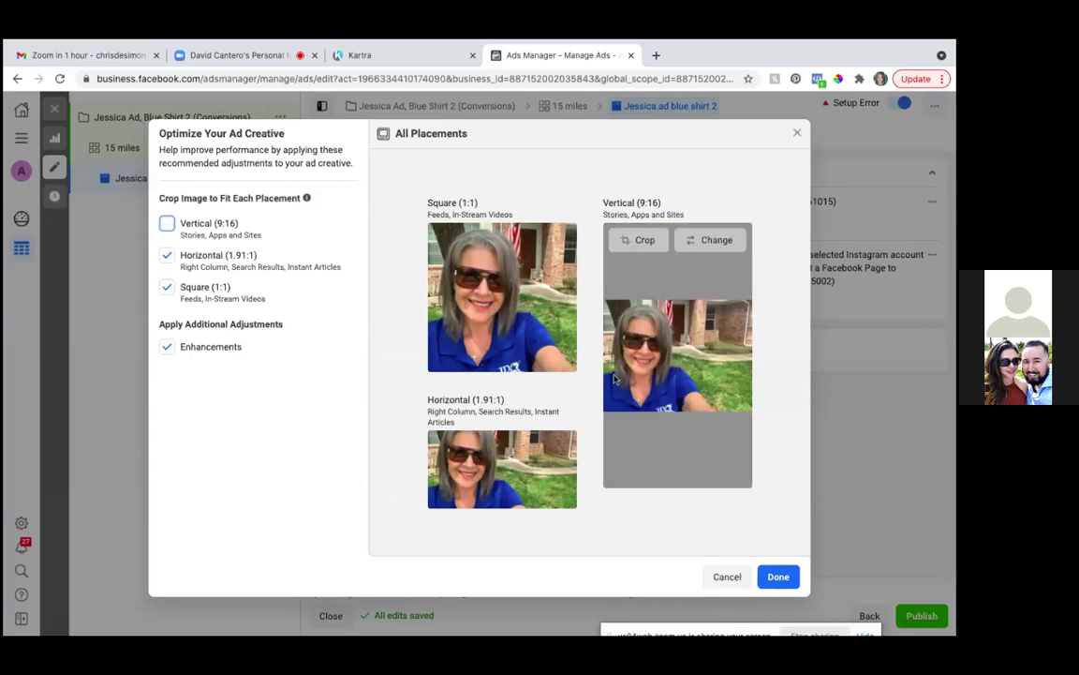
mouse_move(439, 442)
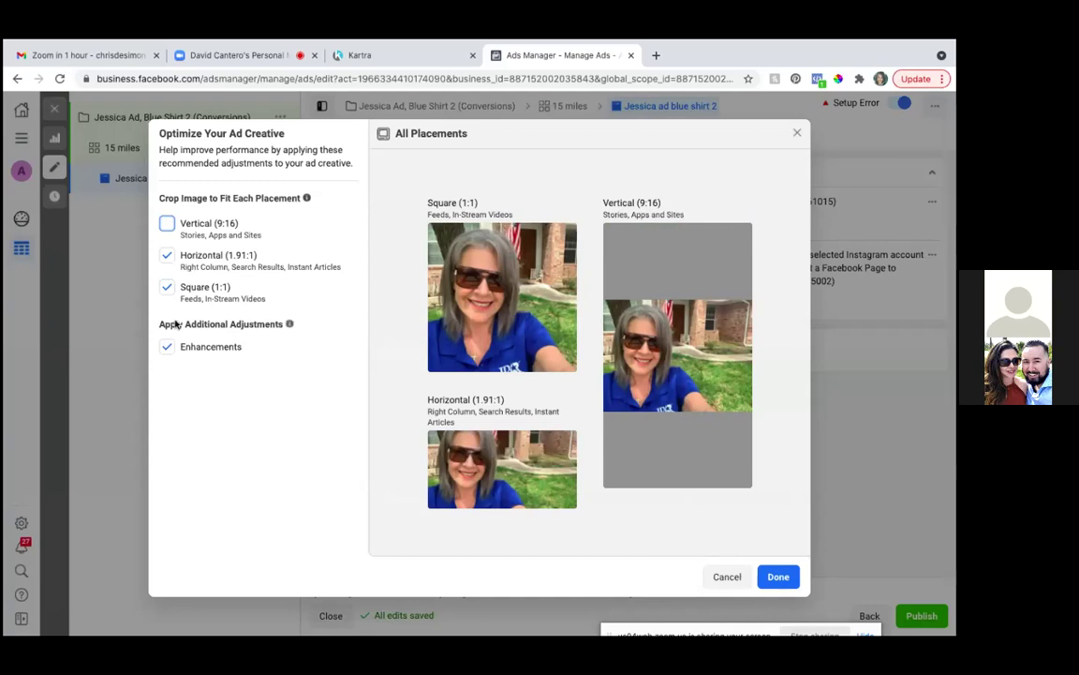
left_click(170, 227)
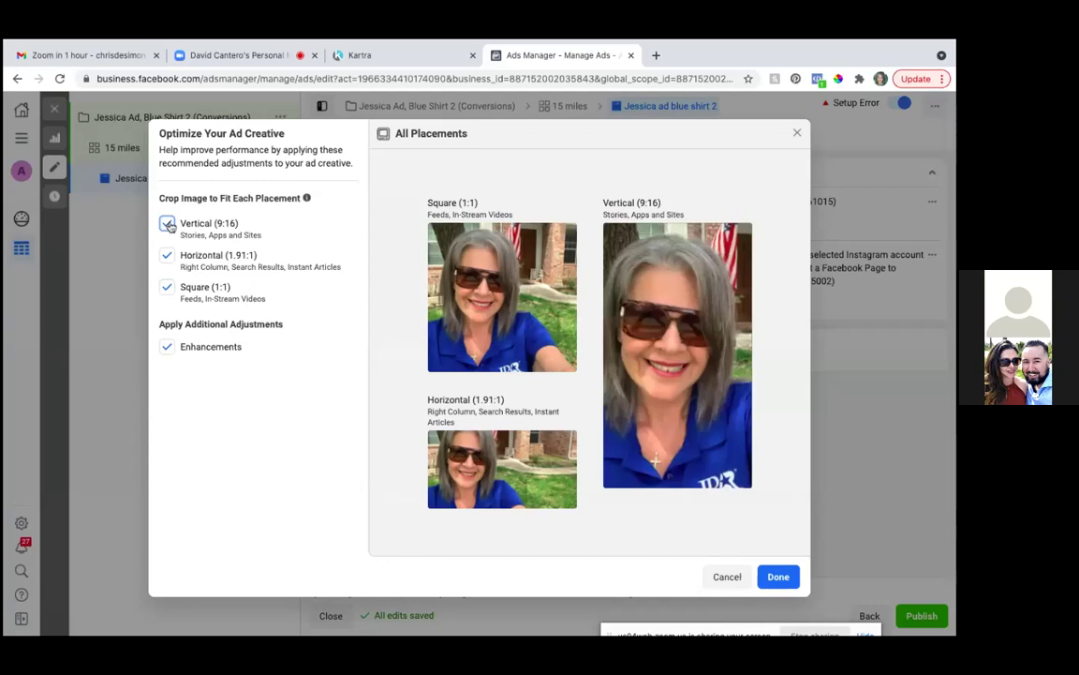
mouse_move(470, 294)
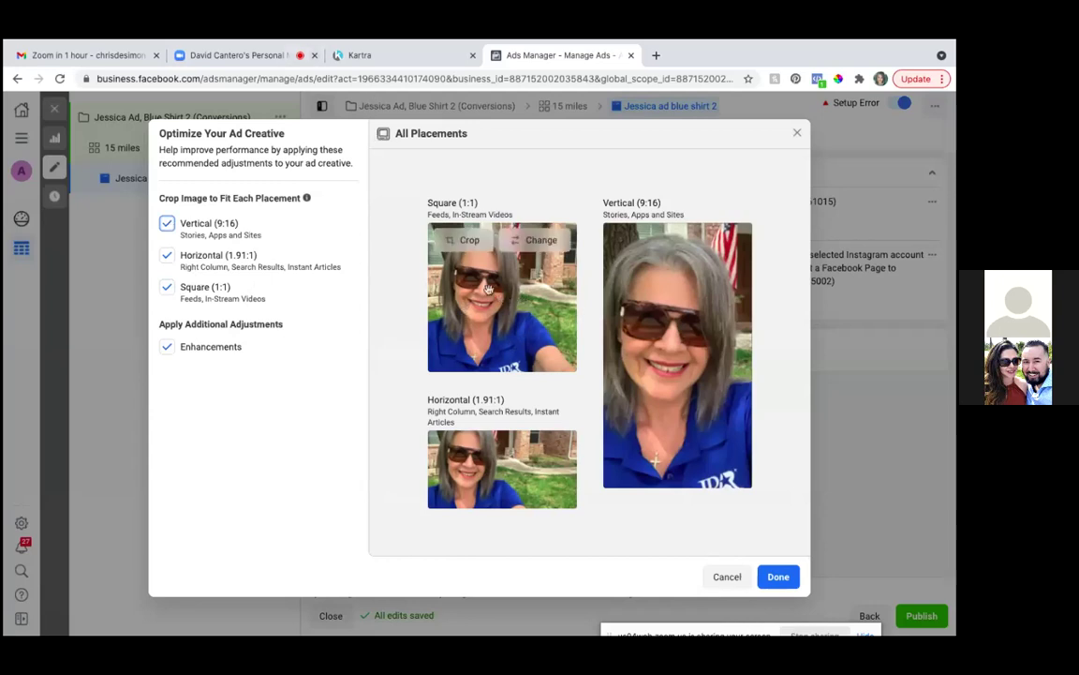
mouse_move(522, 441)
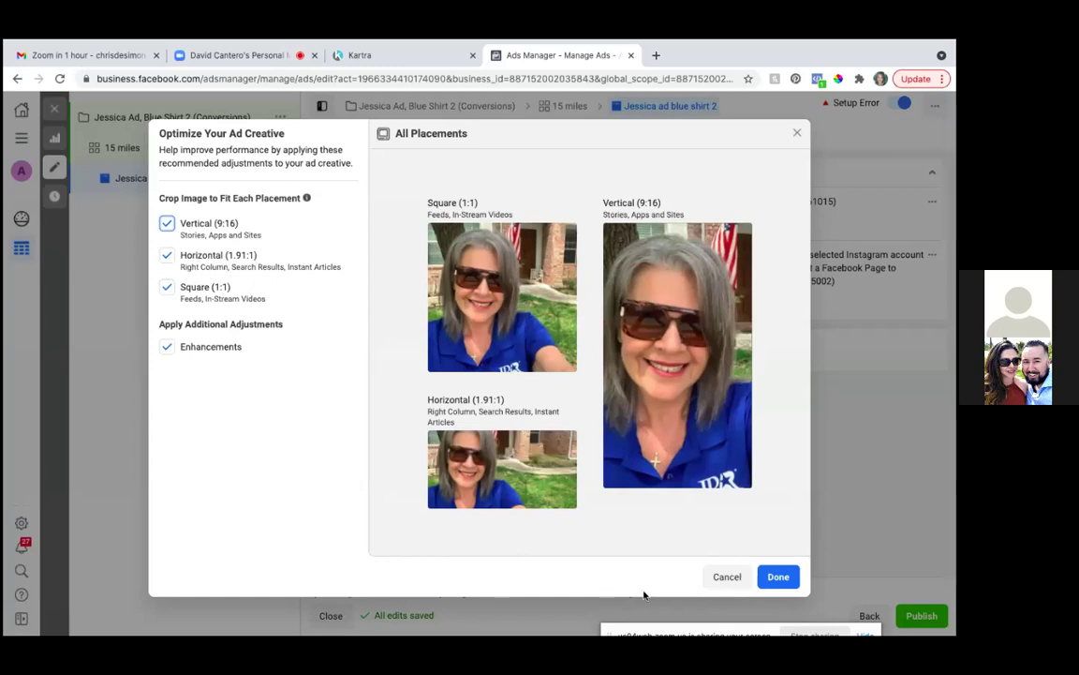
left_click(778, 577)
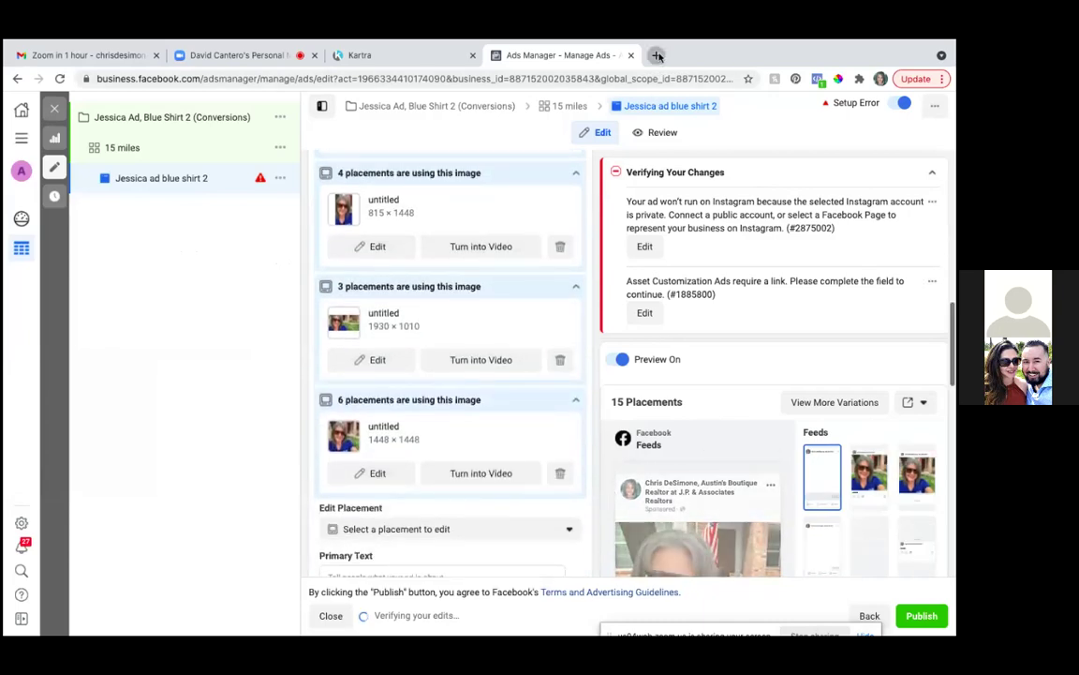
- Open the business's Facebook page in a new tab and paste the "Hi Guys" client story as the ad's primary text
left_click(656, 55)
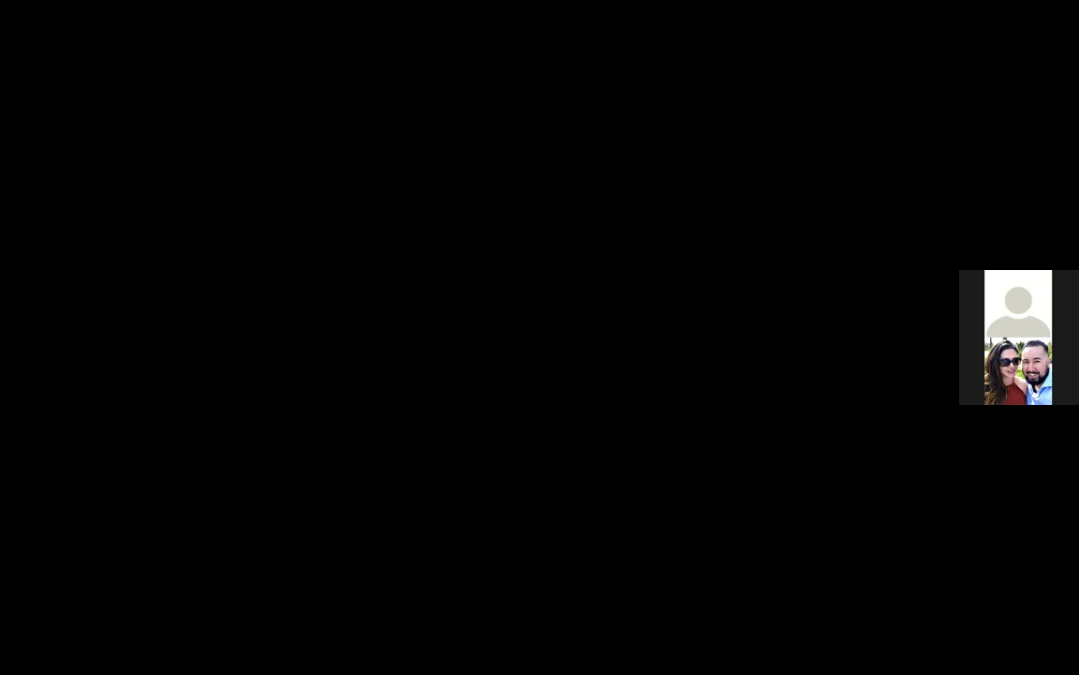
scroll(406, 322, "up", 2)
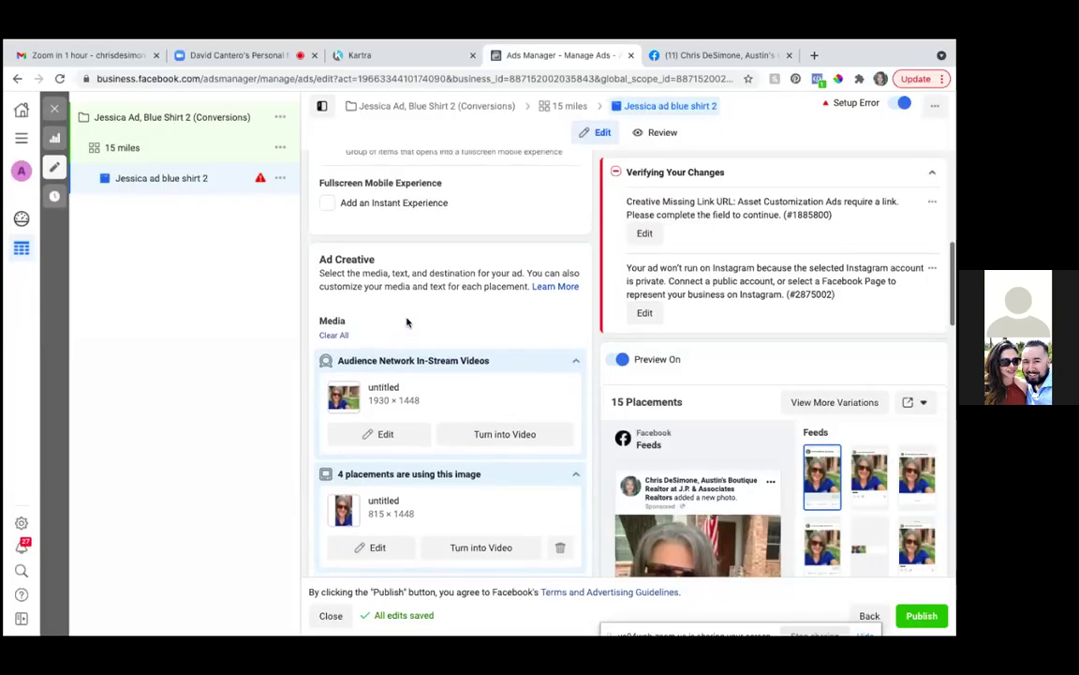
scroll(407, 322, "up", 1)
scroll(406, 322, "down", 4)
scroll(406, 322, "down", 3)
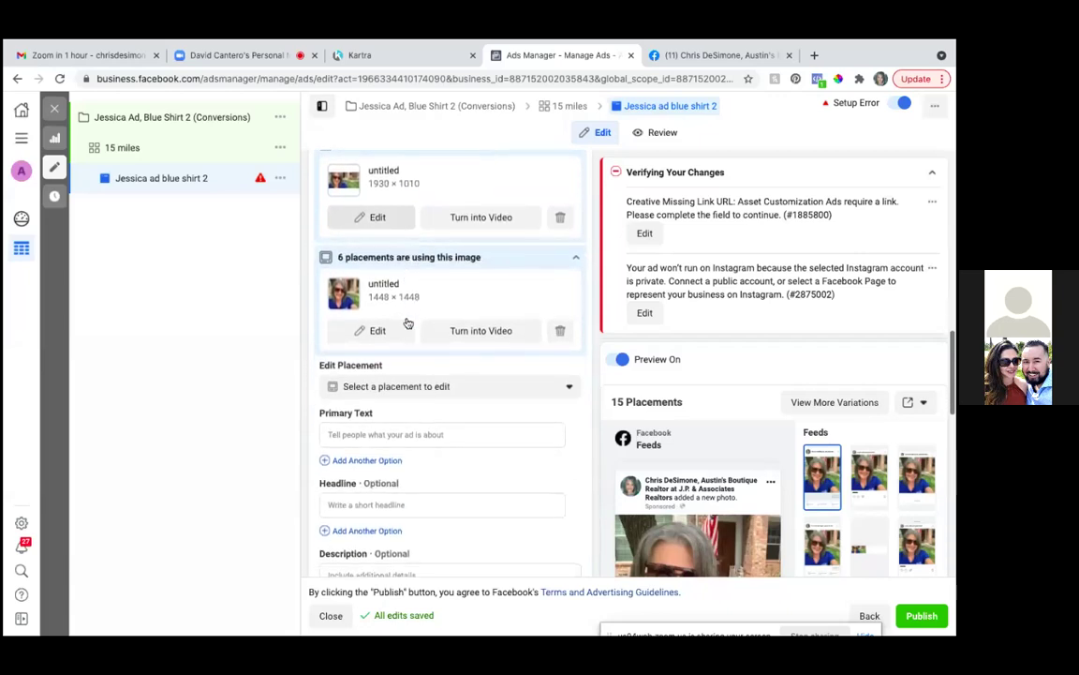
scroll(407, 322, "down", 3)
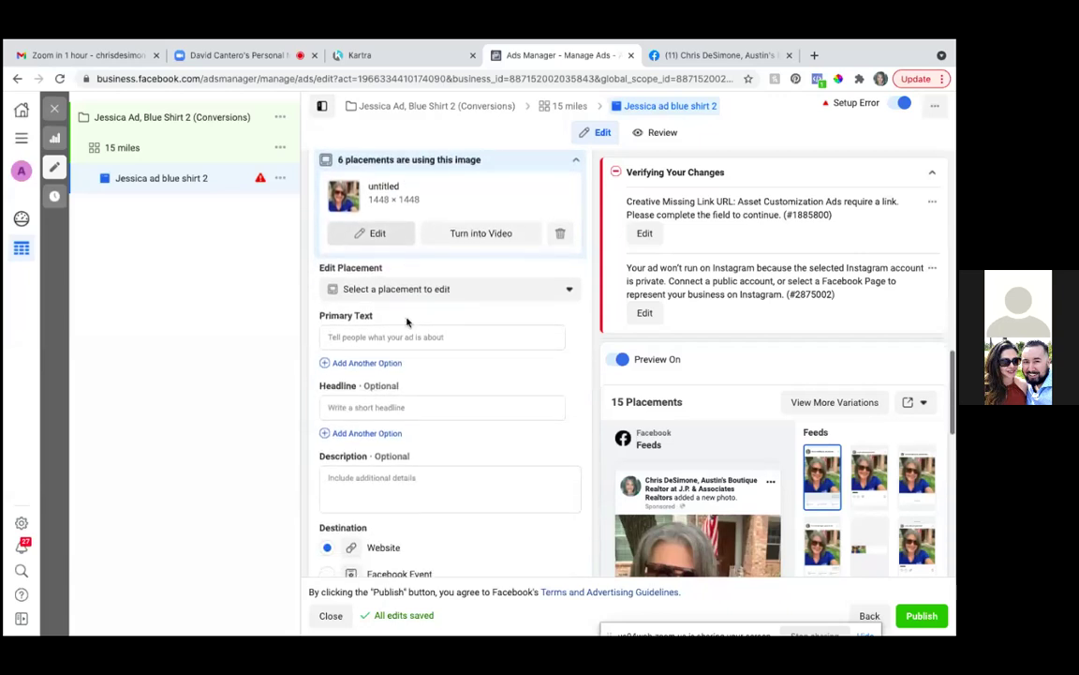
scroll(406, 322, "down", 1)
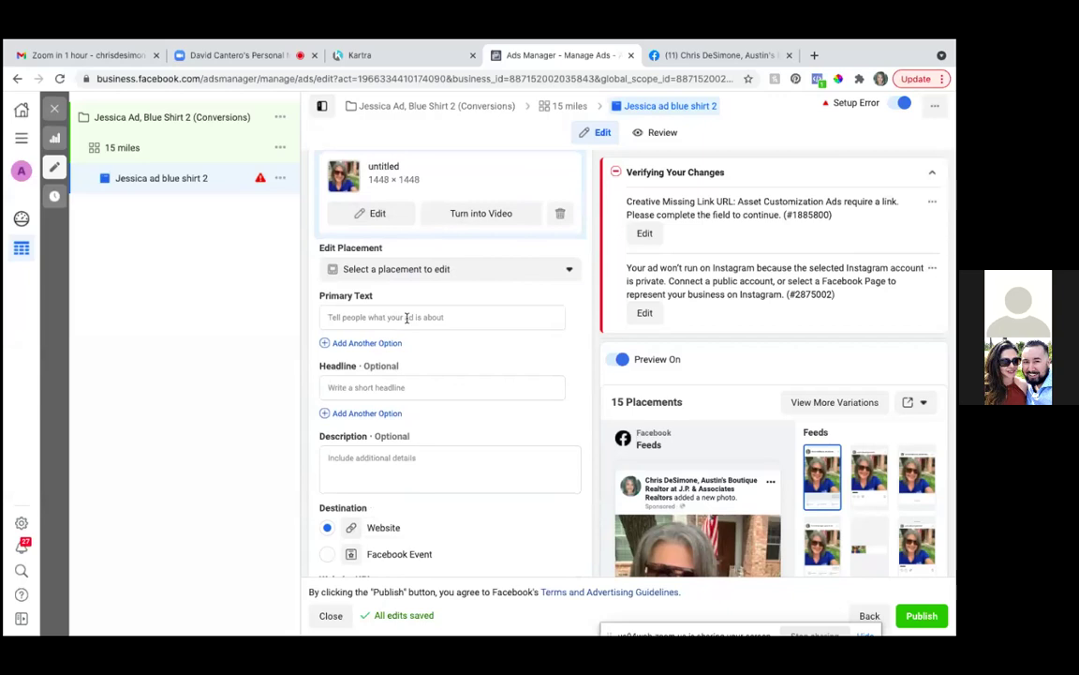
left_click(367, 319)
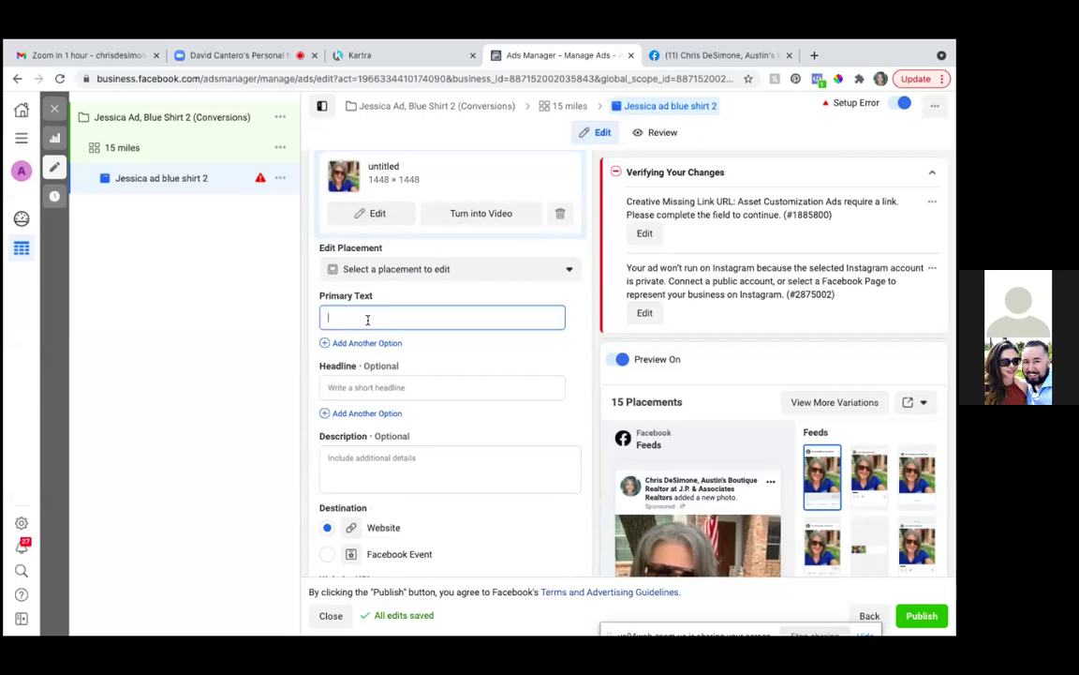
key("ctrl+v")
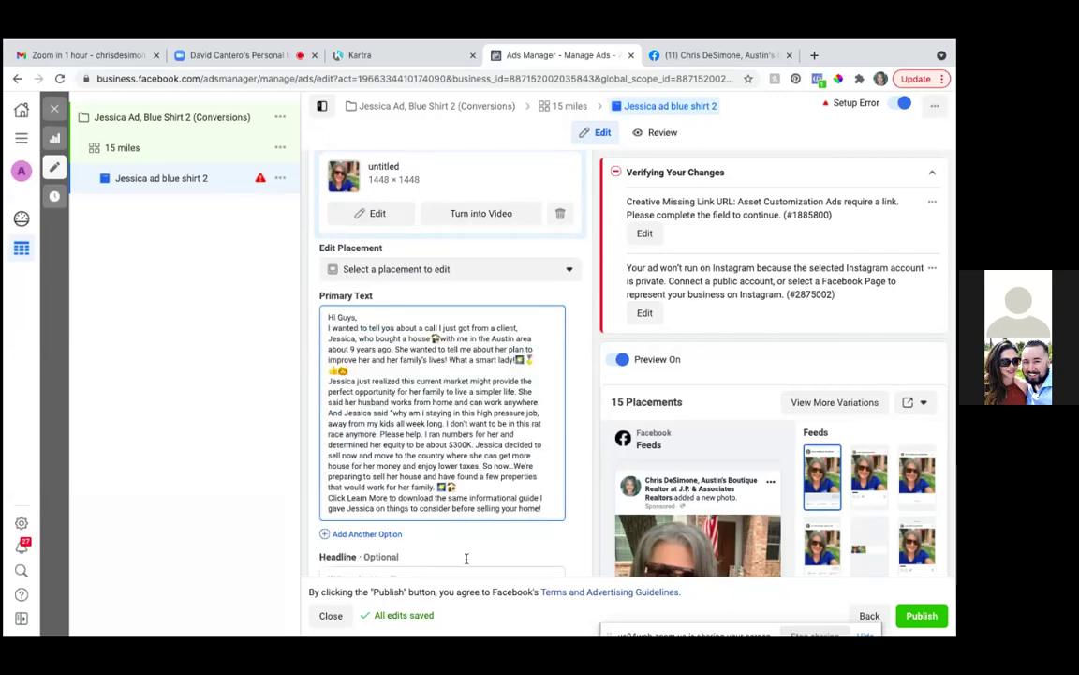
- Insert blank lines in the primary text after the greeting, after the first paragraph and before the closing "Click Learn More" paragraph
scroll(466, 559, "down", 3)
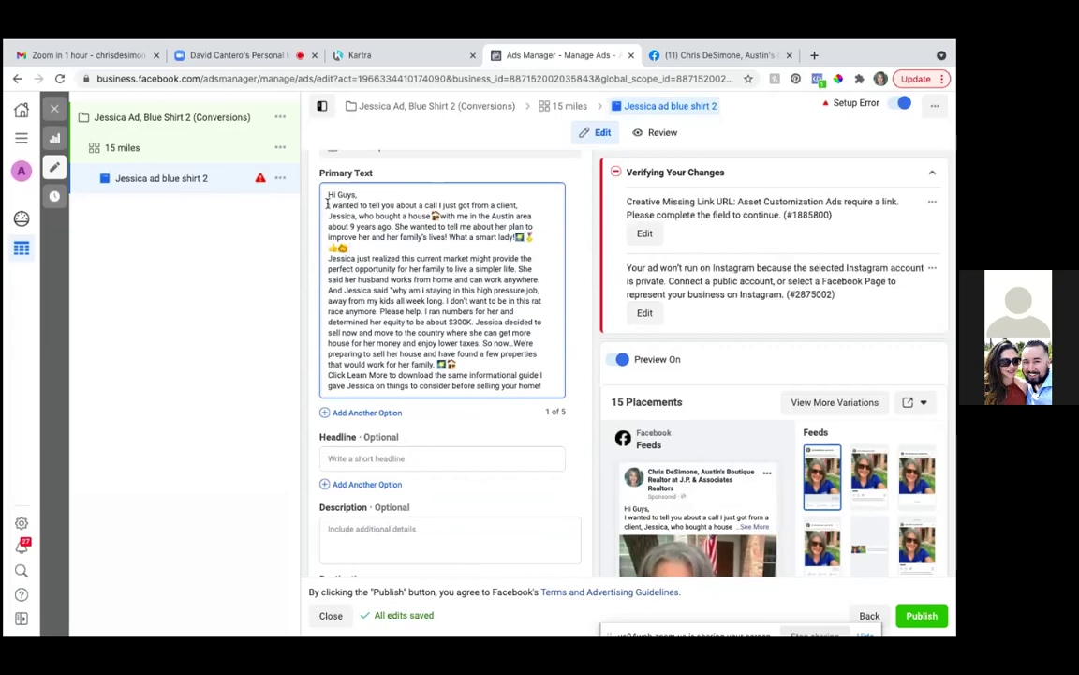
left_click(328, 205)
key("Return")
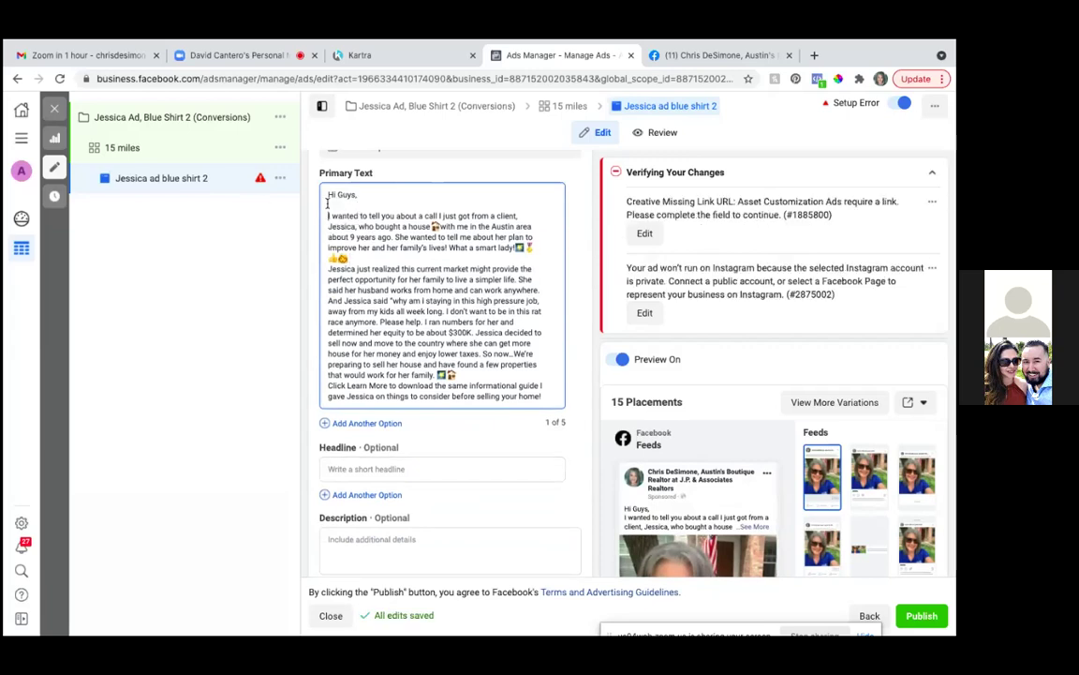
left_click(359, 263)
key("Return")
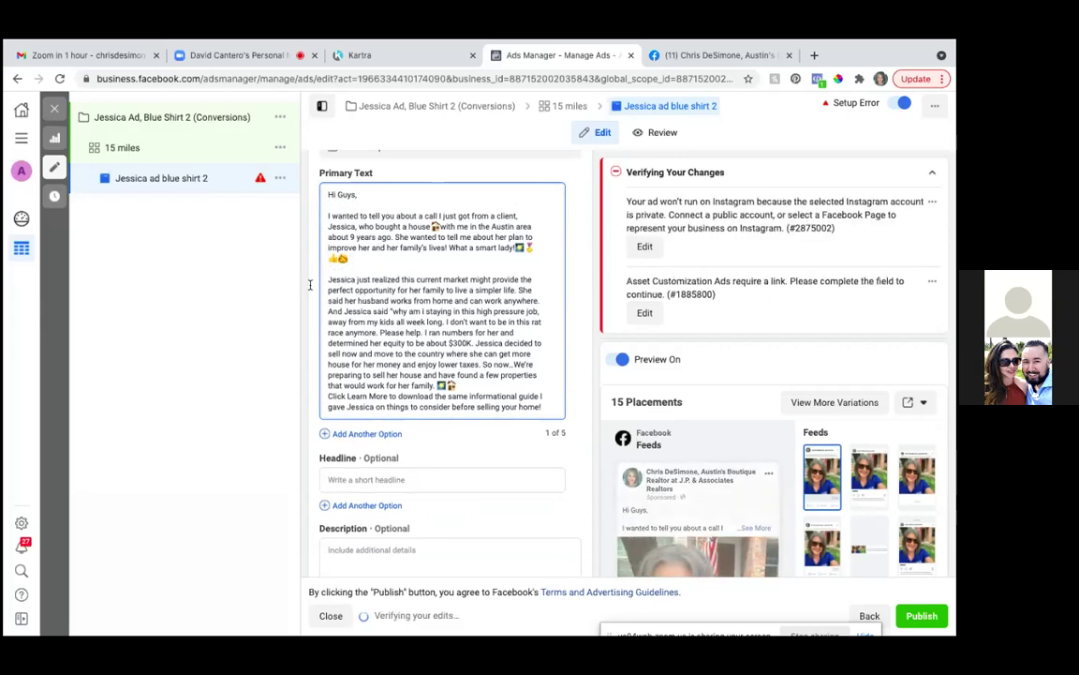
scroll(464, 384, "down", 1)
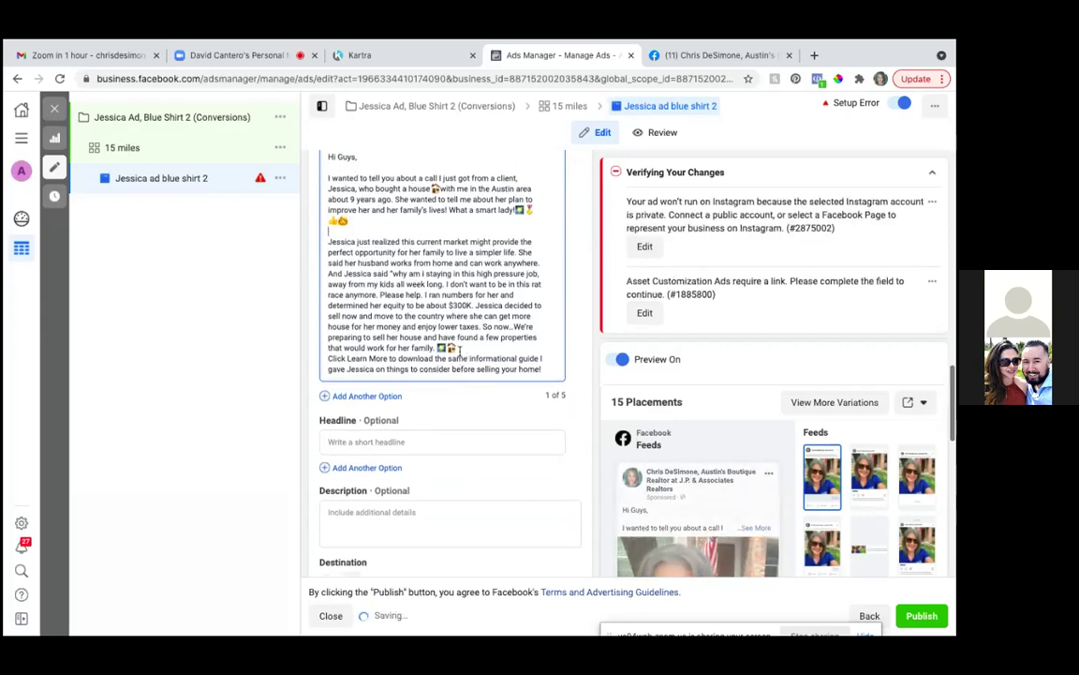
left_click(460, 349)
key("Return")
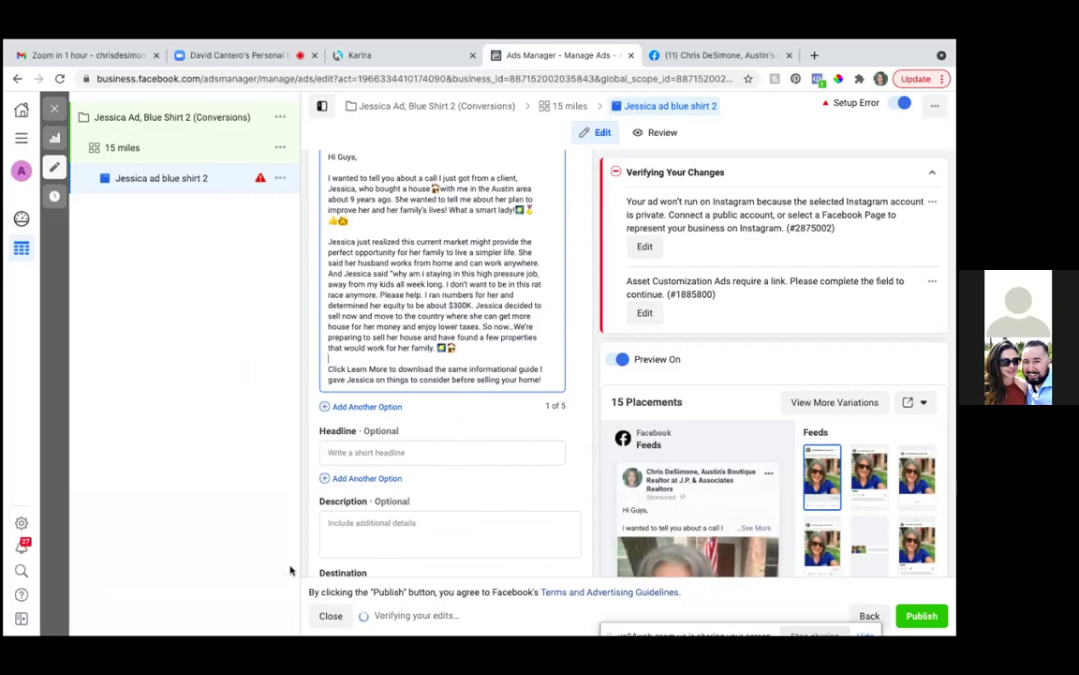
- Delete the closing "Click Learn More" paragraph and its extra blank line from the primary text
scroll(460, 413, "down", 1)
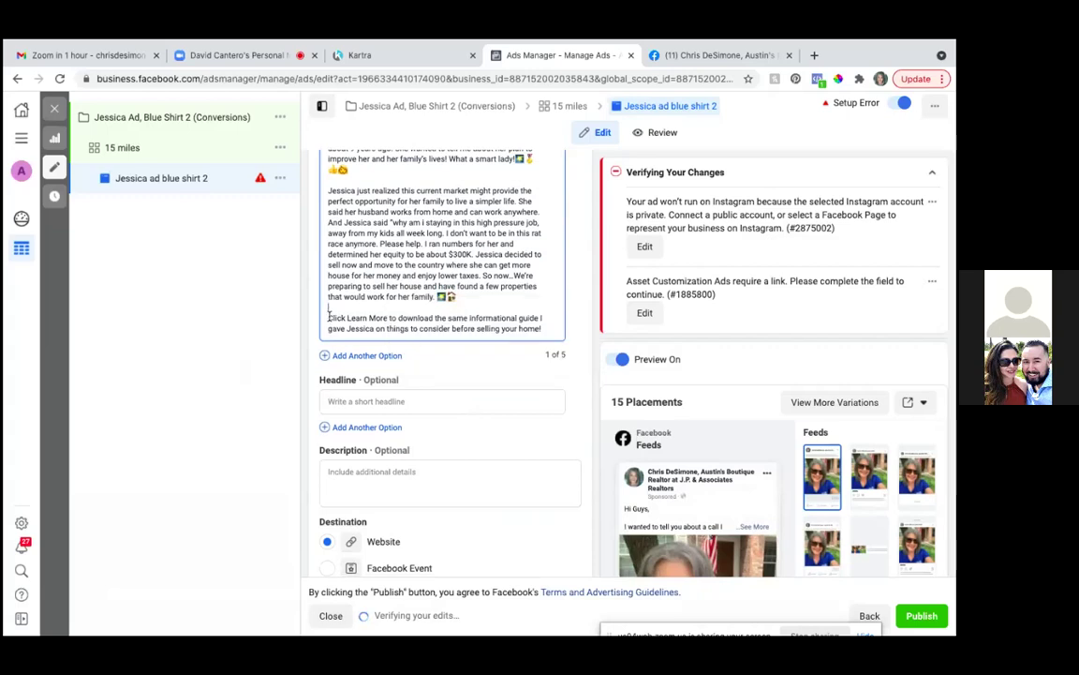
left_click_drag(329, 317, 526, 341)
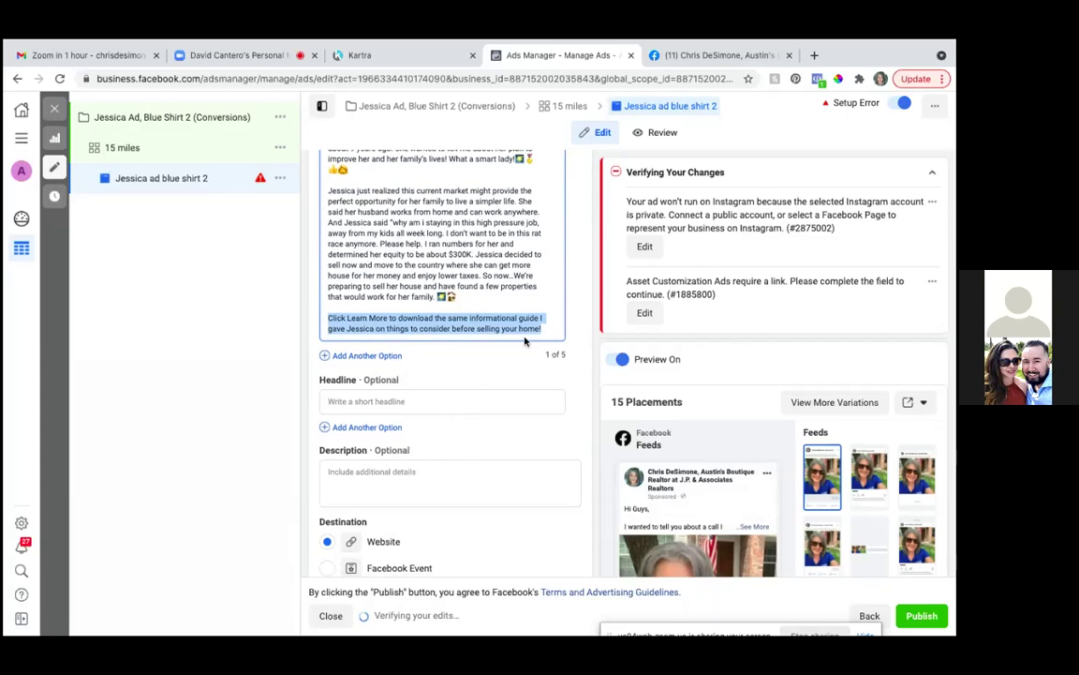
key("BackSpace")
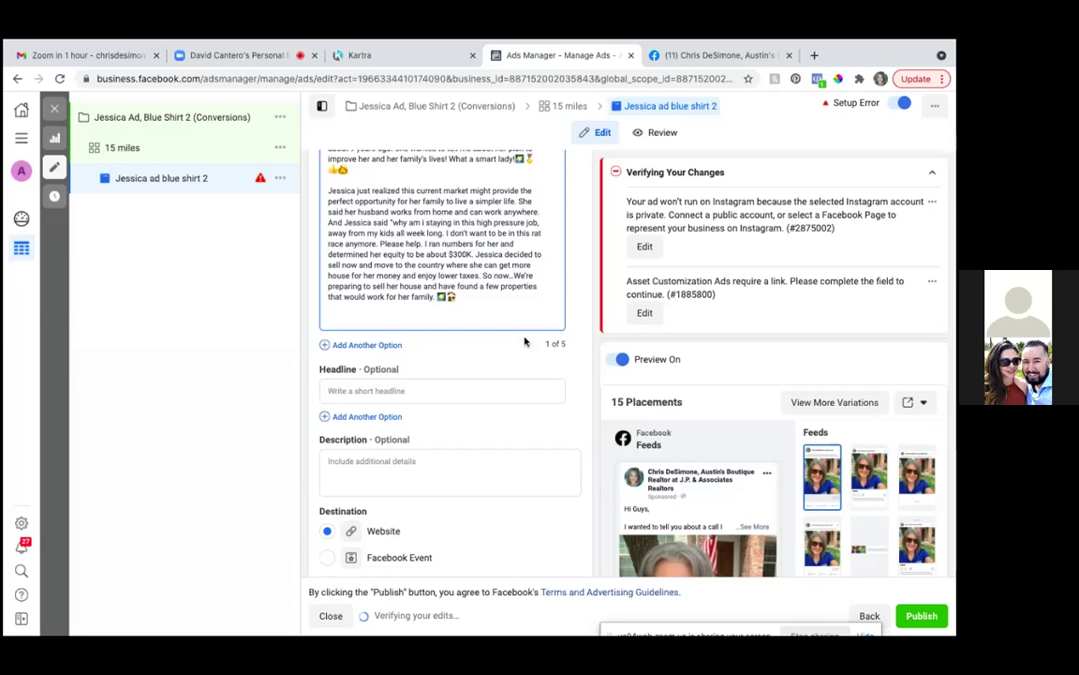
key("BackSpace")
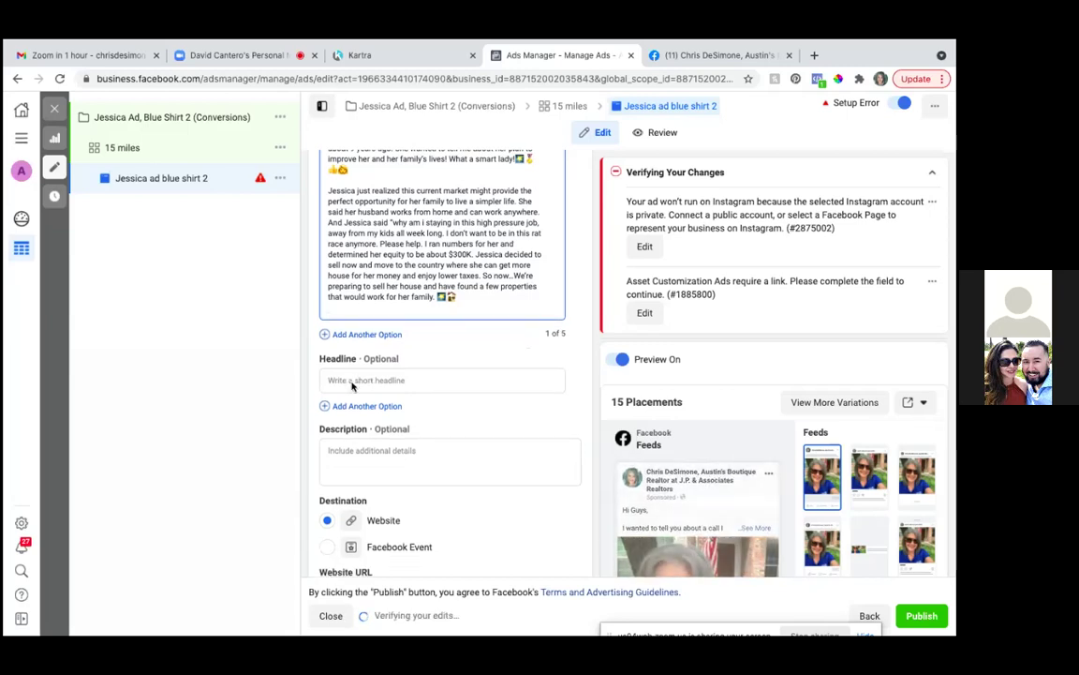
- Paste the client story into the ad headline and remove everything before the closing "Click Learn More to download" sentence
left_click(352, 382)
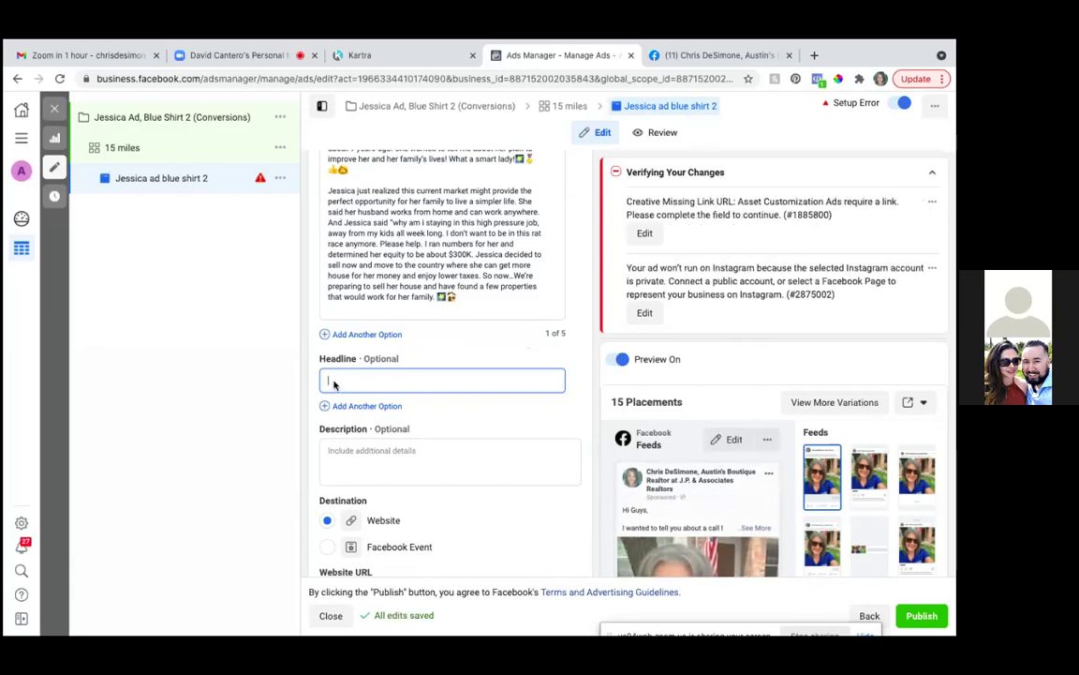
key("ctrl+v")
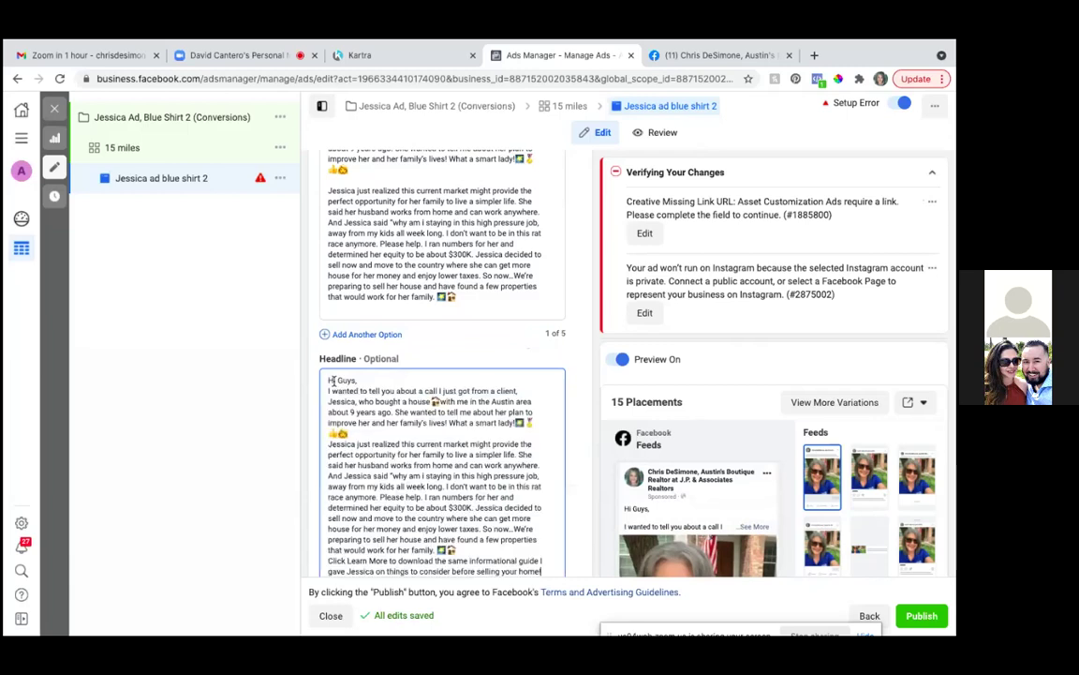
scroll(459, 540, "down", 3)
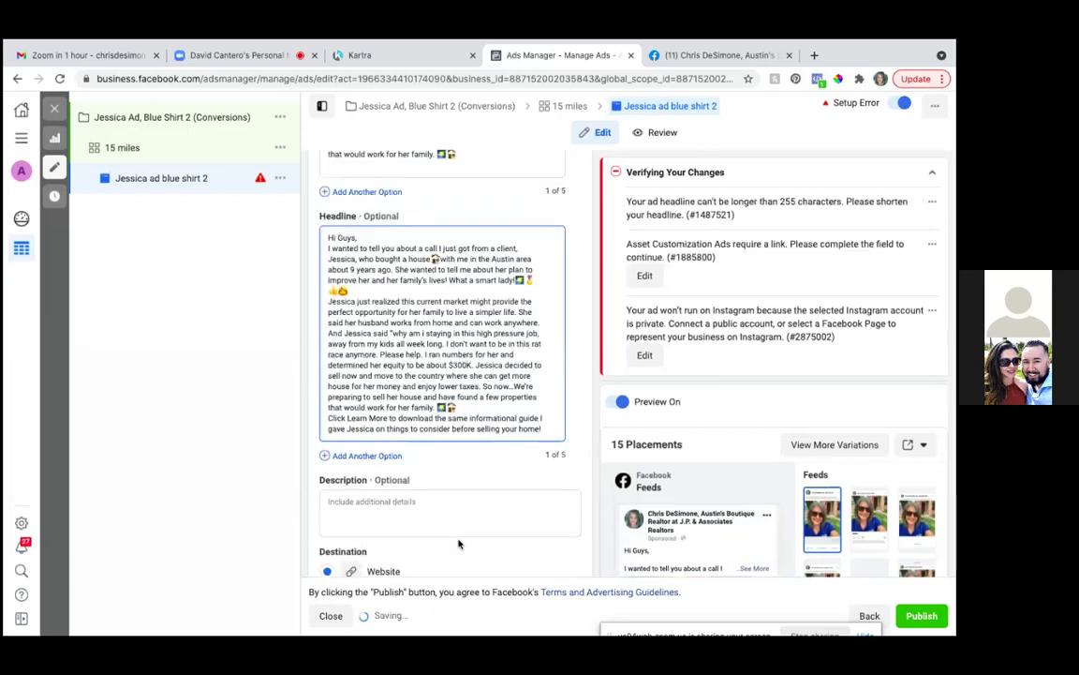
scroll(458, 543, "down", 3)
scroll(455, 468, "up", 2)
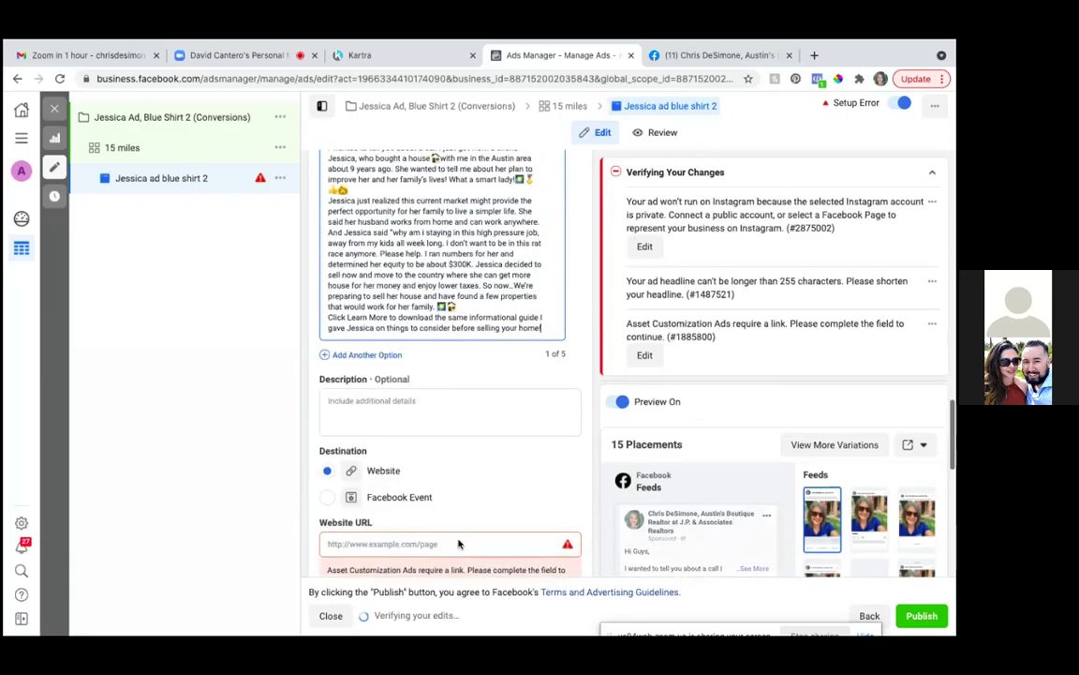
left_click(458, 307)
key("ctrl+shift+Home")
key("BackSpace")
key("Delete")
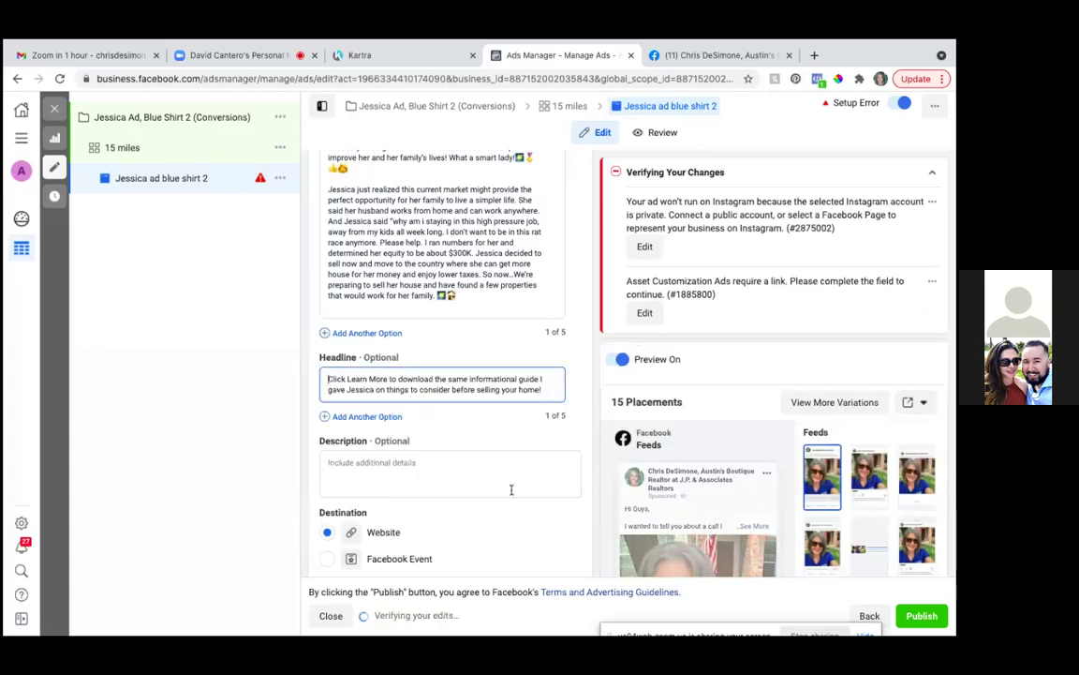
scroll(511, 489, "down", 1)
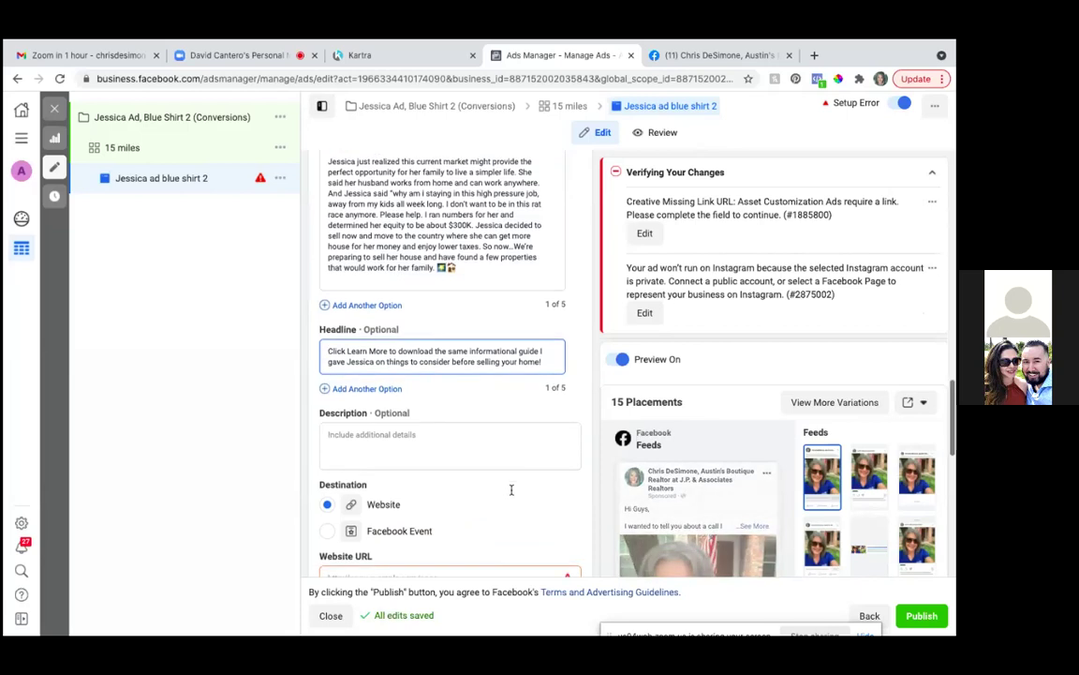
scroll(512, 491, "down", 1)
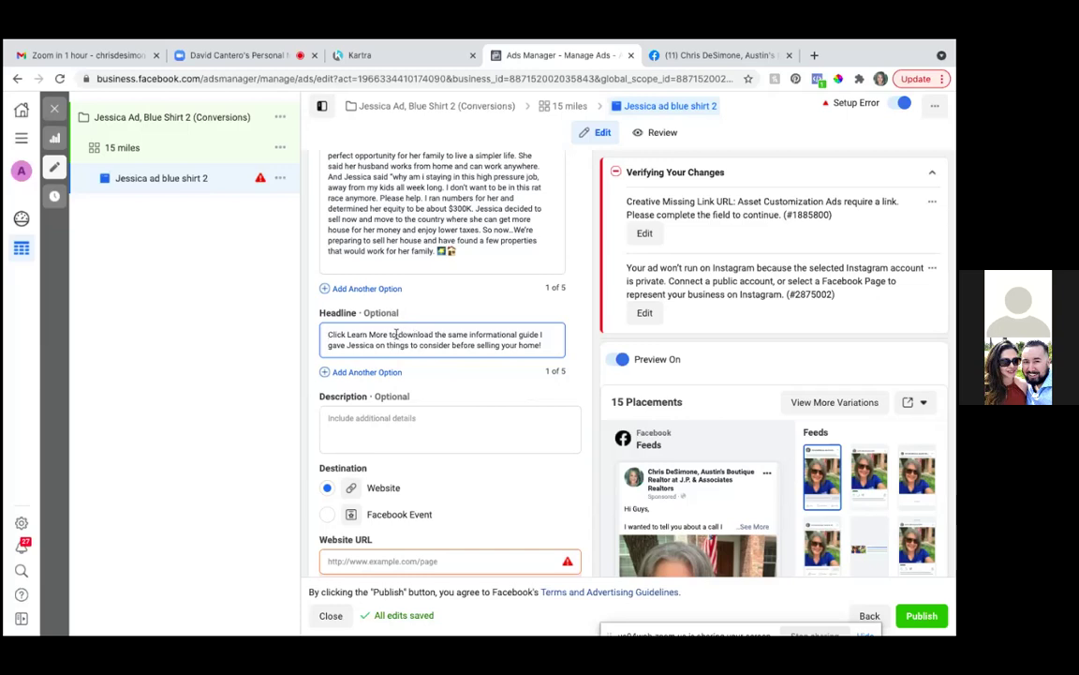
- Remove "Click Learn More to" from the headline and capitalise its first word as "Download"
left_click_drag(399, 335, 322, 335)
key("BackSpace")
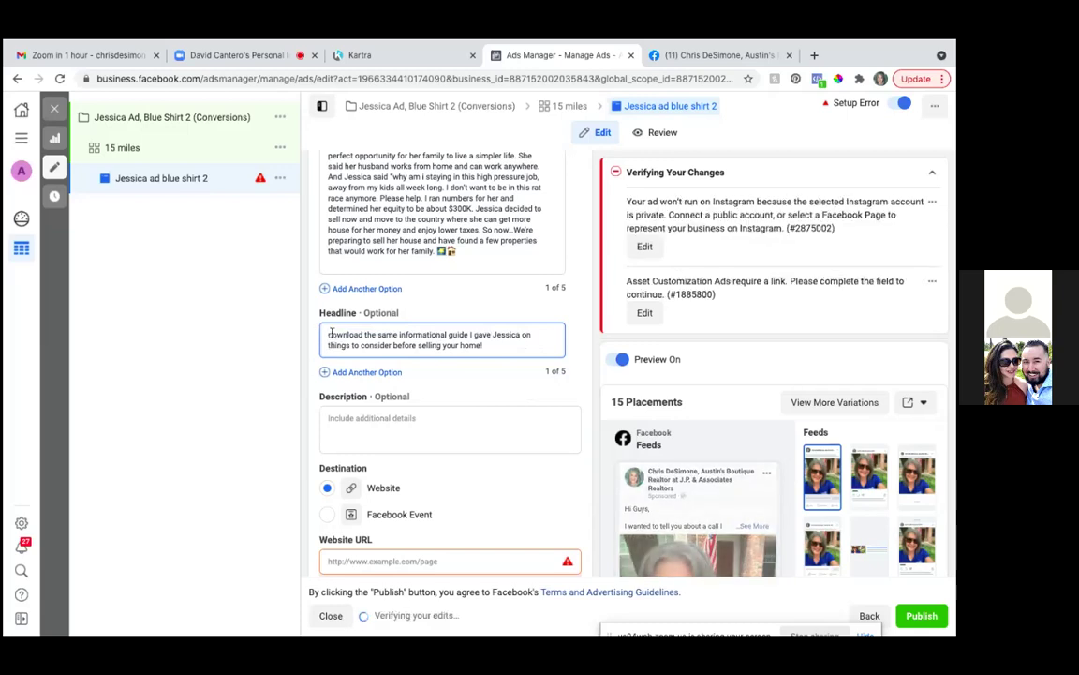
key("Delete")
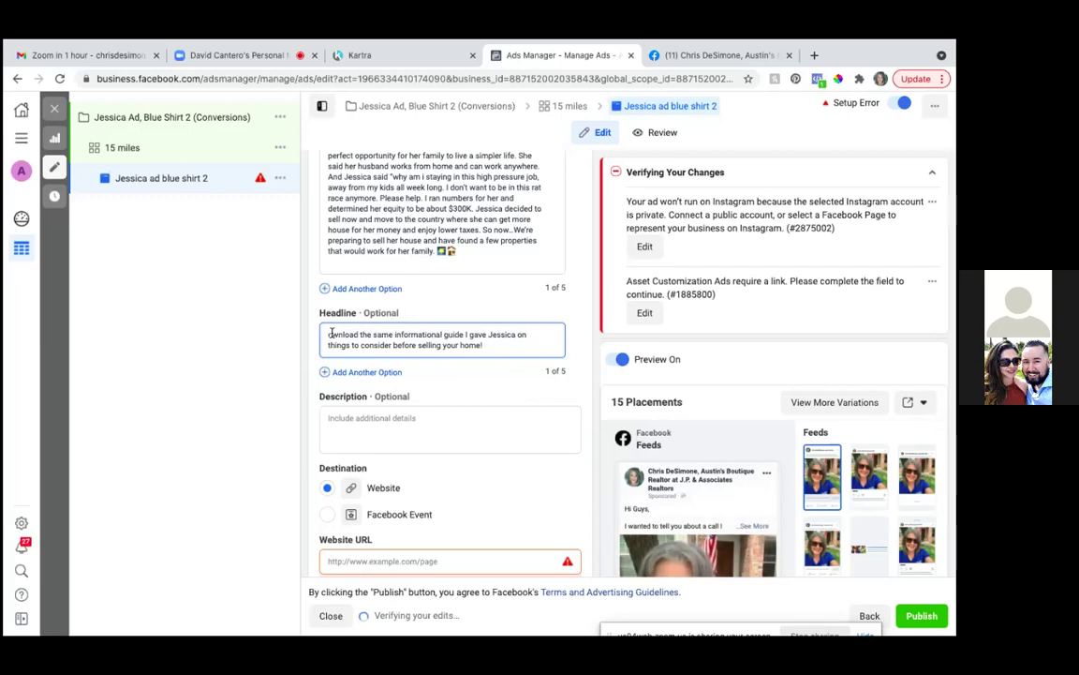
type("D")
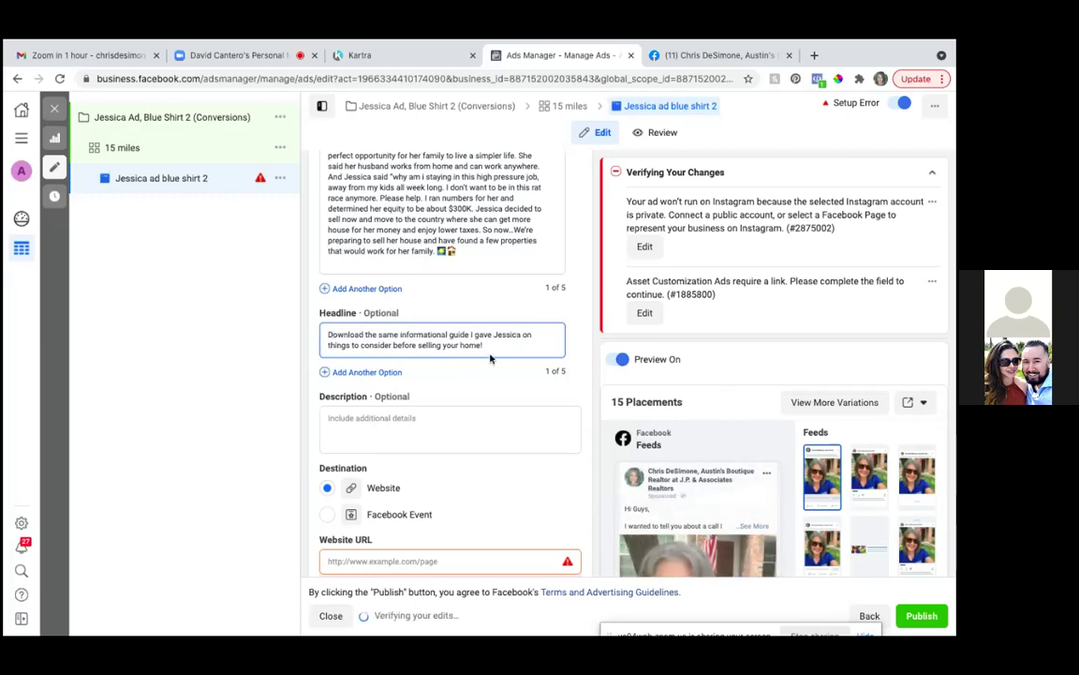
scroll(490, 358, "down", 1)
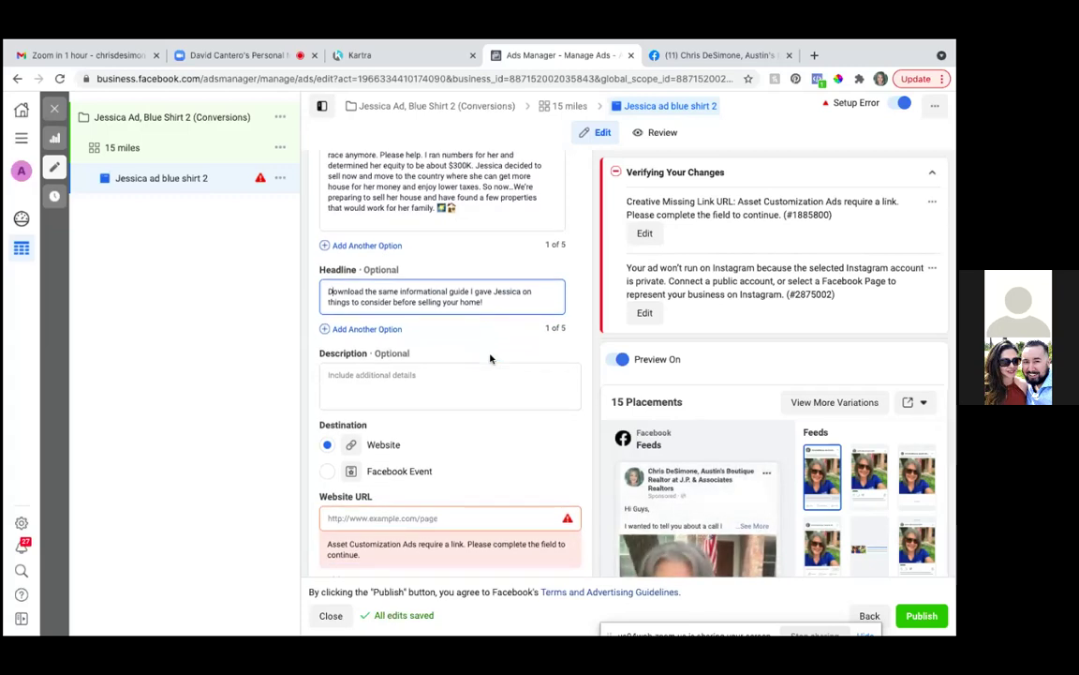
- End the headline with a period after the client's name, deleting "on things to consider before selling your home!"
left_click(521, 294)
type(".")
left_click_drag(481, 302, 326, 301)
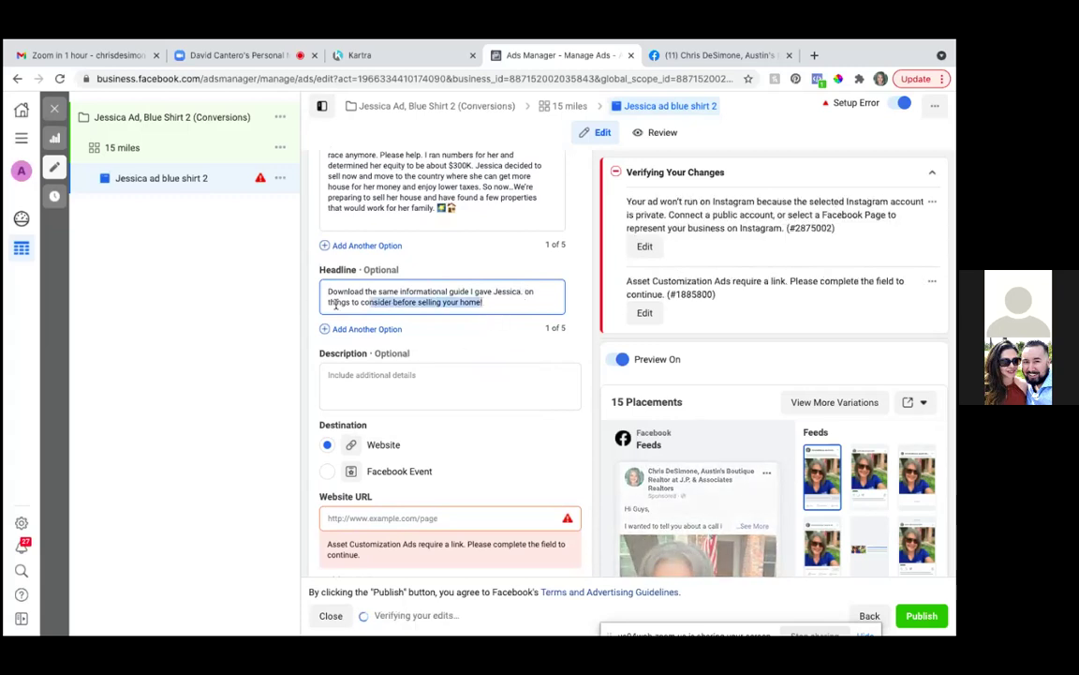
key("BackSpace")
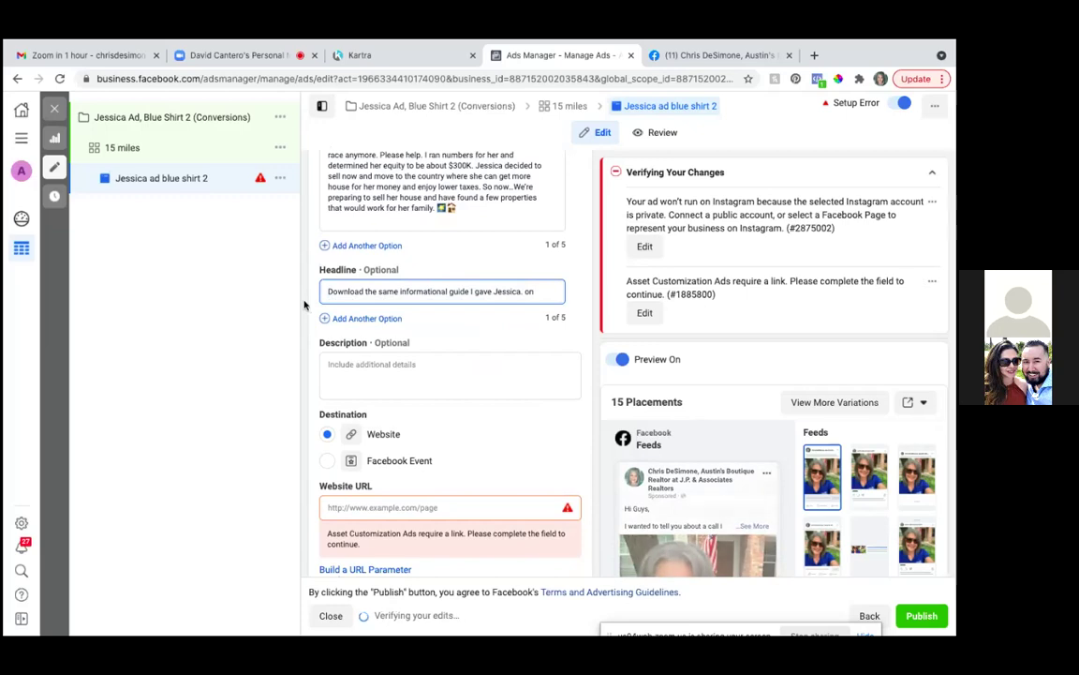
left_click(303, 304)
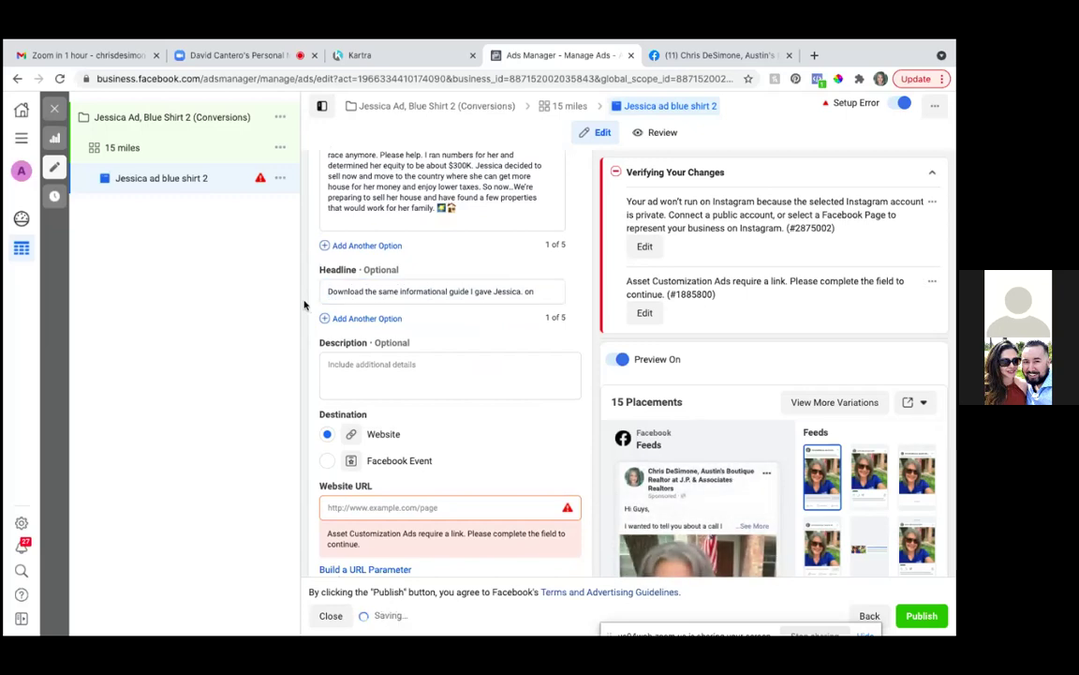
left_click(533, 290)
key("BackSpace")
key("BackSpace")
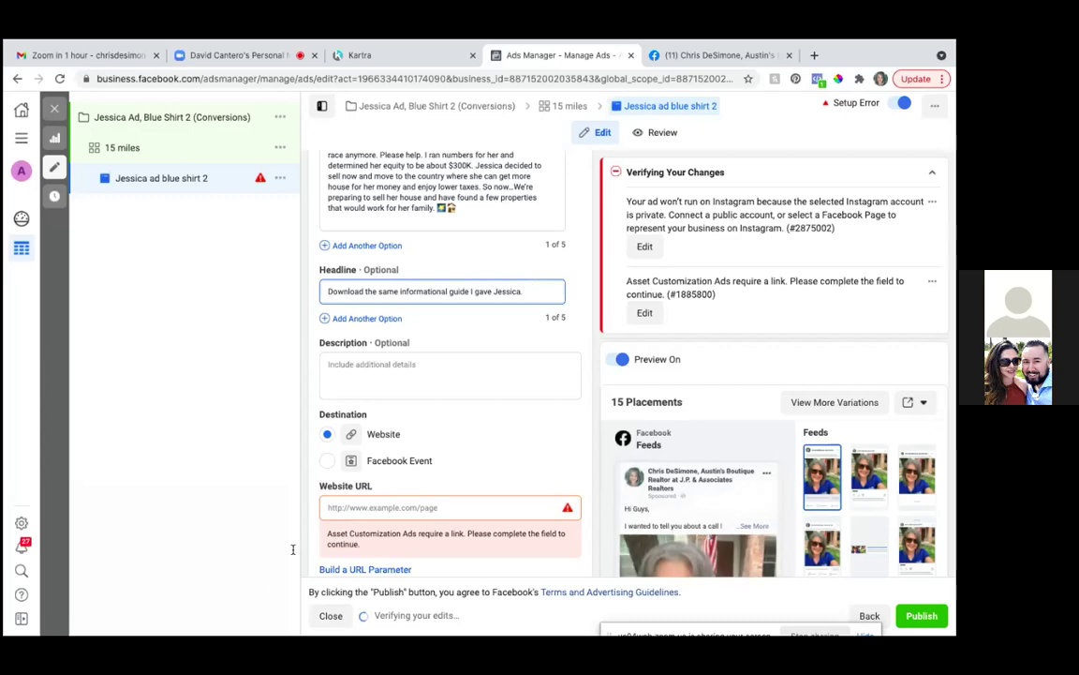
scroll(309, 511, "down", 1)
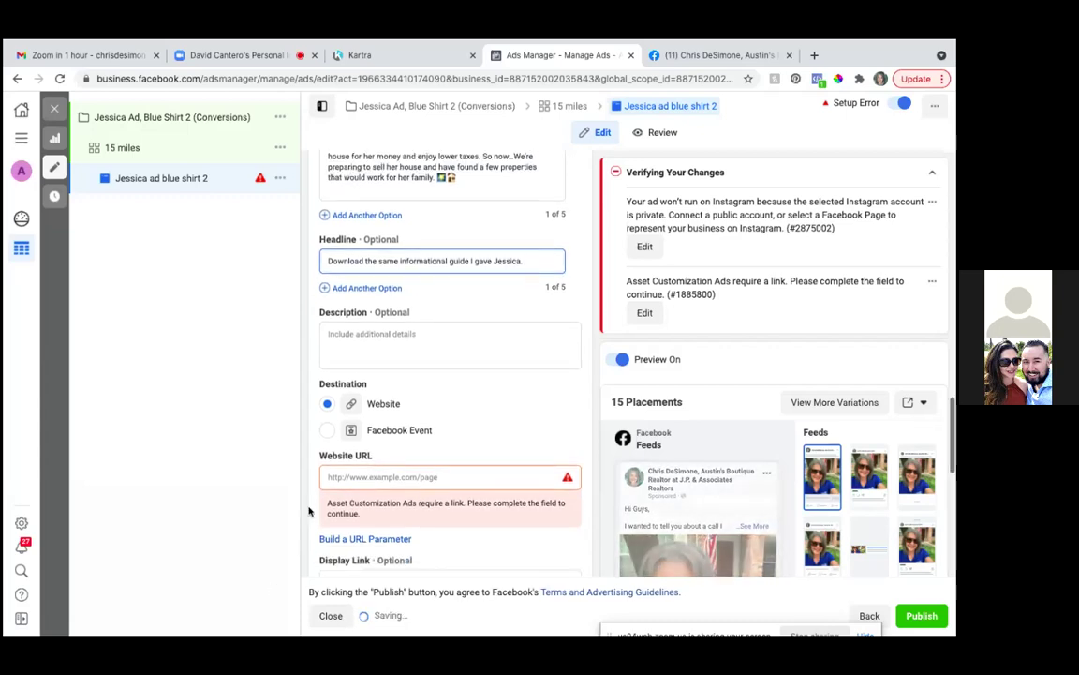
scroll(309, 511, "down", 1)
scroll(309, 511, "down", 1)
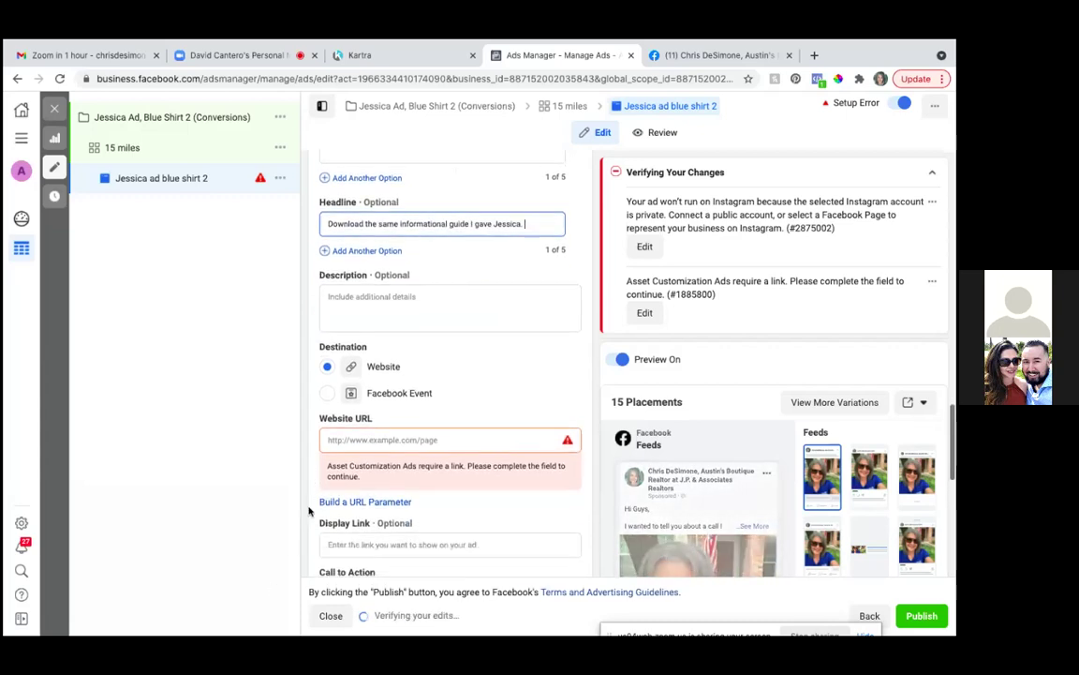
scroll(309, 511, "down", 1)
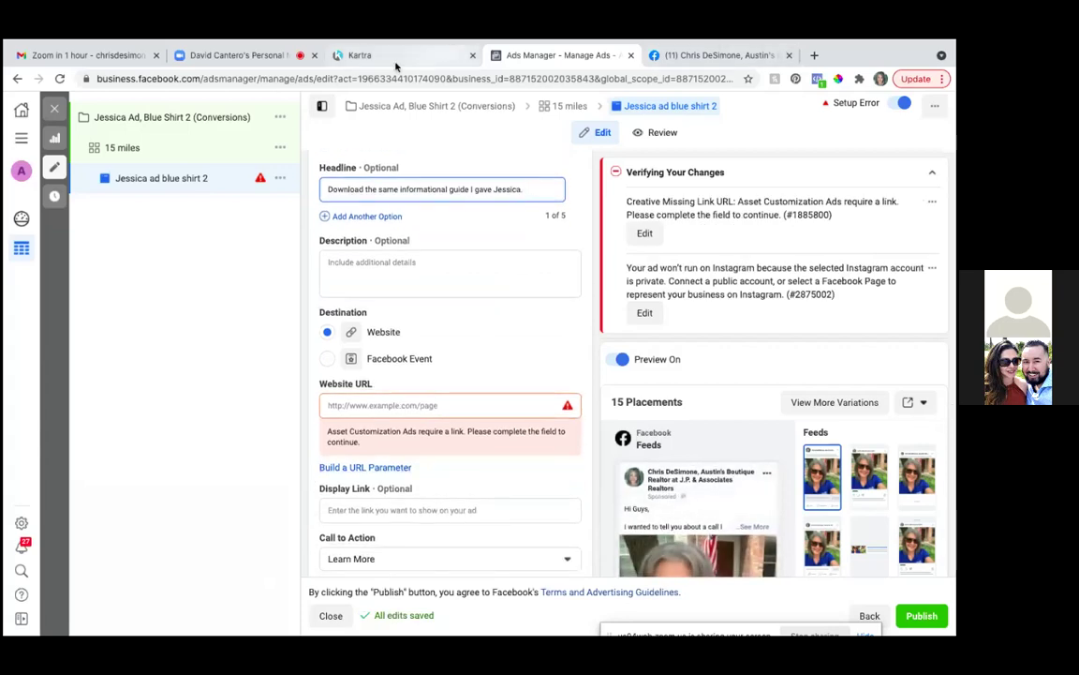
left_click(369, 58)
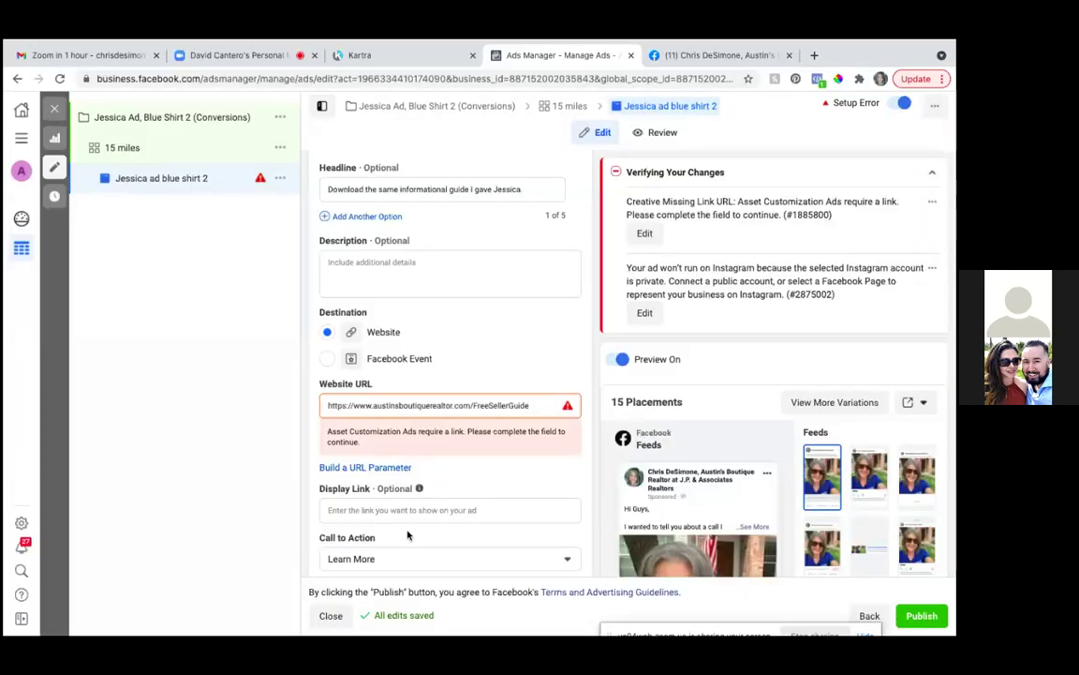
scroll(432, 516, "down", 2)
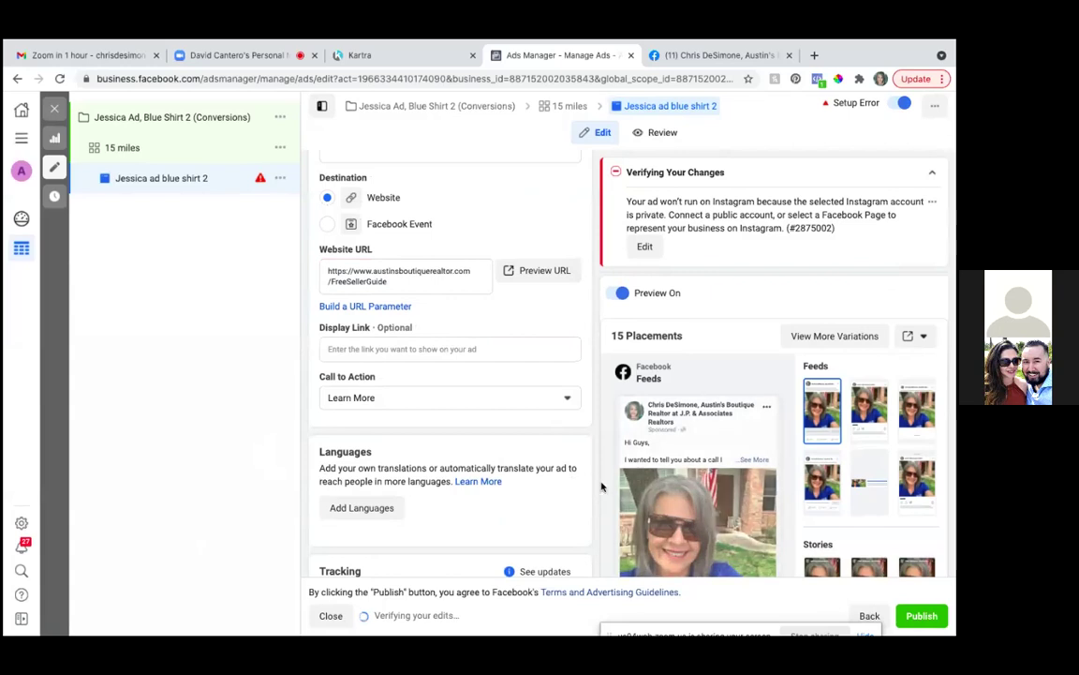
scroll(592, 487, "down", 4)
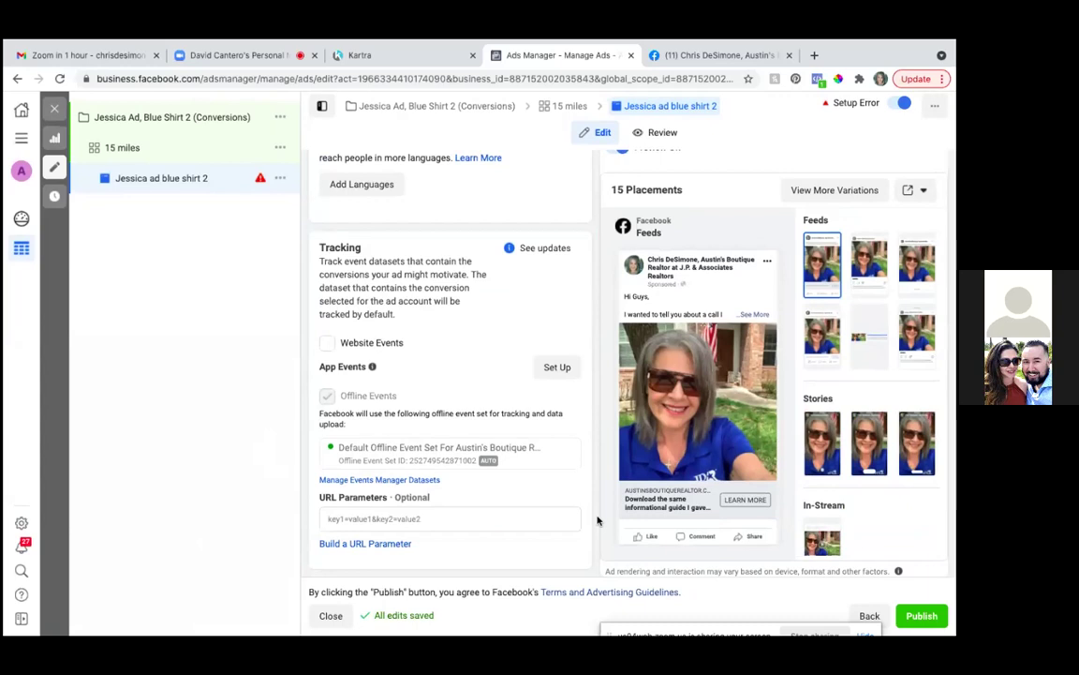
left_click(327, 344)
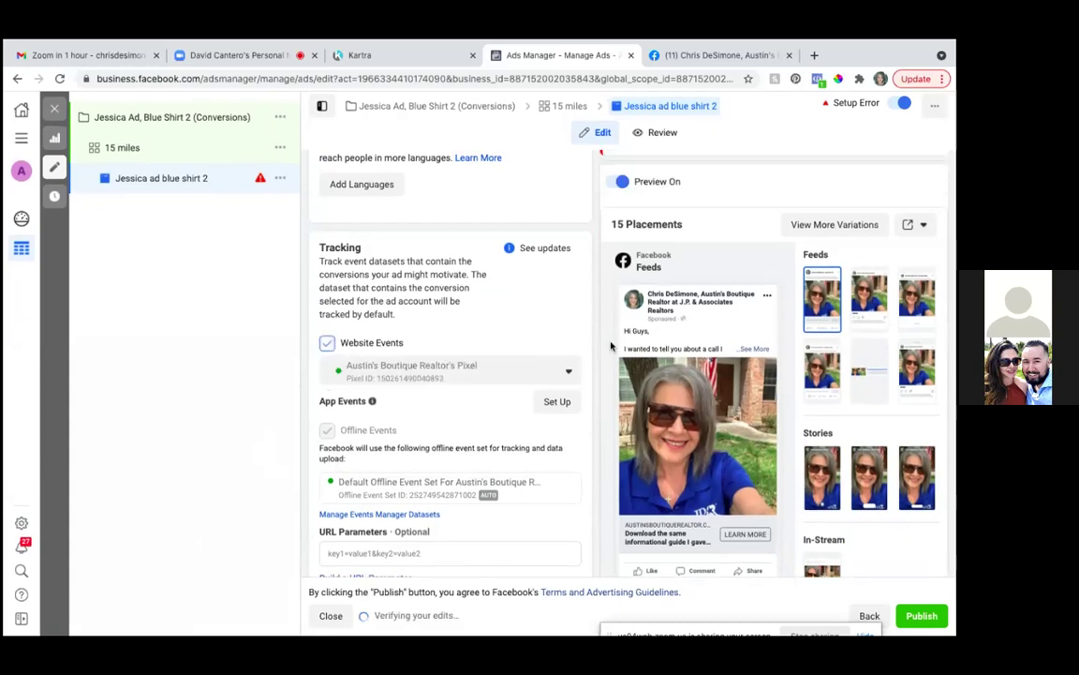
mouse_move(712, 629)
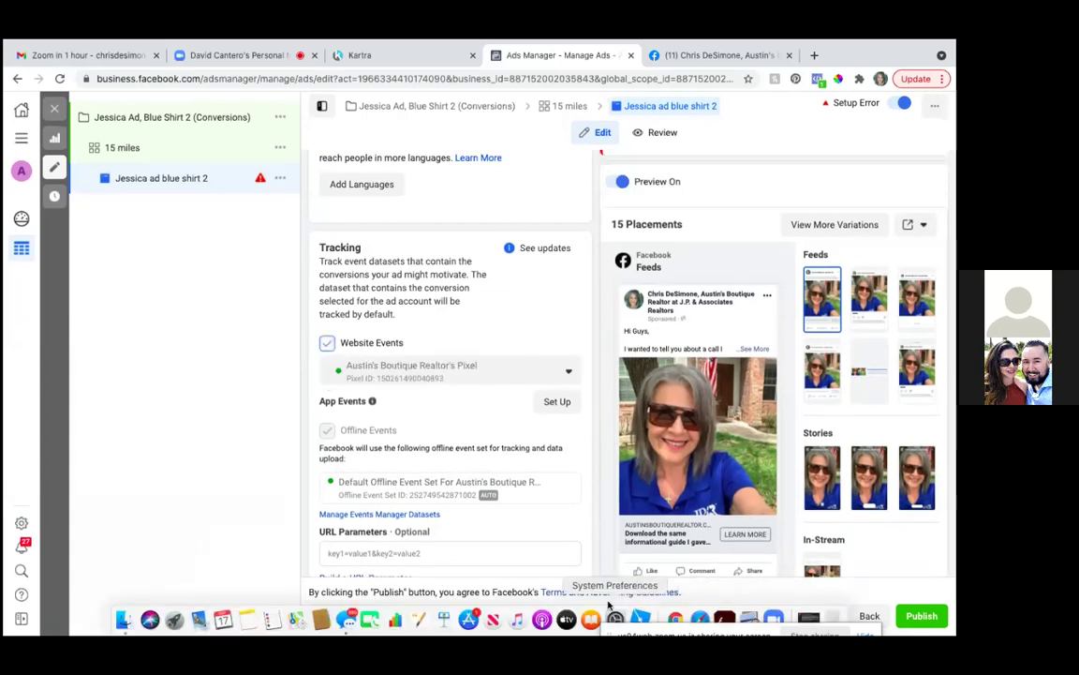
- Publish the campaign with its ad set and ad, and close the ad editor
scroll(604, 567, "down", 1)
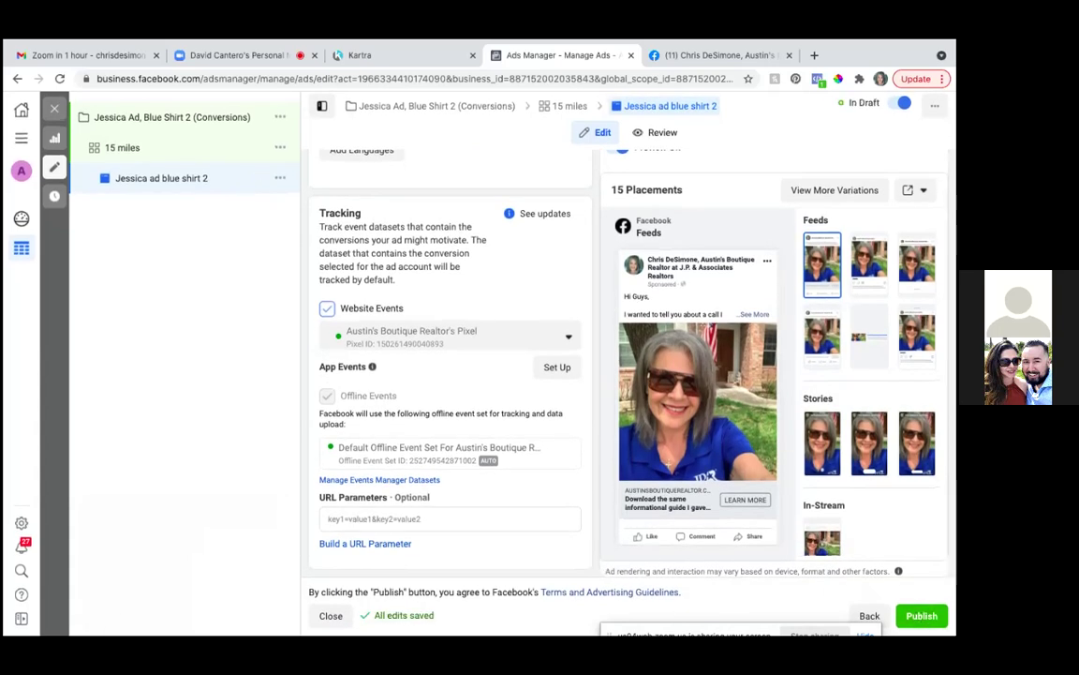
mouse_move(346, 632)
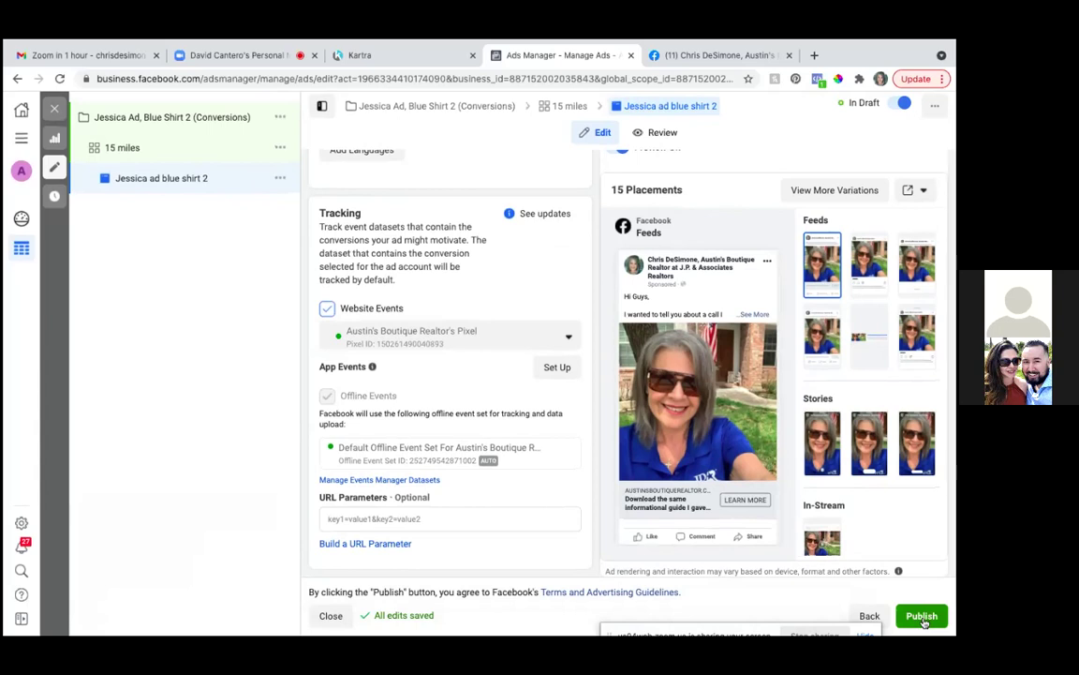
left_click(921, 617)
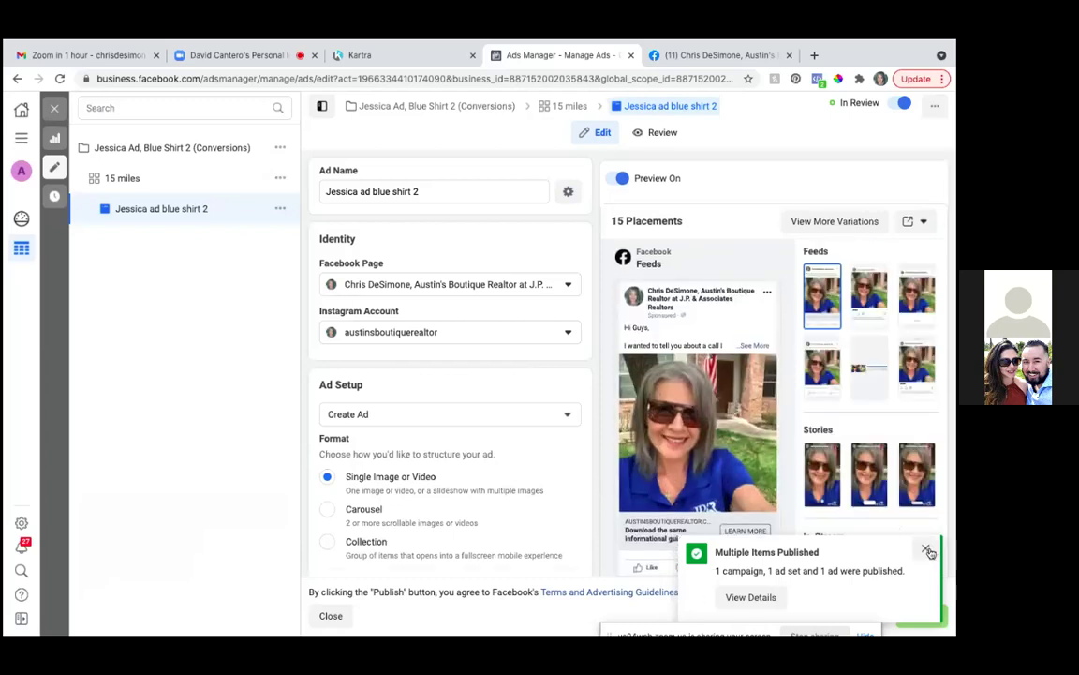
left_click(56, 110)
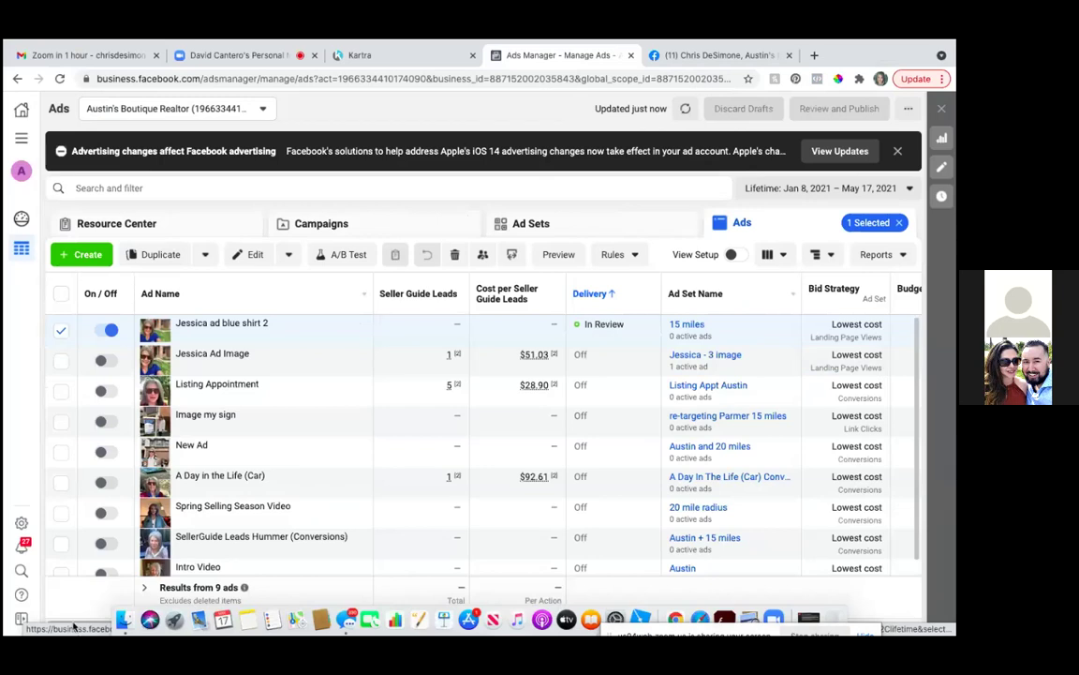
- Create a new campaign with the Conversions objective
left_click(80, 256)
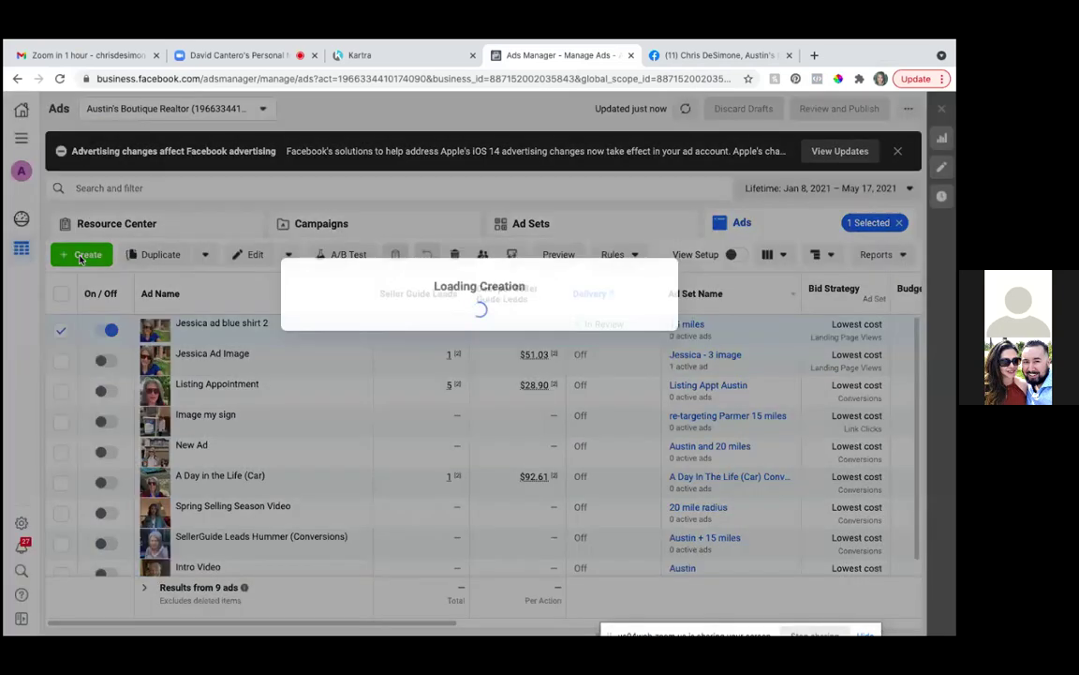
mouse_move(525, 371)
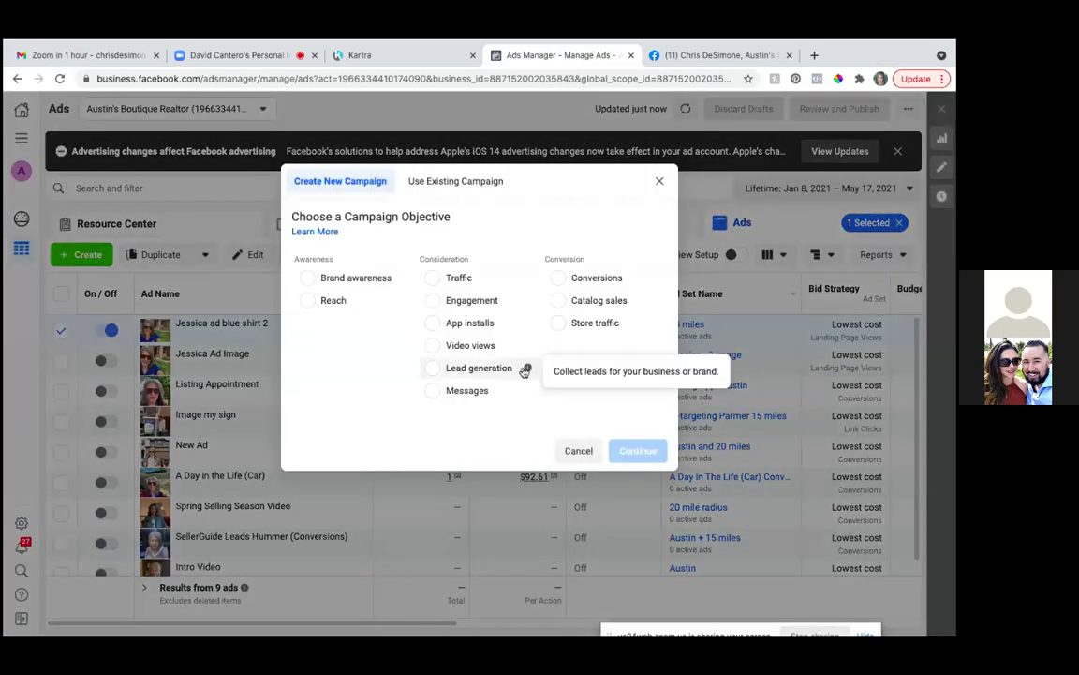
left_click(560, 278)
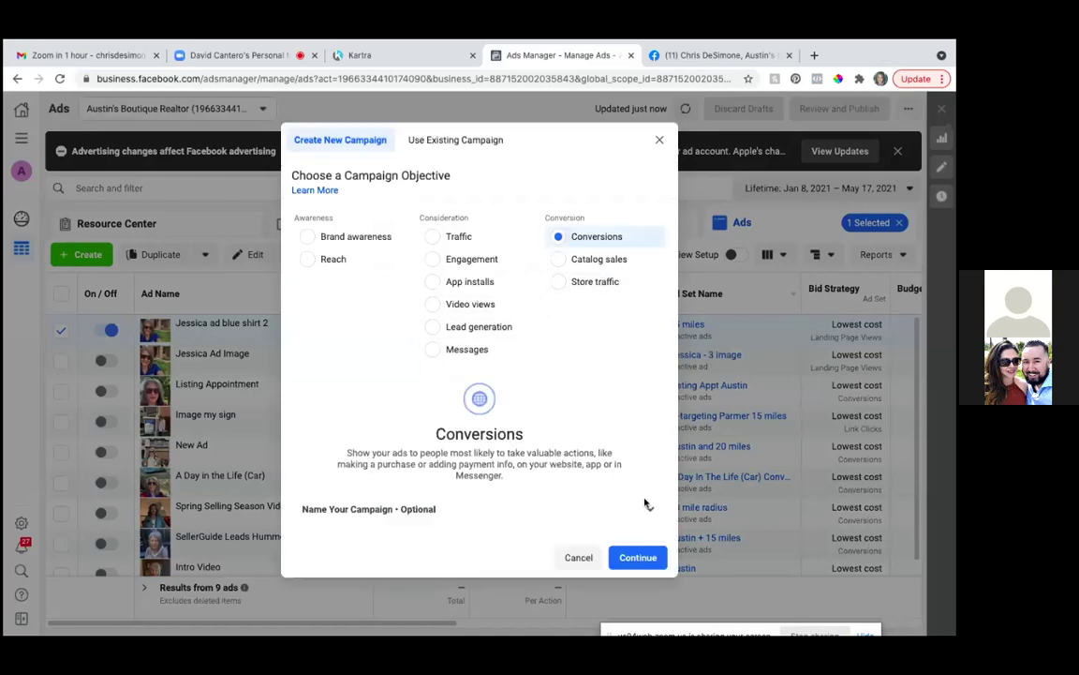
left_click(633, 558)
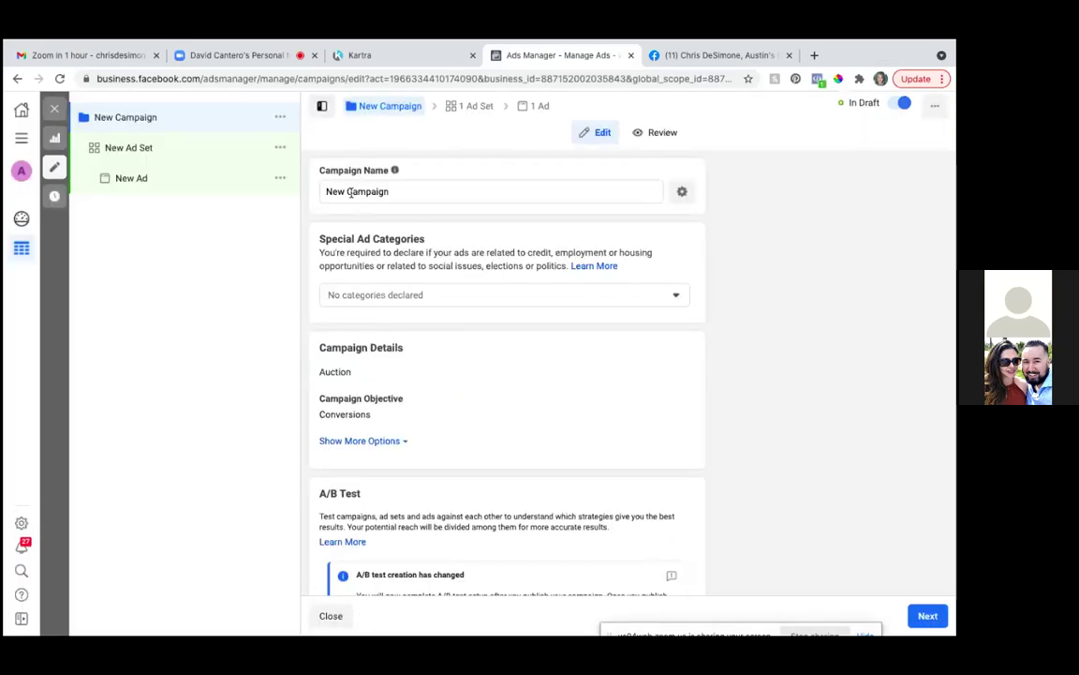
- Select the published campaign's 15 miles ad set and show the ads it contains, leaving the ad unselected
left_click(351, 191)
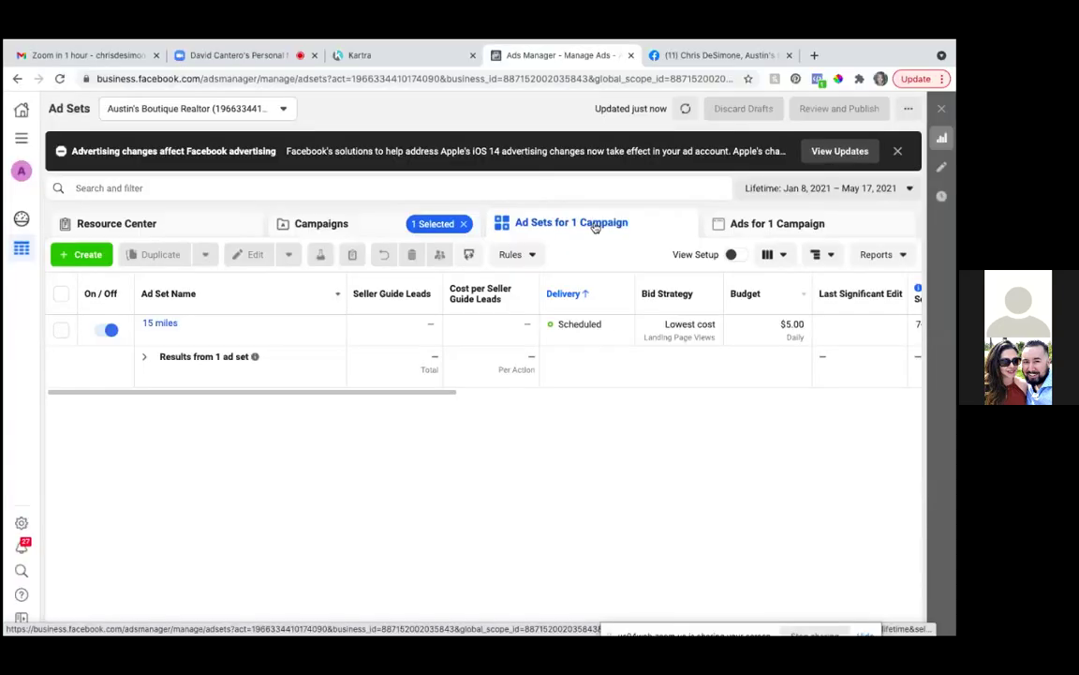
left_click(61, 329)
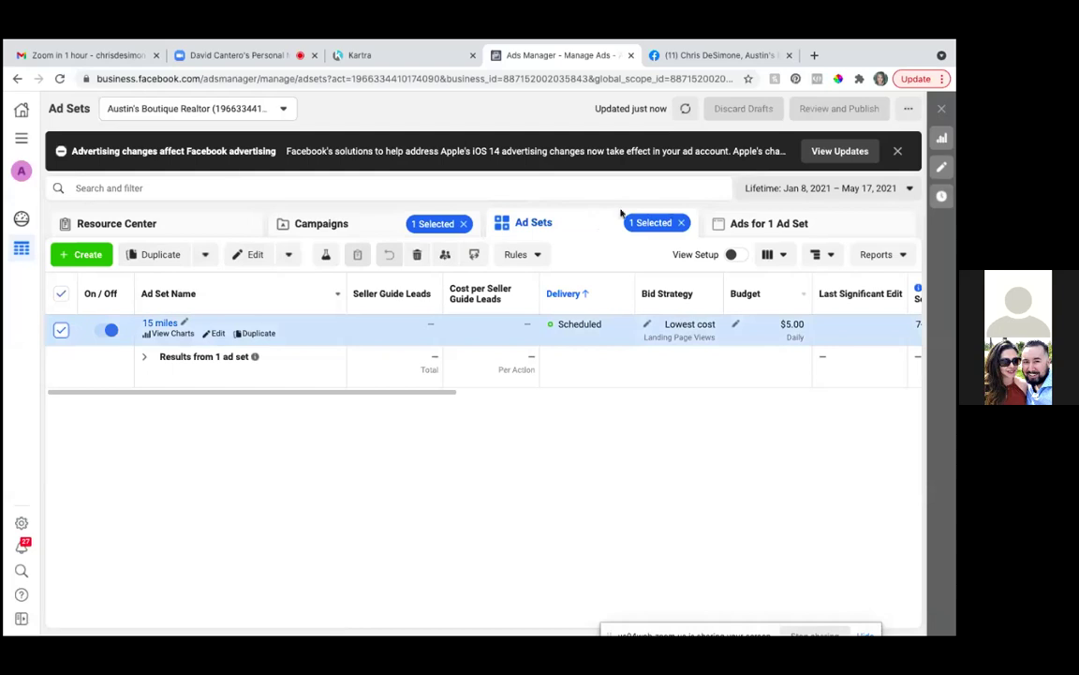
left_click(764, 225)
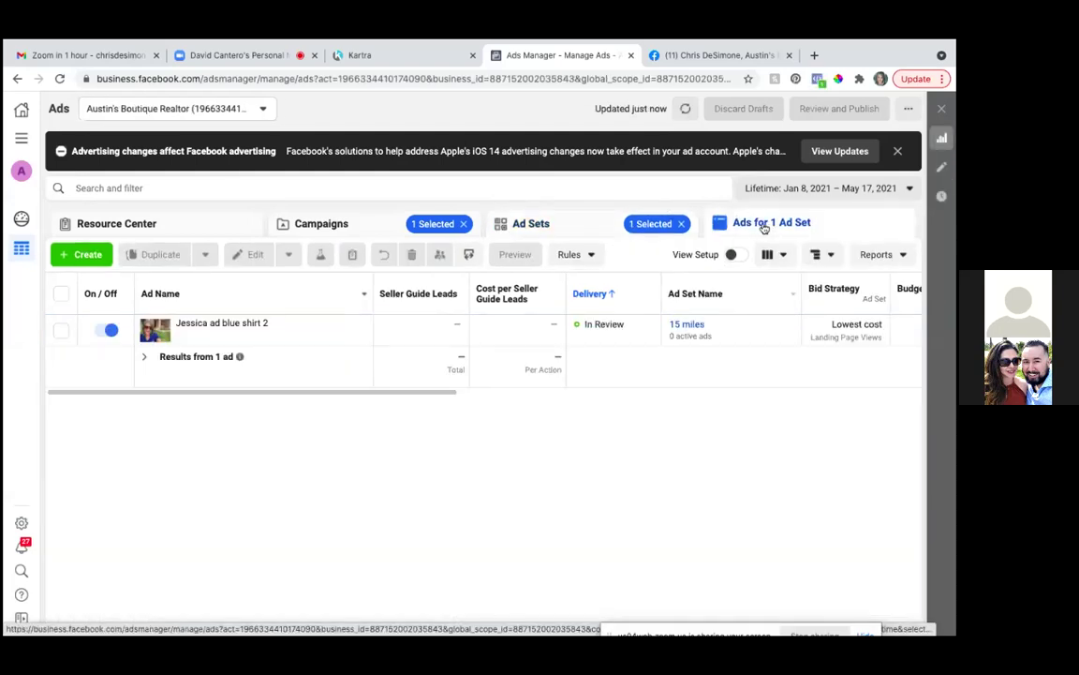
left_click(60, 330)
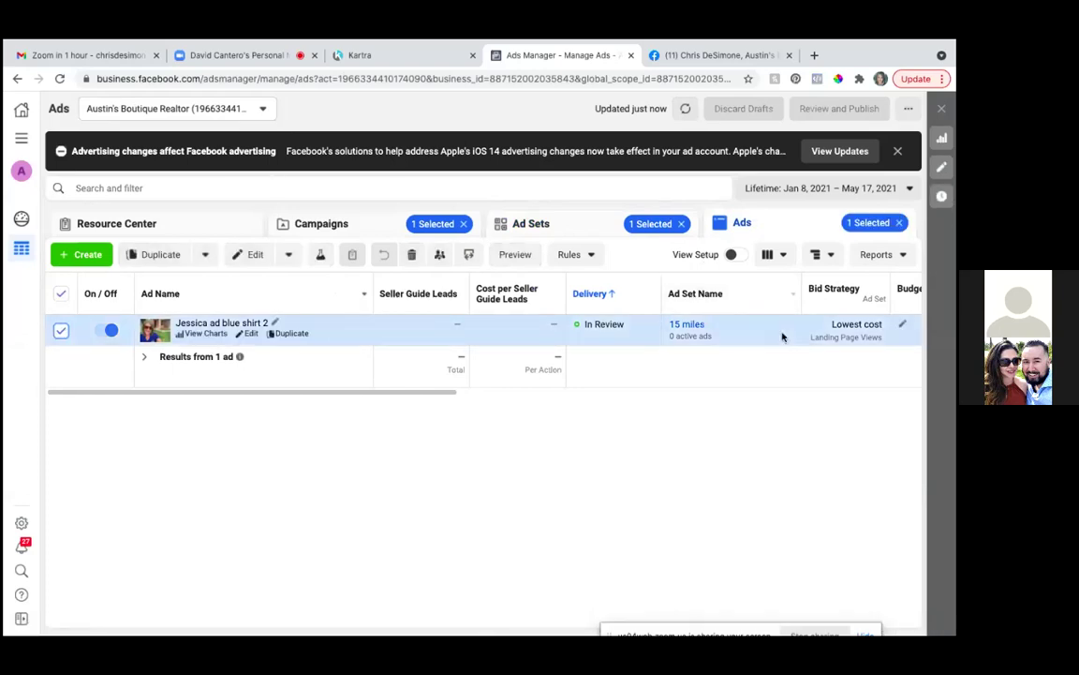
left_click(61, 331)
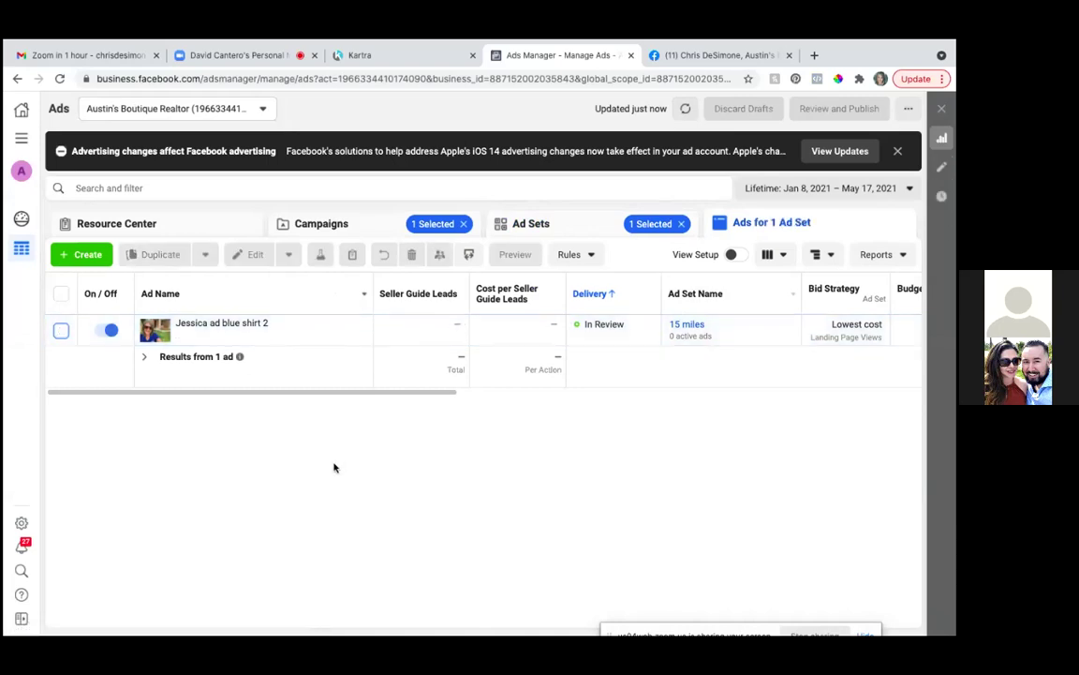
- Create a new ad inside the existing blue-shirt conversions campaign, using its existing 15 miles ad set
left_click(100, 256)
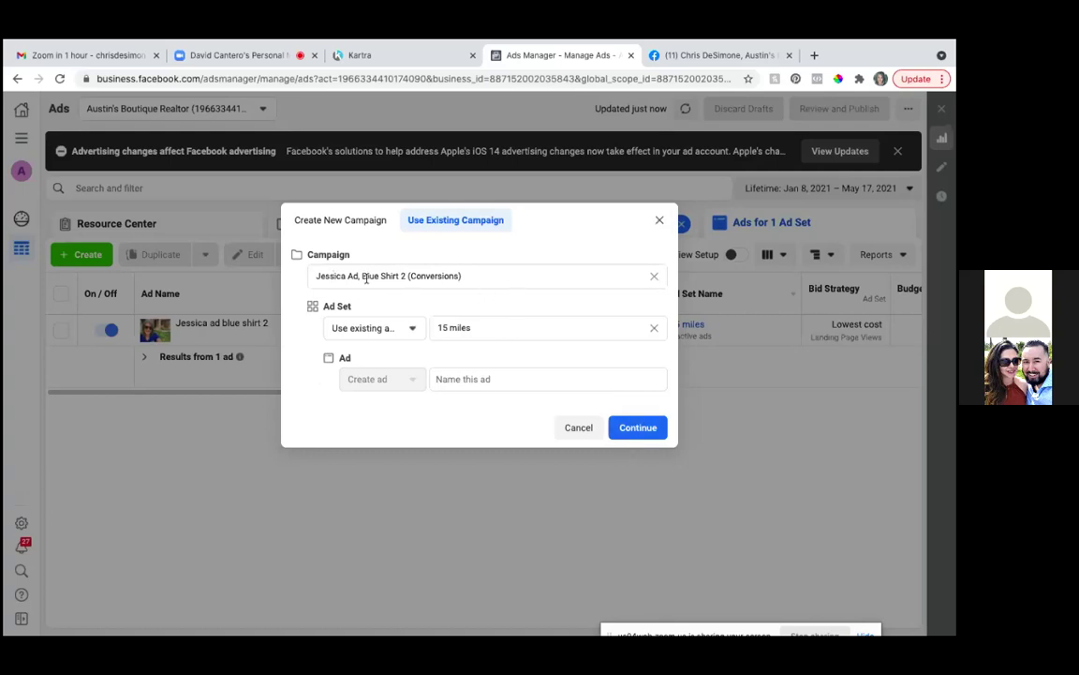
left_click(631, 430)
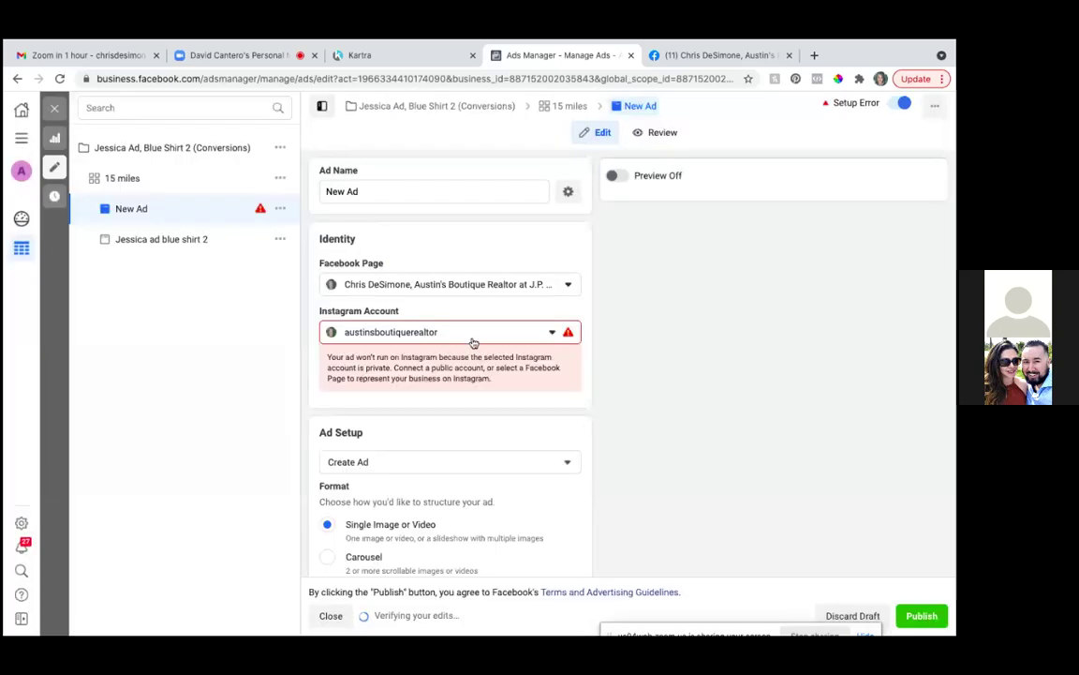
scroll(474, 345, "down", 1)
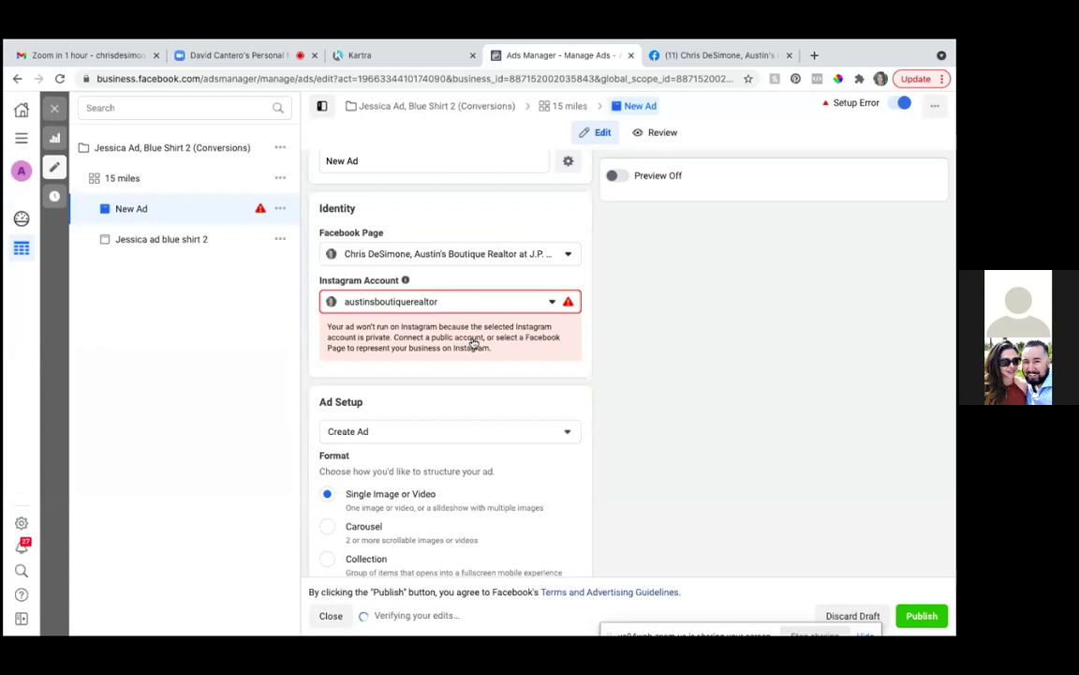
scroll(473, 345, "up", 1)
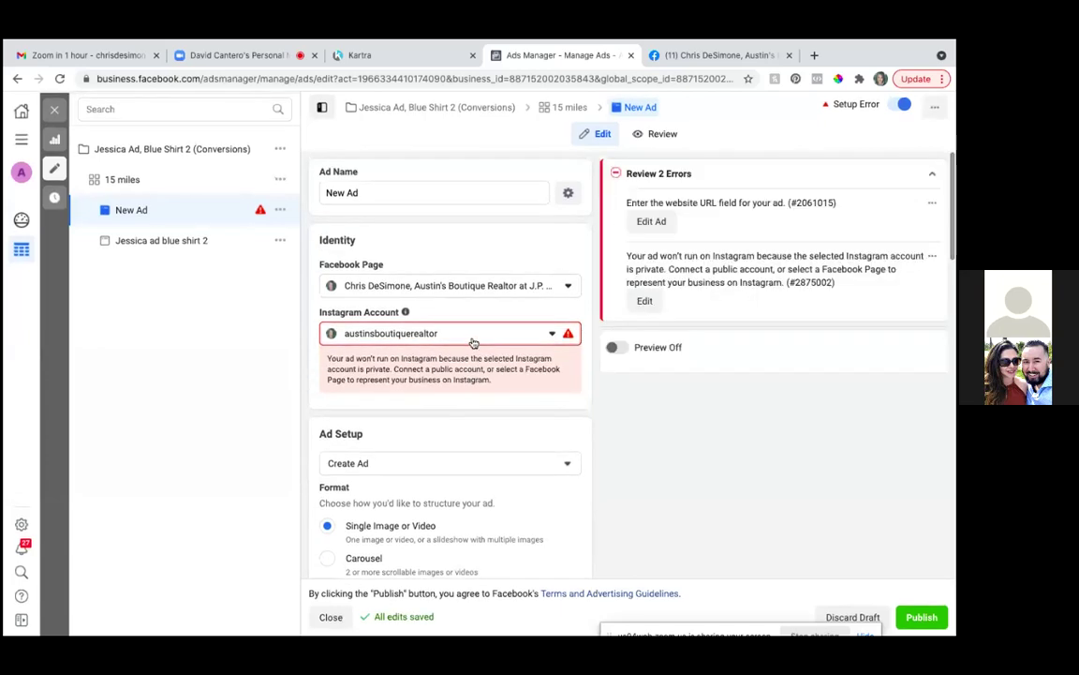
- Rename the new ad as "Offset Pic"
left_click(362, 190)
key("BackSpace")
key("BackSpace")
key("BackSpace")
key("BackSpace")
key("BackSpace")
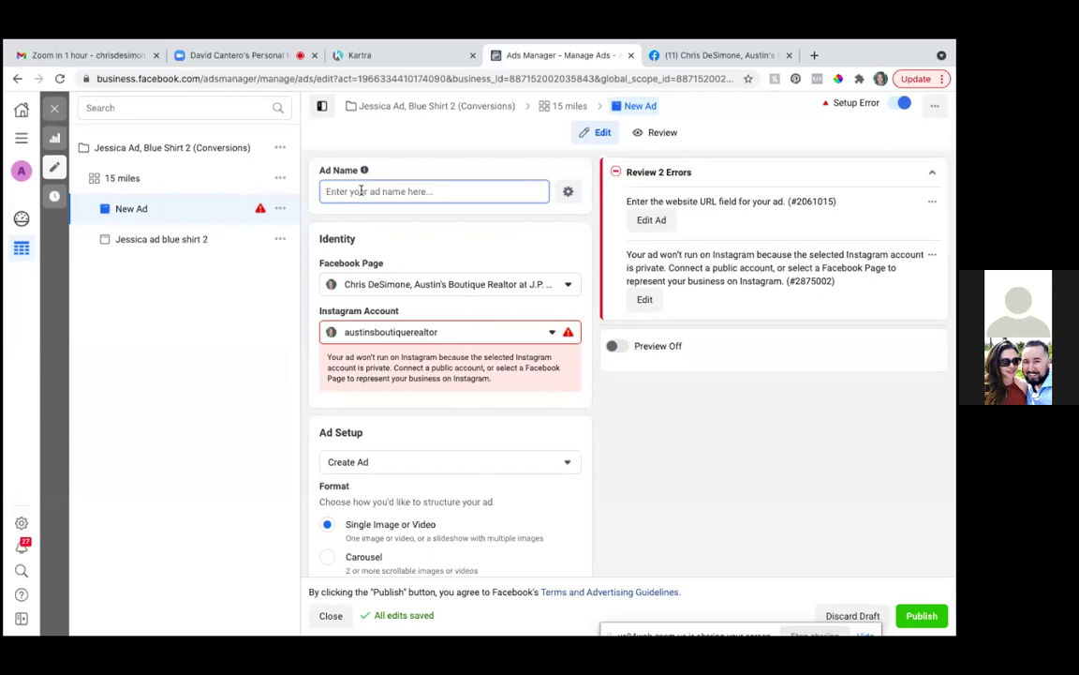
type("off")
double_click(361, 190)
type("set Pic")
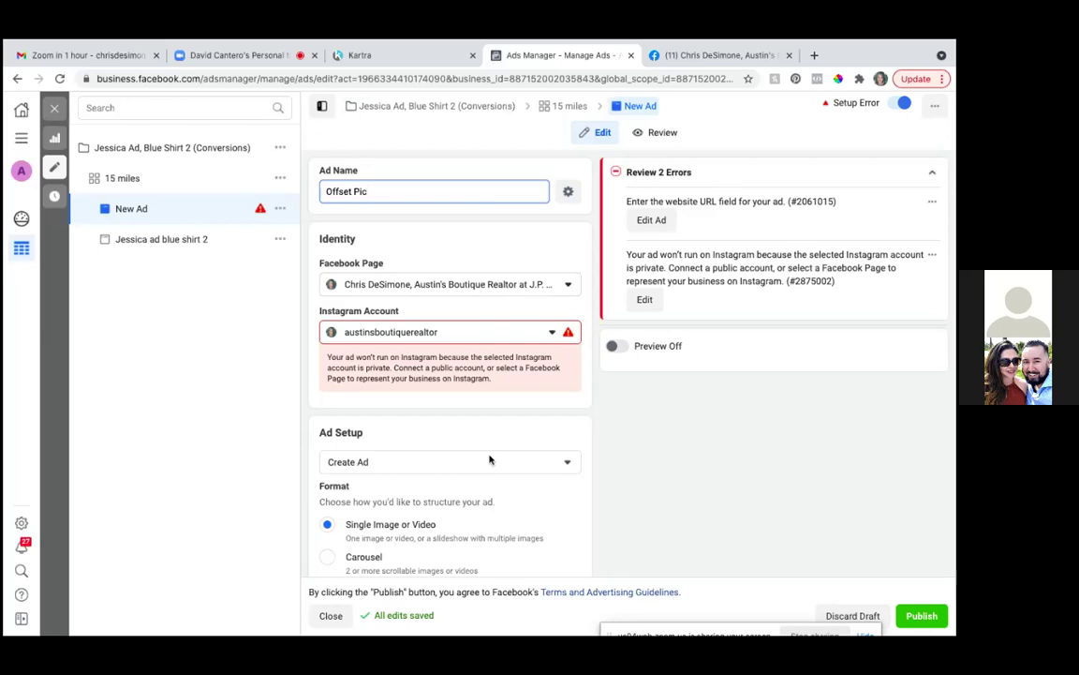
- Add the account image IMG_4058.JPG as the ad's media, accepting the default crops with Enhancements enabled
scroll(489, 459, "down", 1)
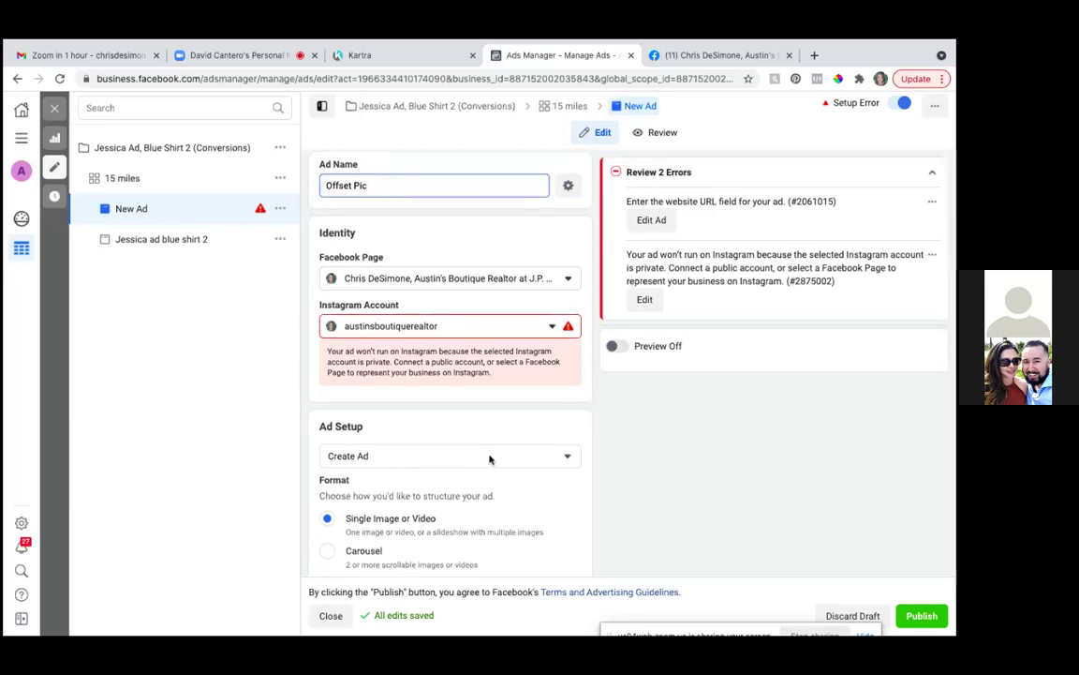
scroll(489, 459, "down", 5)
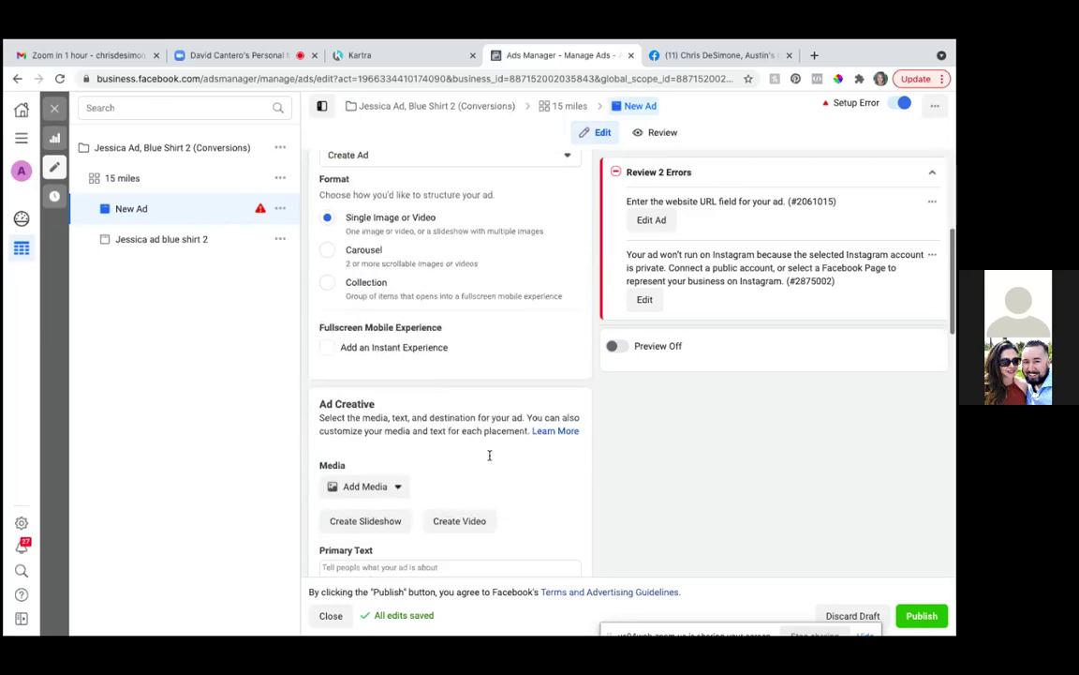
scroll(489, 455, "down", 2)
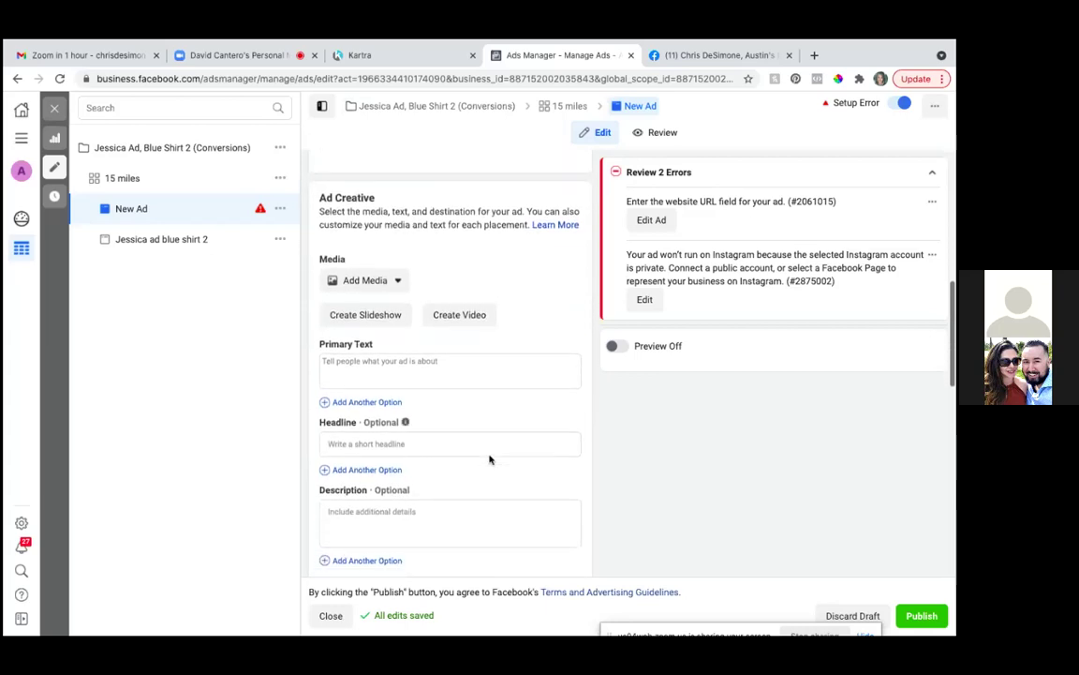
left_click(399, 282)
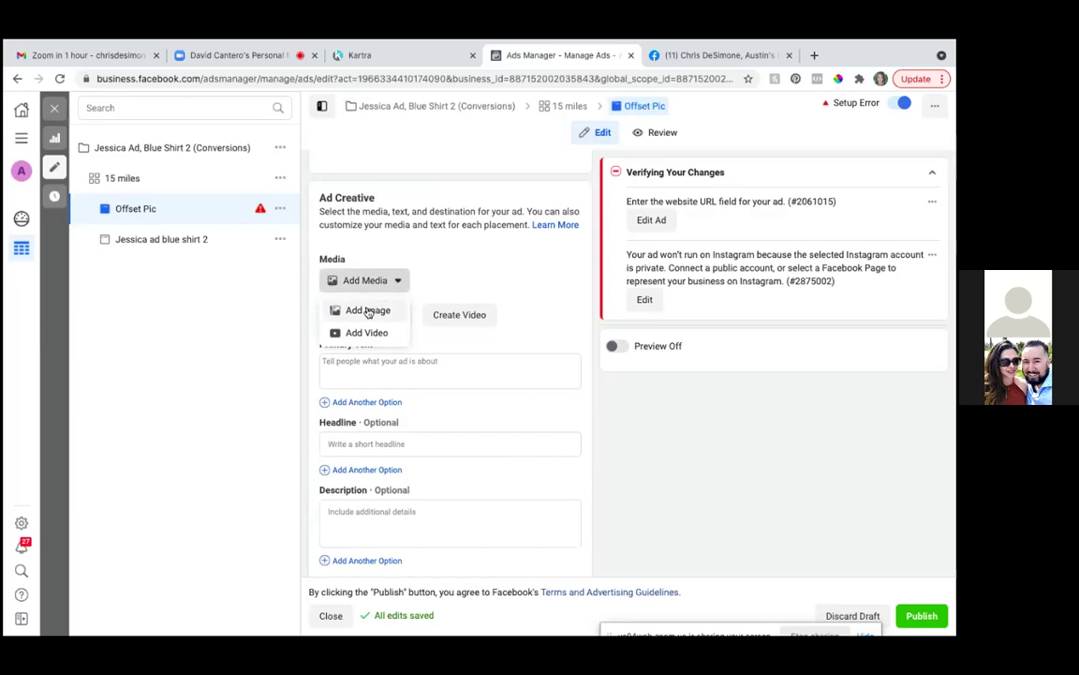
left_click(367, 312)
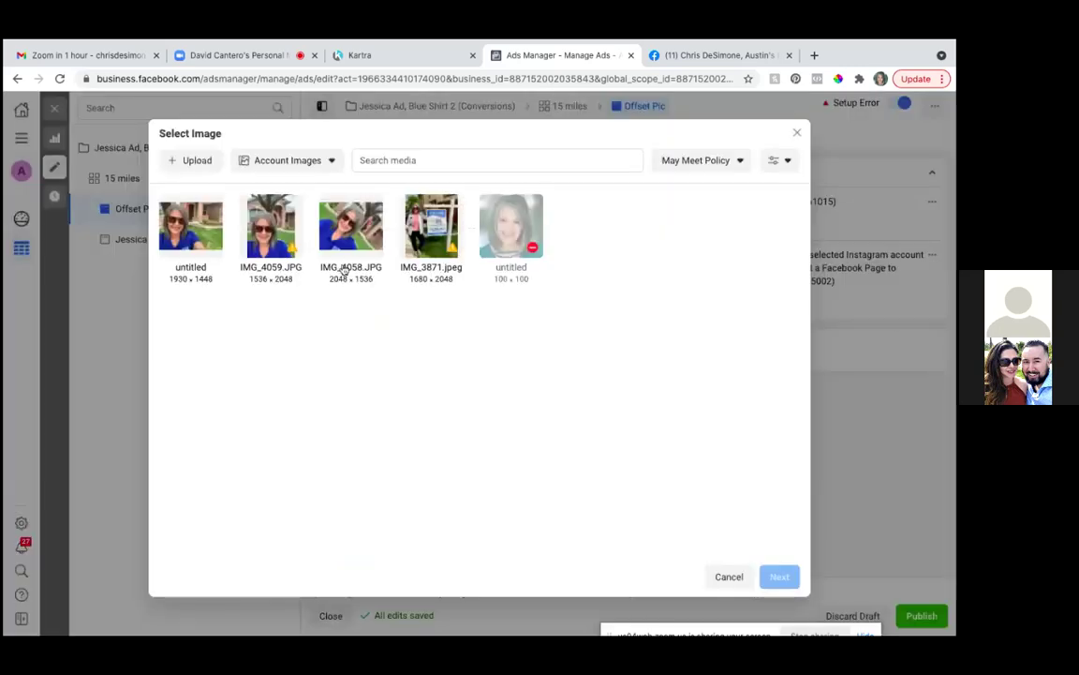
left_click(350, 237)
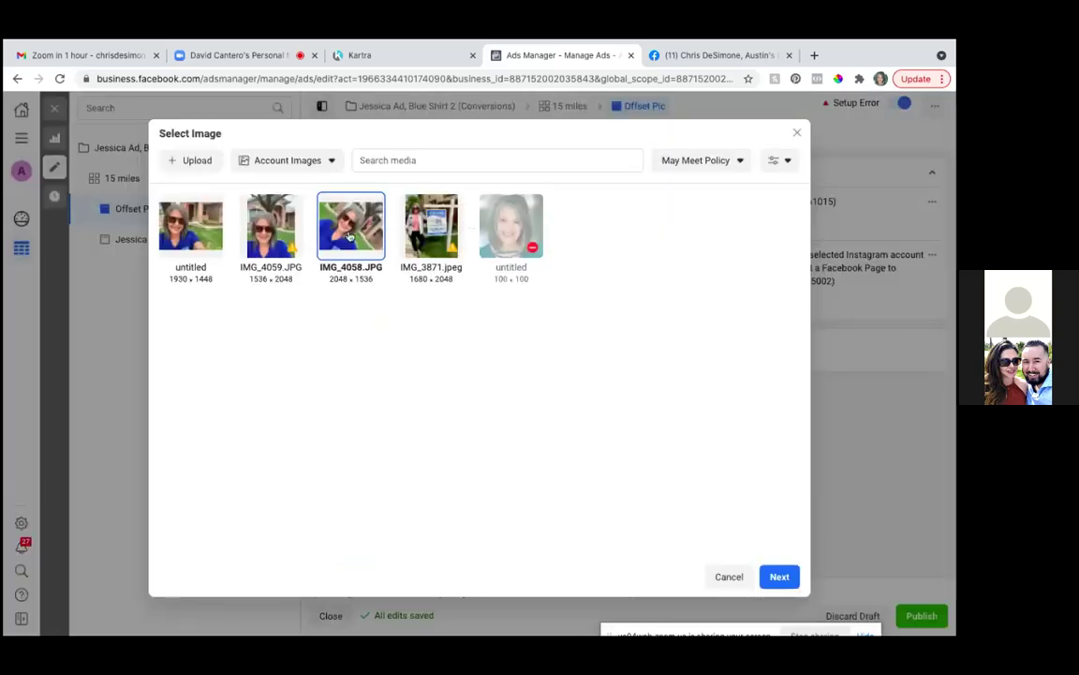
left_click(777, 579)
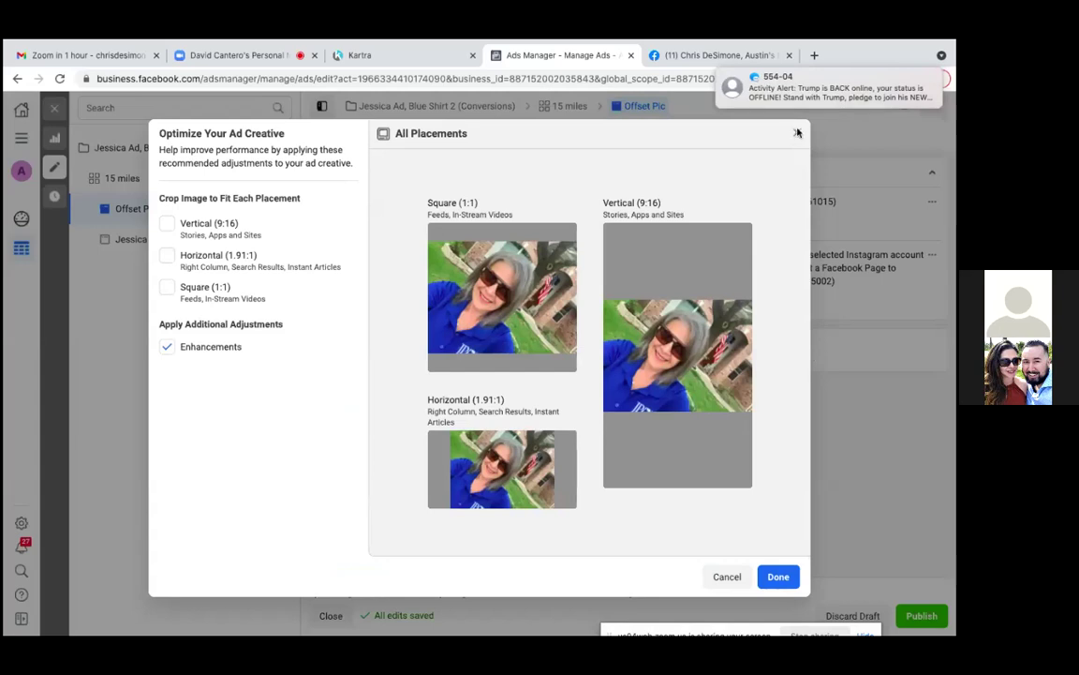
left_click(779, 576)
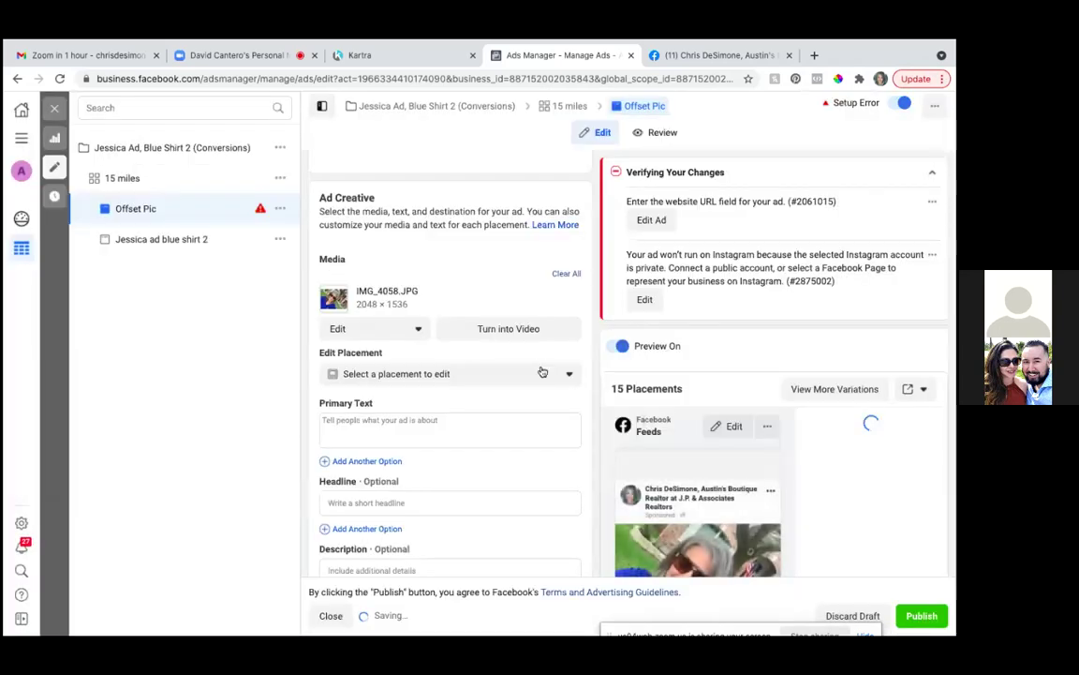
scroll(498, 452, "down", 1)
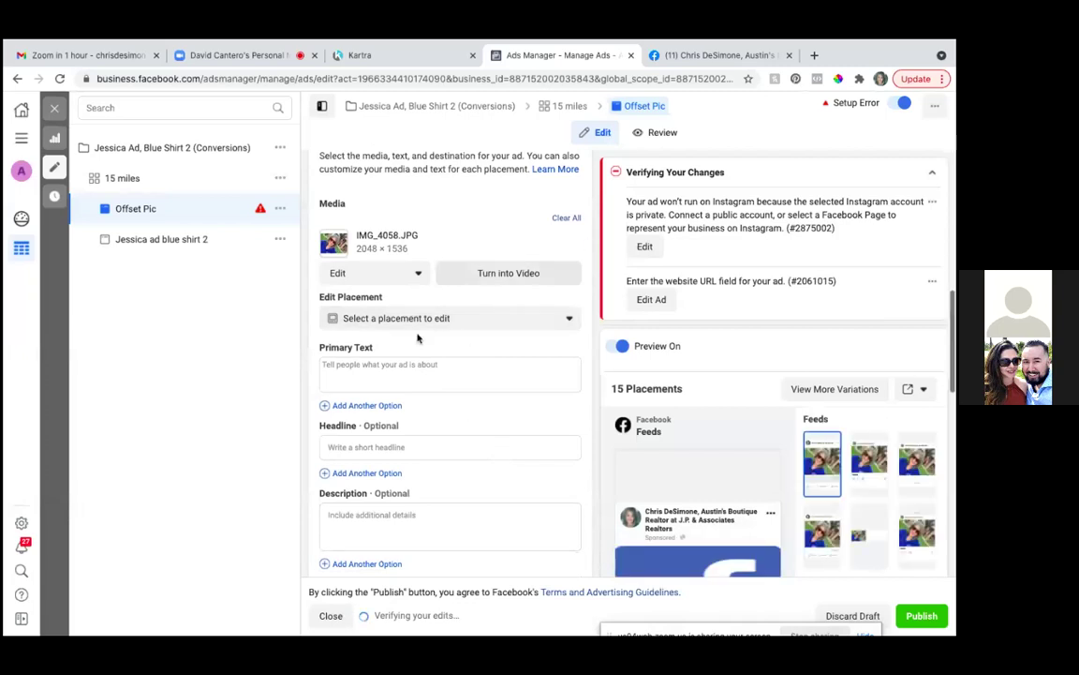
left_click(335, 368)
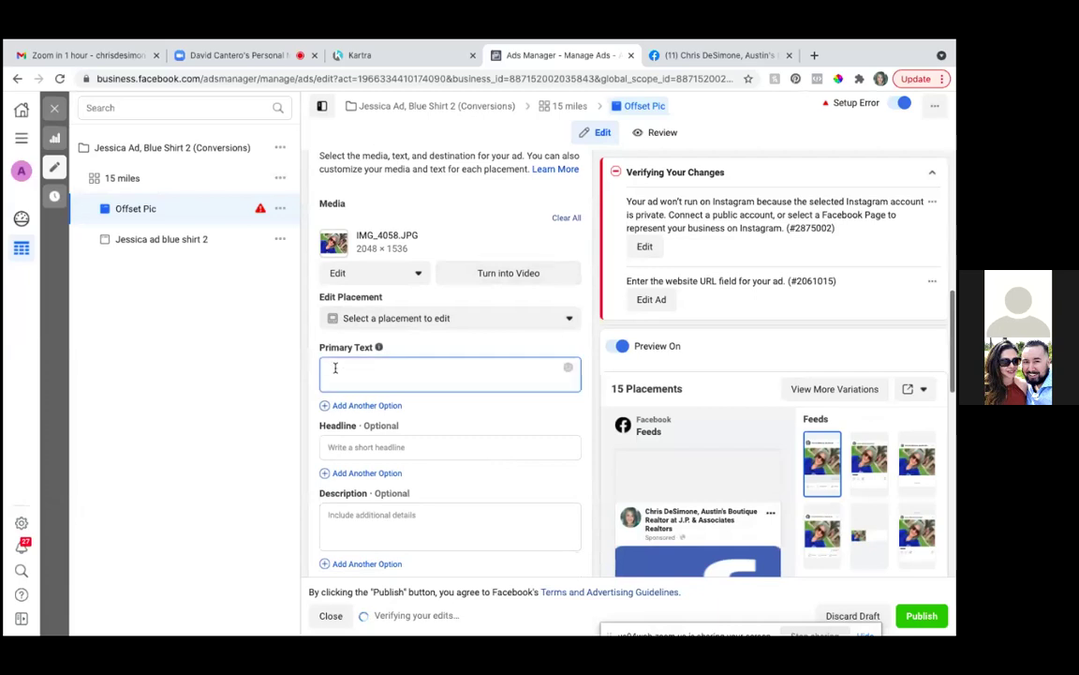
type("https://www.austinsboutiquerealtor.com/FreeSellerGuide")
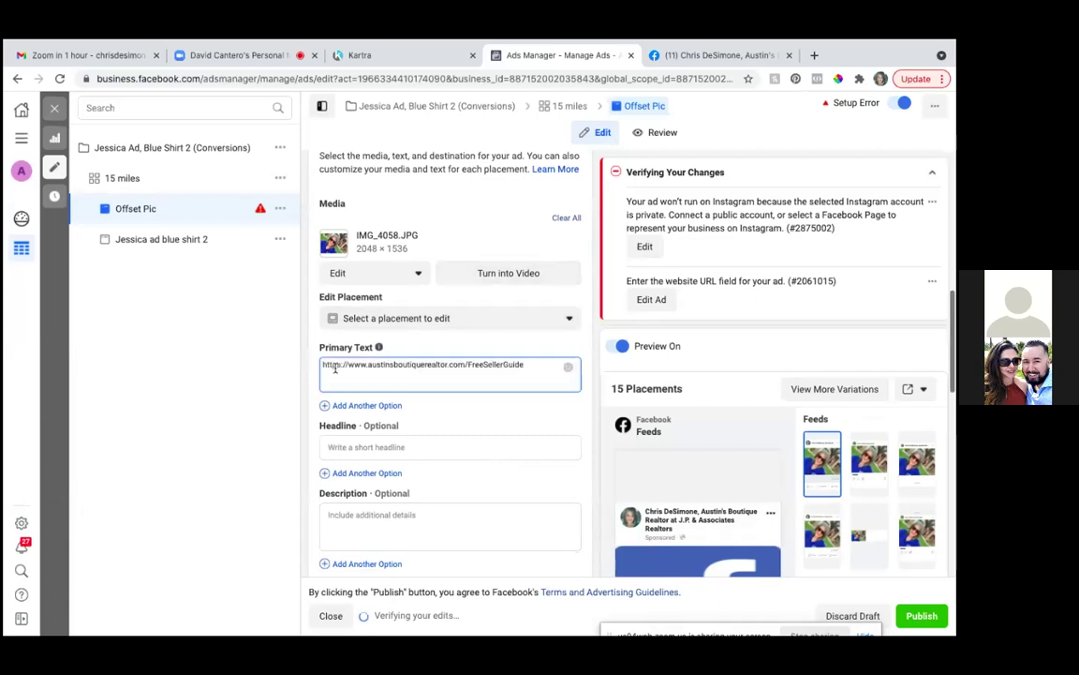
key("BackSpace")
key("BackSpace")
key("BackSpace")
key("BackSpace")
key("BackSpace")
key("BackSpace")
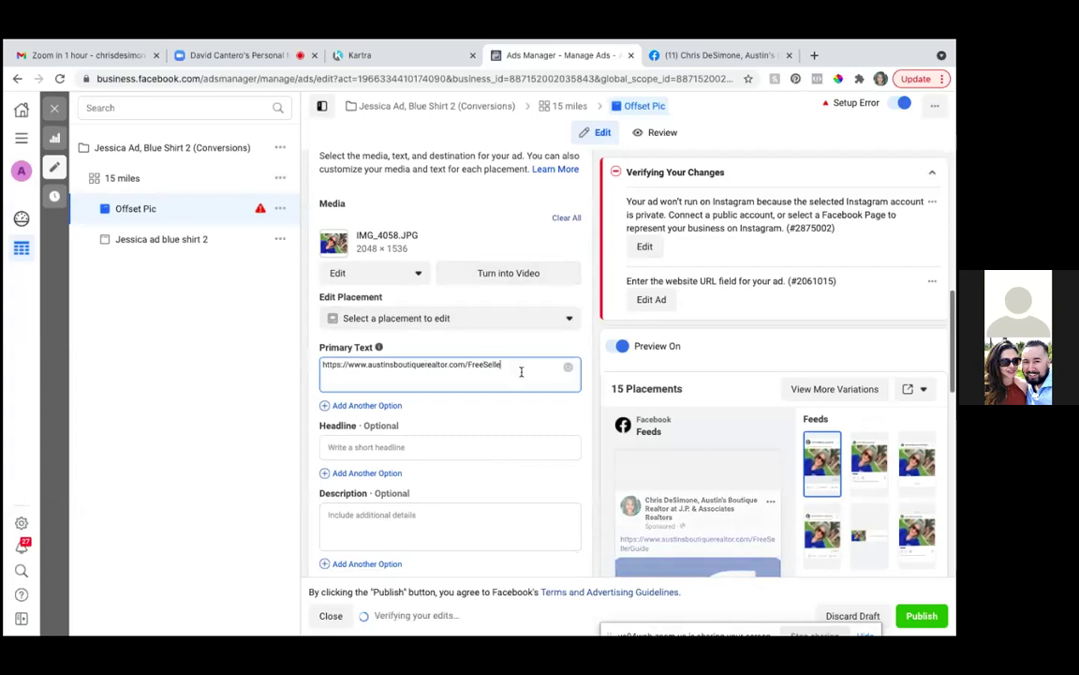
key("BackSpace")
key("BackSpace")
key("BackSpace")
key("BackSpace")
key("BackSpace")
key("BackSpace")
key("BackSpace")
key("BackSpace")
key("BackSpace")
key("BackSpace")
key("BackSpace")
key("BackSpace")
key("BackSpace")
key("BackSpace")
key("BackSpace")
key("BackSpace")
key("BackSpace")
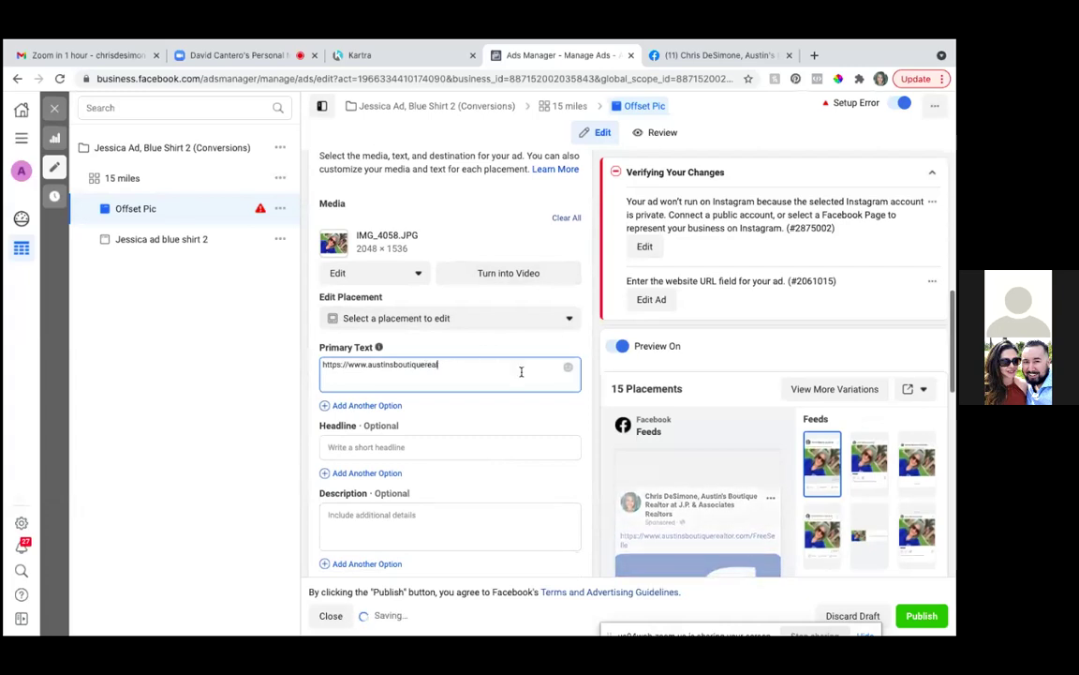
key("BackSpace")
key("BackSpace")
key("BackSpace")
key("BackSpace")
key("BackSpace")
key("BackSpace")
key("BackSpace")
key("BackSpace")
key("BackSpace")
key("BackSpace")
key("BackSpace")
key("BackSpace")
key("BackSpace")
key("BackSpace")
key("BackSpace")
key("BackSpace")
key("BackSpace")
key("BackSpace")
key("BackSpace")
key("BackSpace")
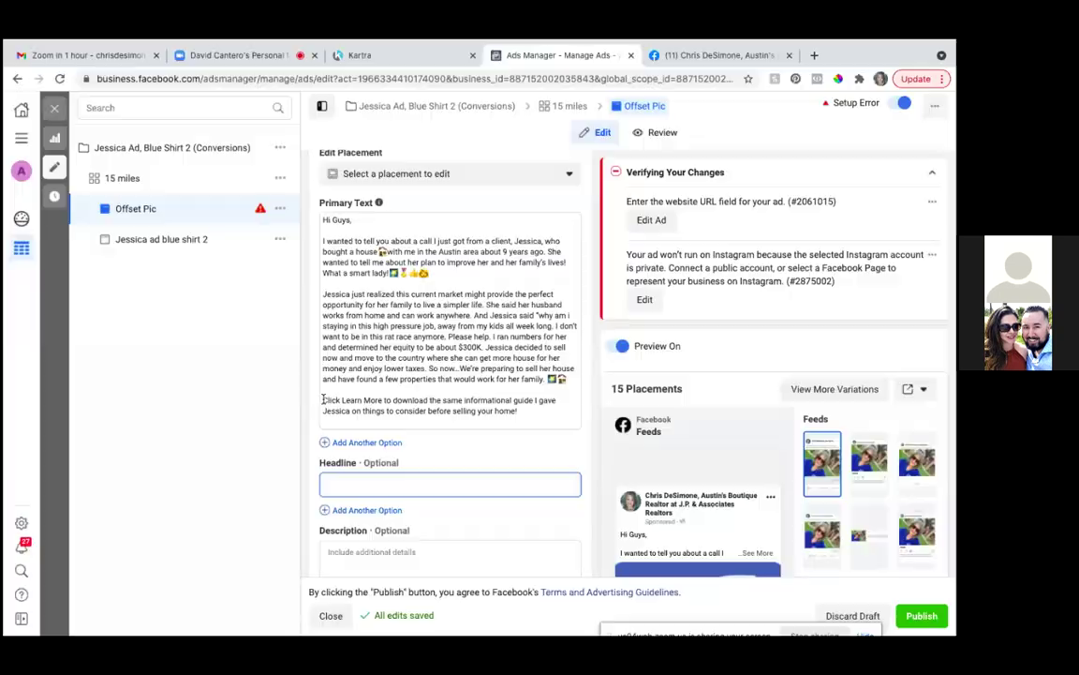
- Move the closing "Click Learn More to download" sentence from the primary text into the headline, and delete the blank lines left behind
left_click_drag(322, 400, 555, 413)
key("ctrl+c")
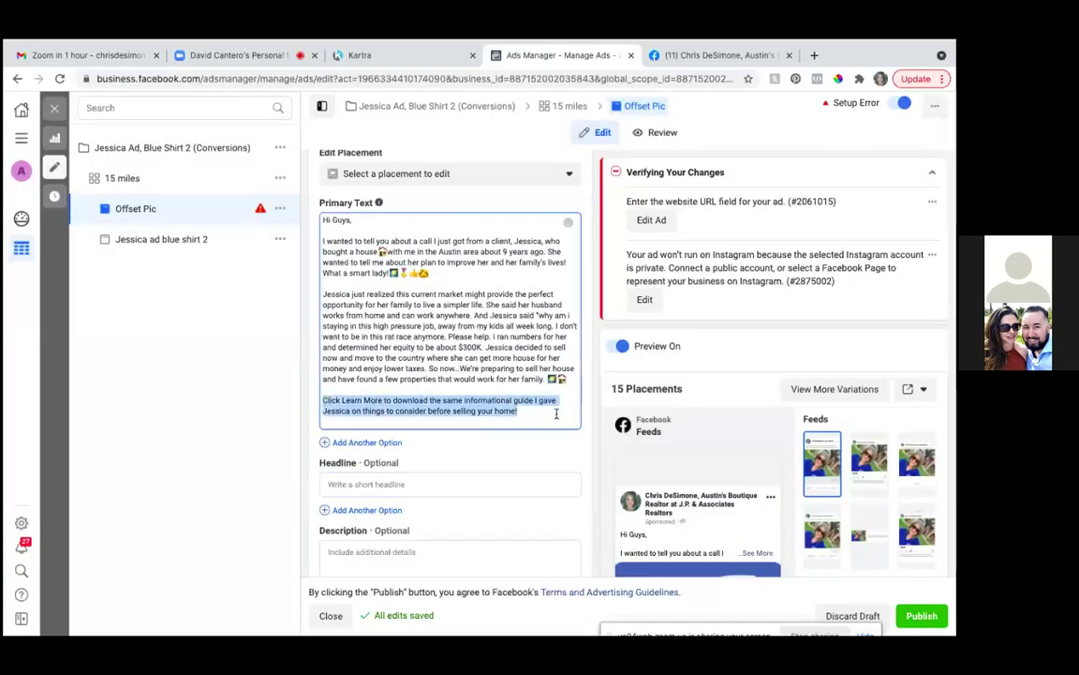
key("BackSpace")
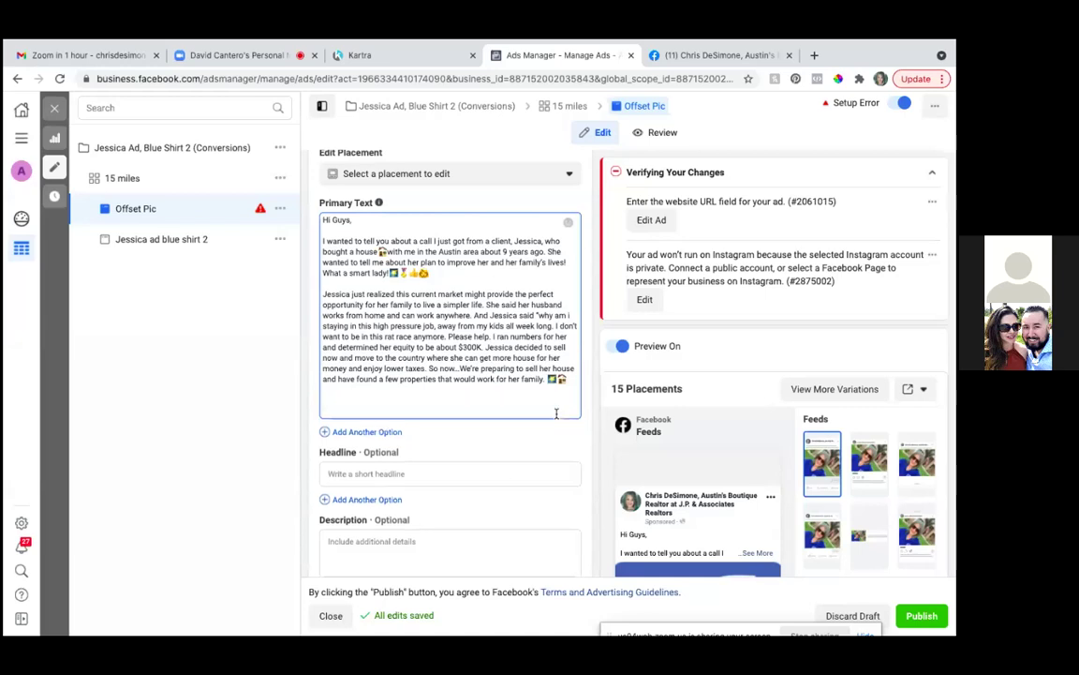
left_click(400, 473)
key("ctrl+v")
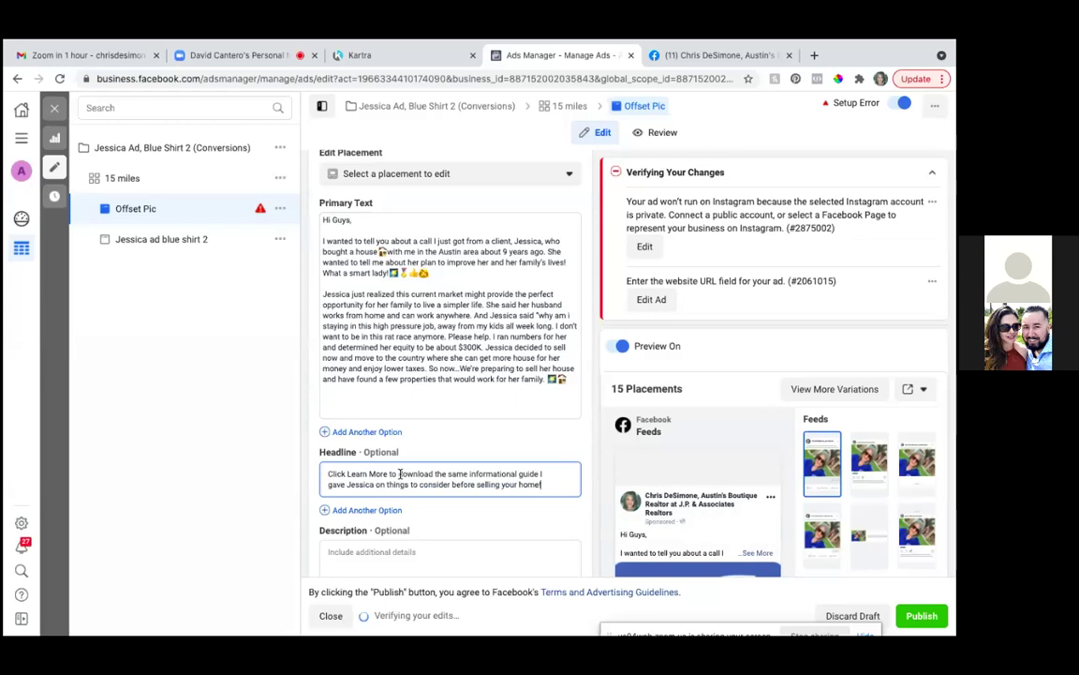
left_click(322, 398)
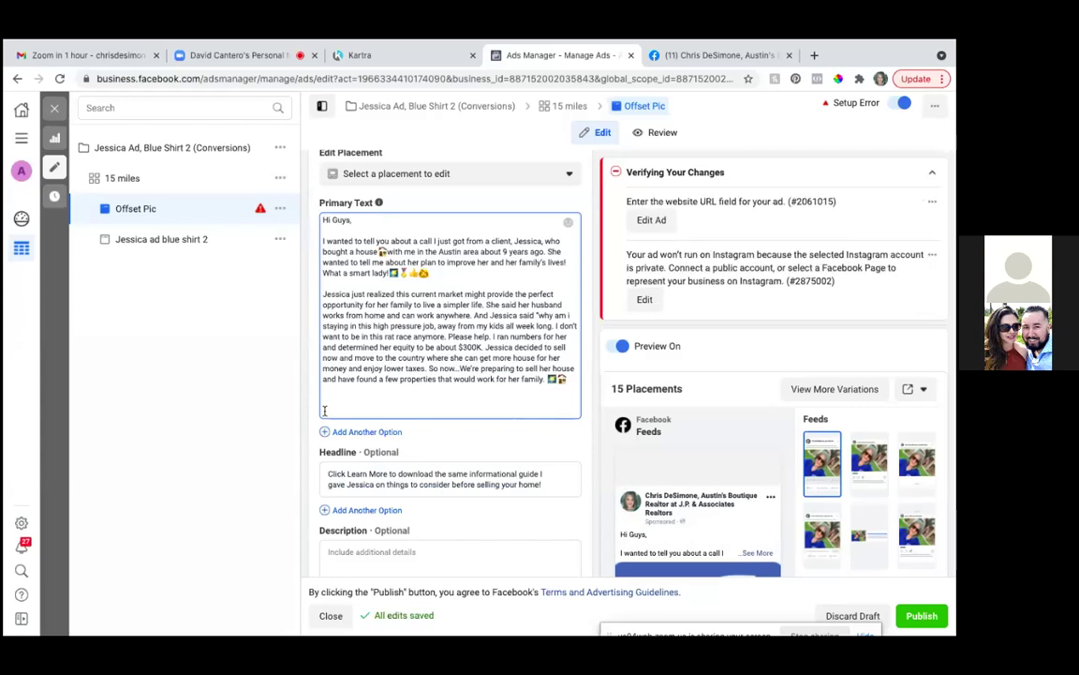
key("BackSpace")
key("BackSpace")
key("BackSpace")
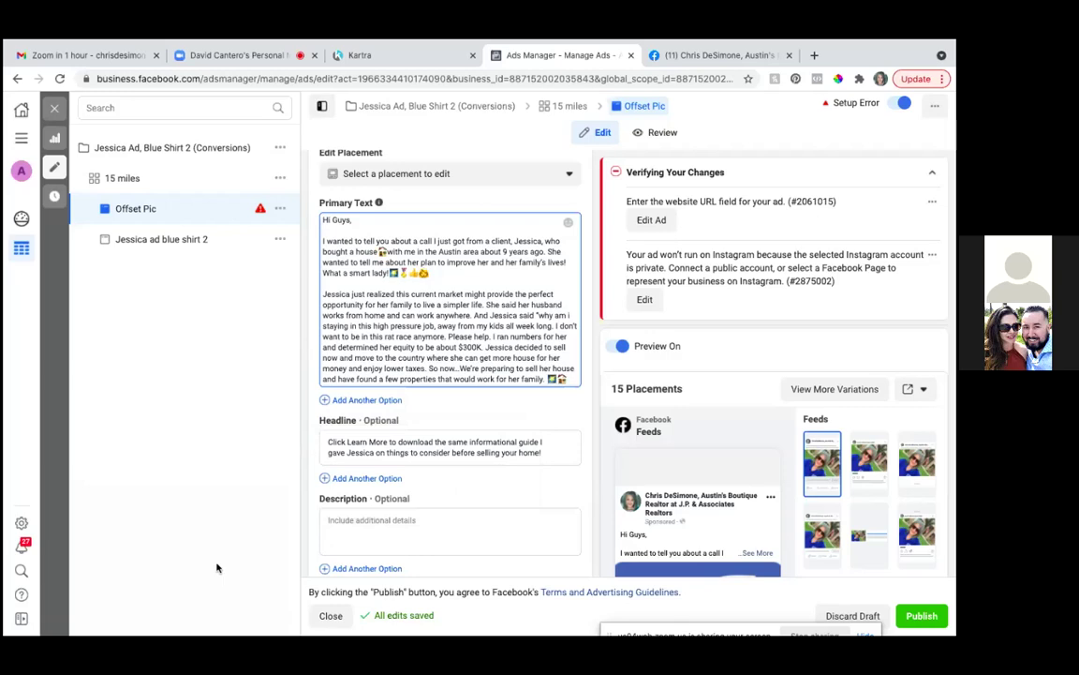
- Remove "Click Learn More to" from the start of the headline so it begins with a capitalised "Download"
left_click(401, 442)
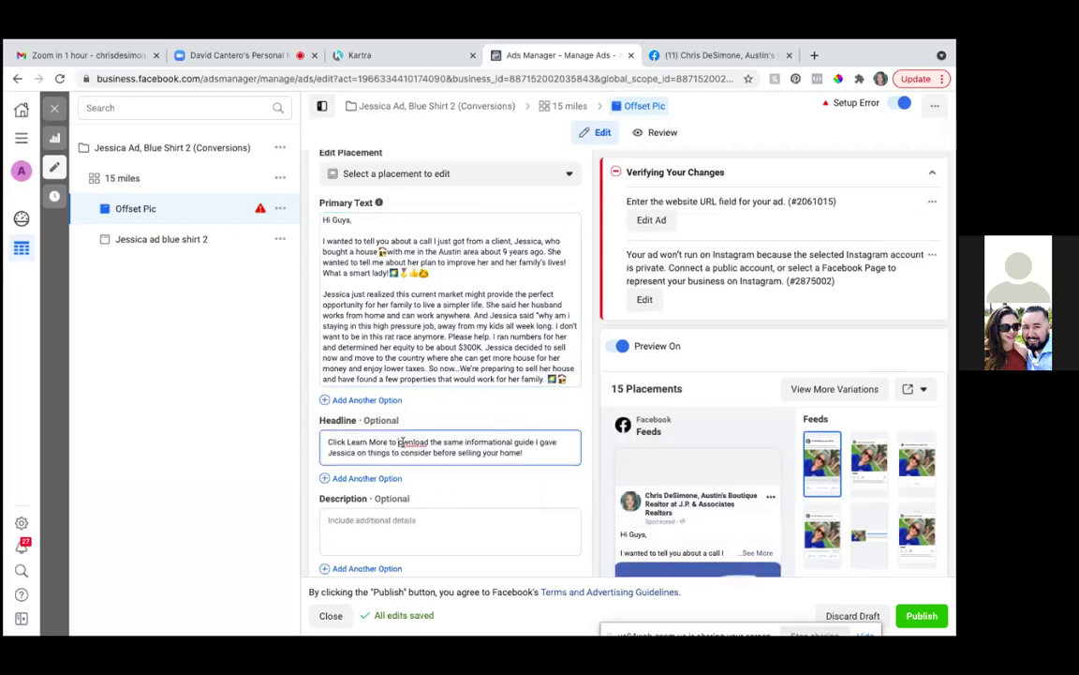
key("Delete")
type("D")
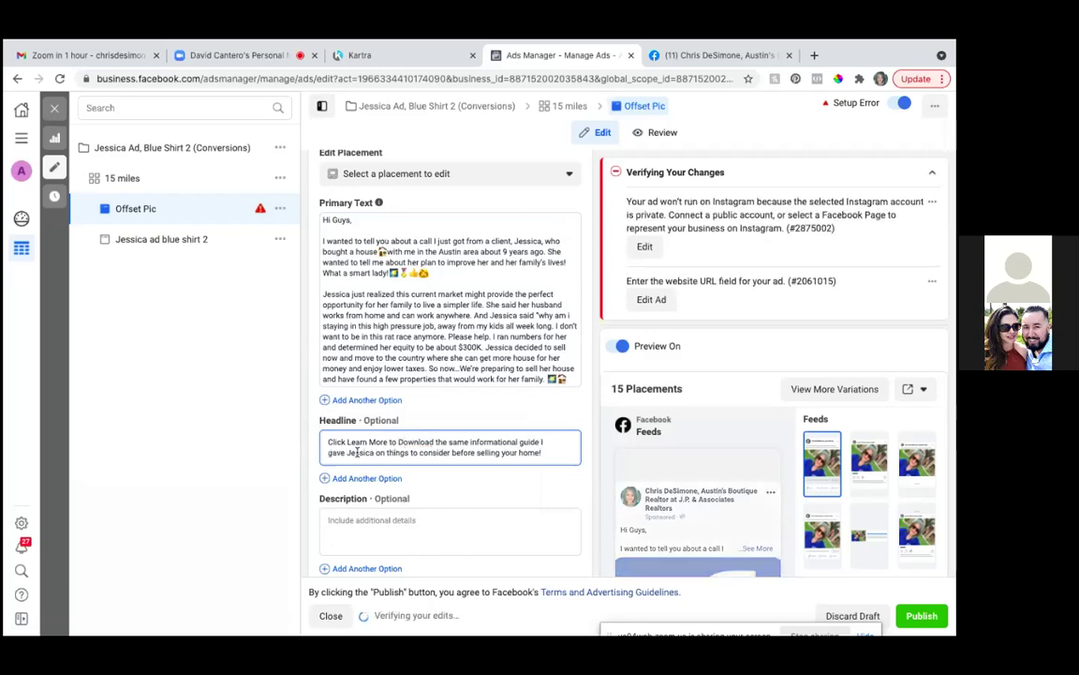
left_click_drag(397, 443, 314, 444)
key("BackSpace")
key("Delete")
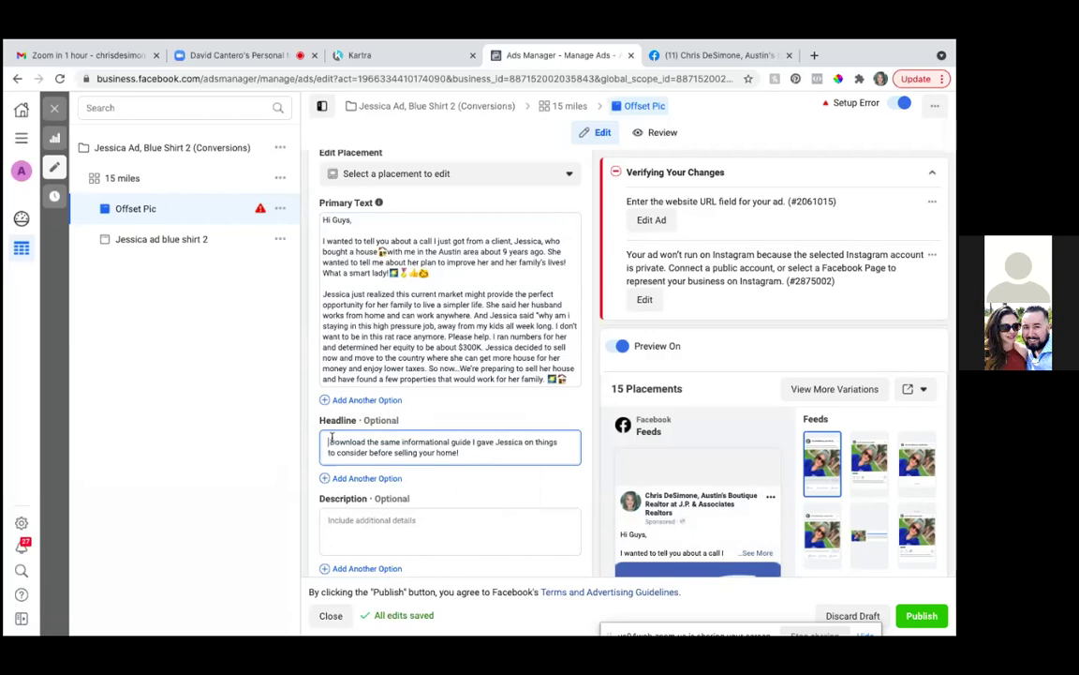
key("Delete")
type("d")
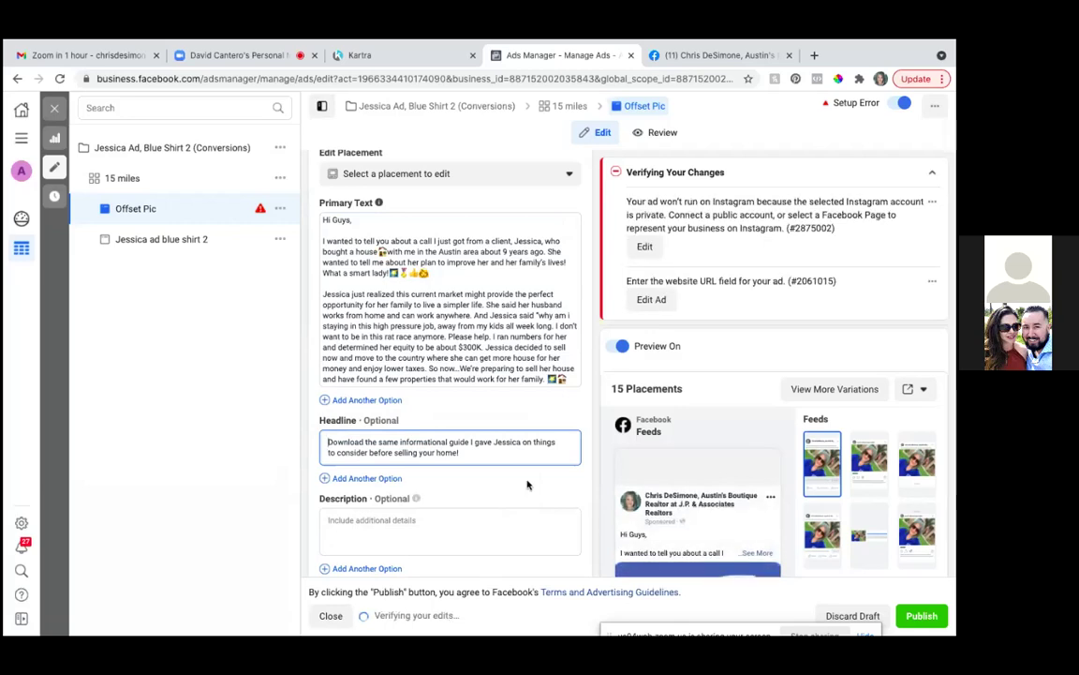
scroll(528, 485, "down", 2)
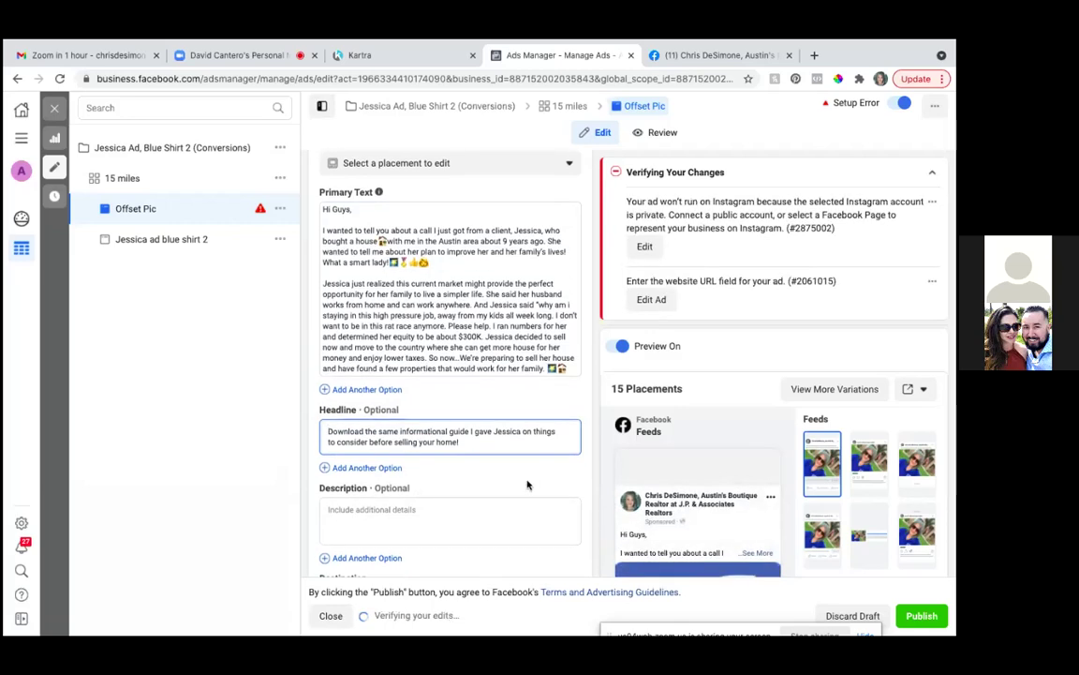
- Review the ad's remaining description, destination, call to action, language and tracking settings
scroll(528, 485, "down", 6)
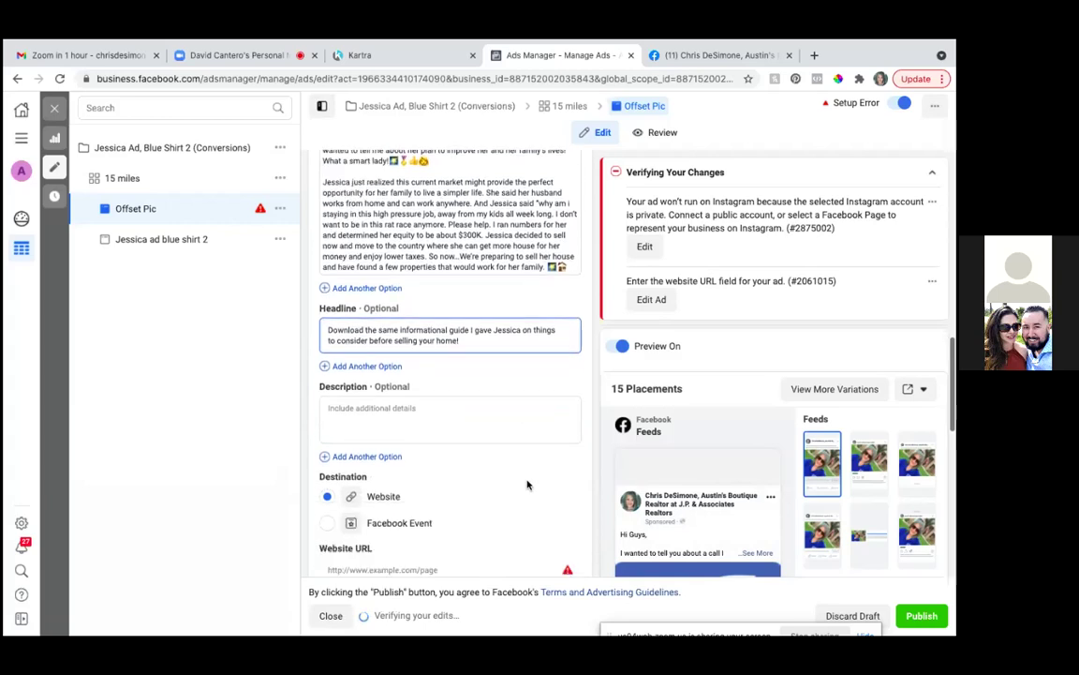
scroll(528, 484, "down", 1)
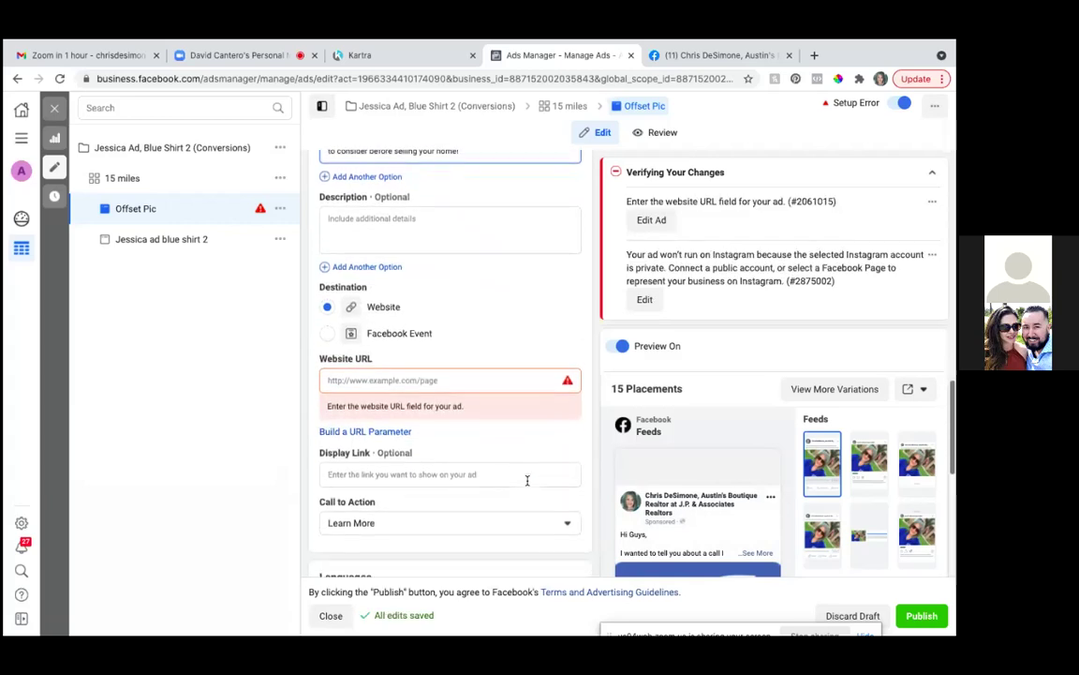
scroll(527, 483, "down", 6)
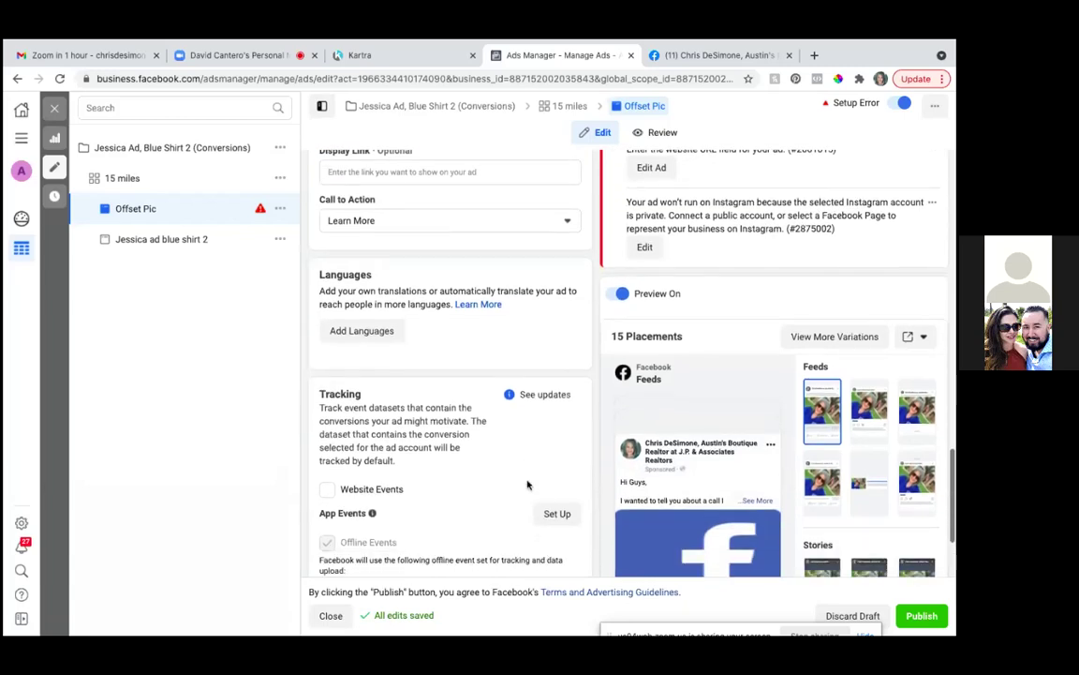
scroll(528, 485, "down", 1)
scroll(528, 484, "up", 1)
scroll(528, 484, "up", 1)
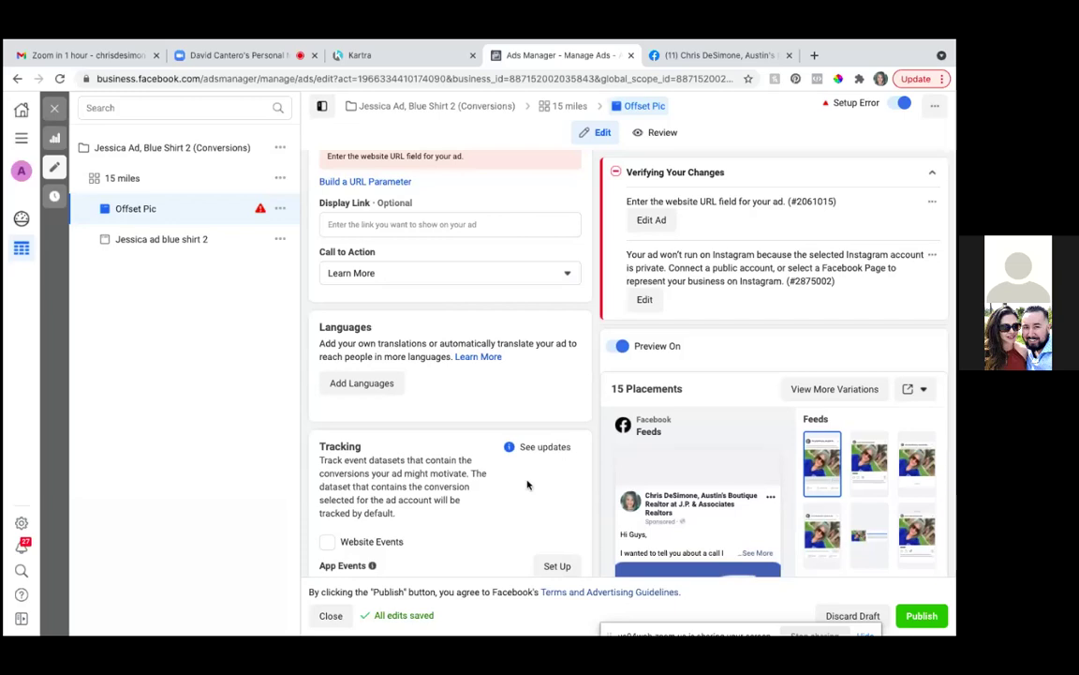
scroll(527, 484, "down", 2)
scroll(527, 485, "down", 3)
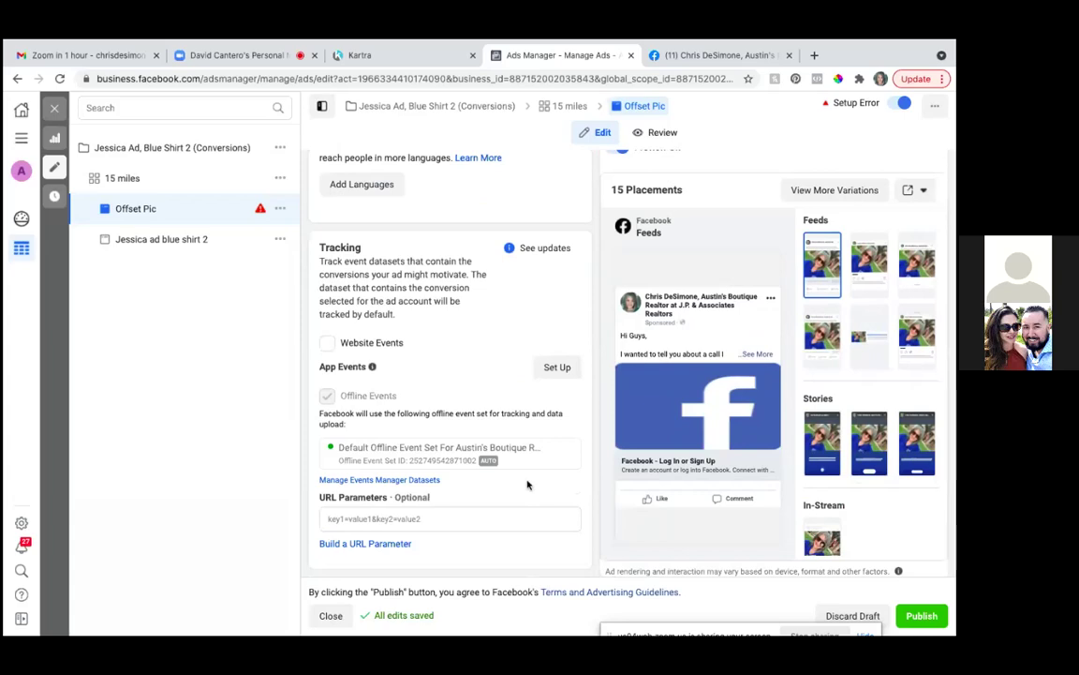
scroll(528, 485, "up", 1)
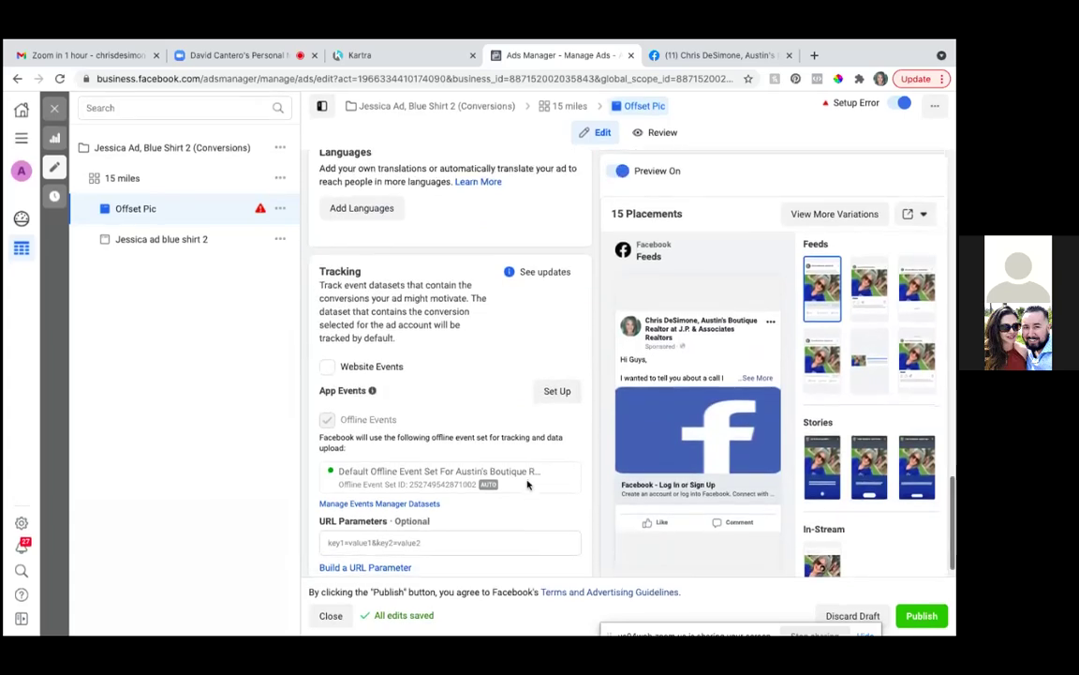
scroll(527, 484, "up", 10)
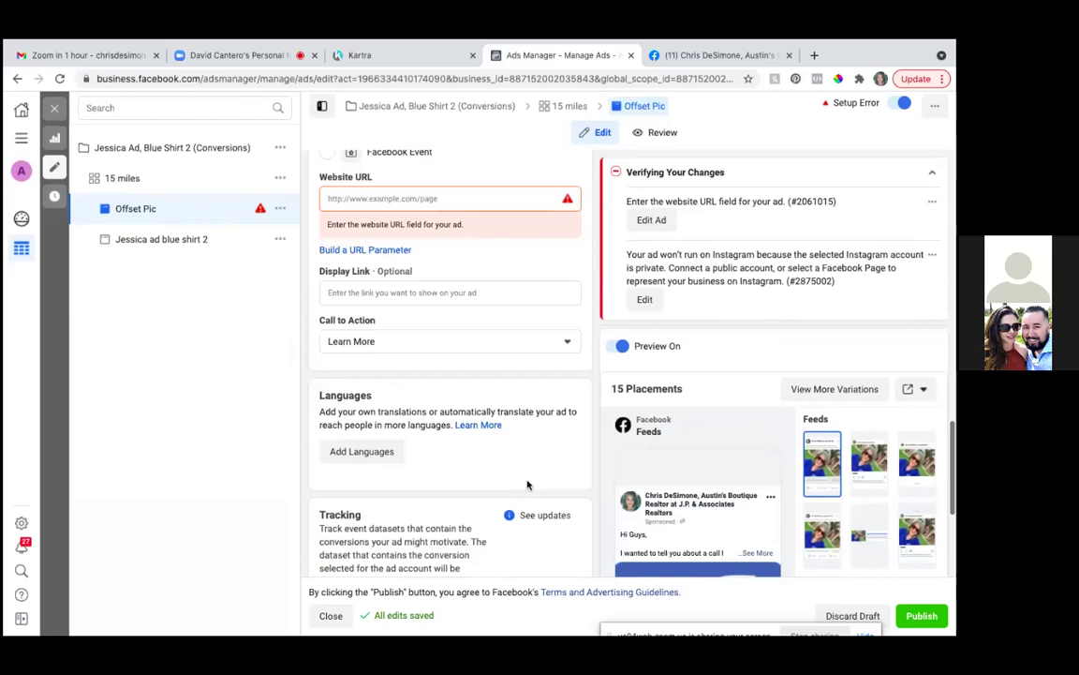
scroll(527, 484, "up", 1)
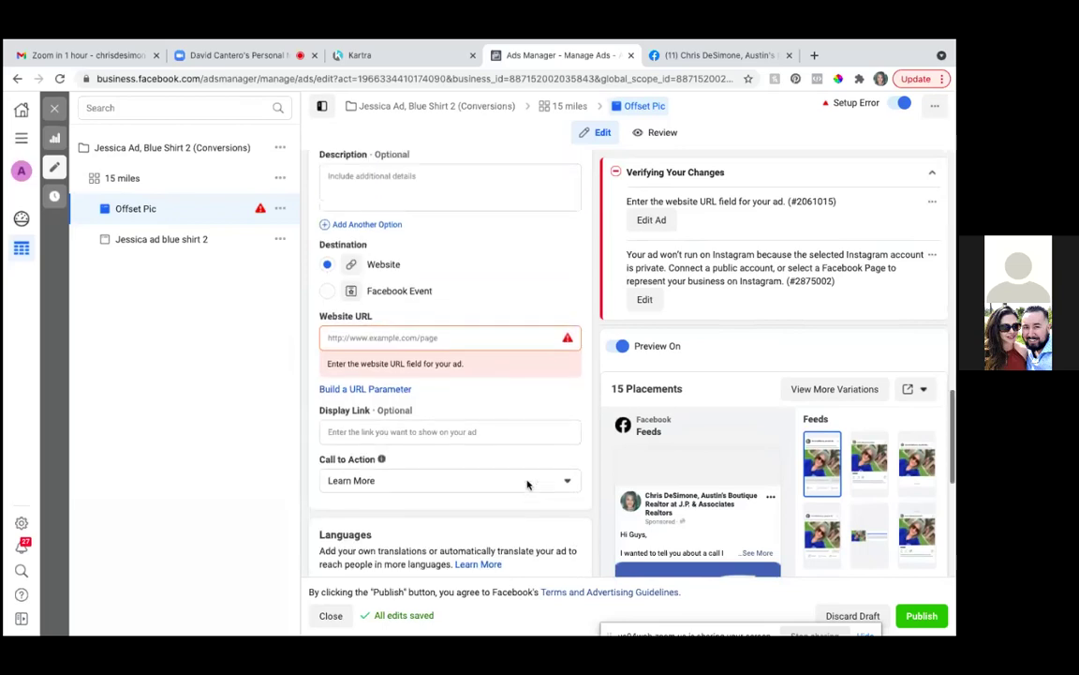
scroll(527, 484, "up", 2)
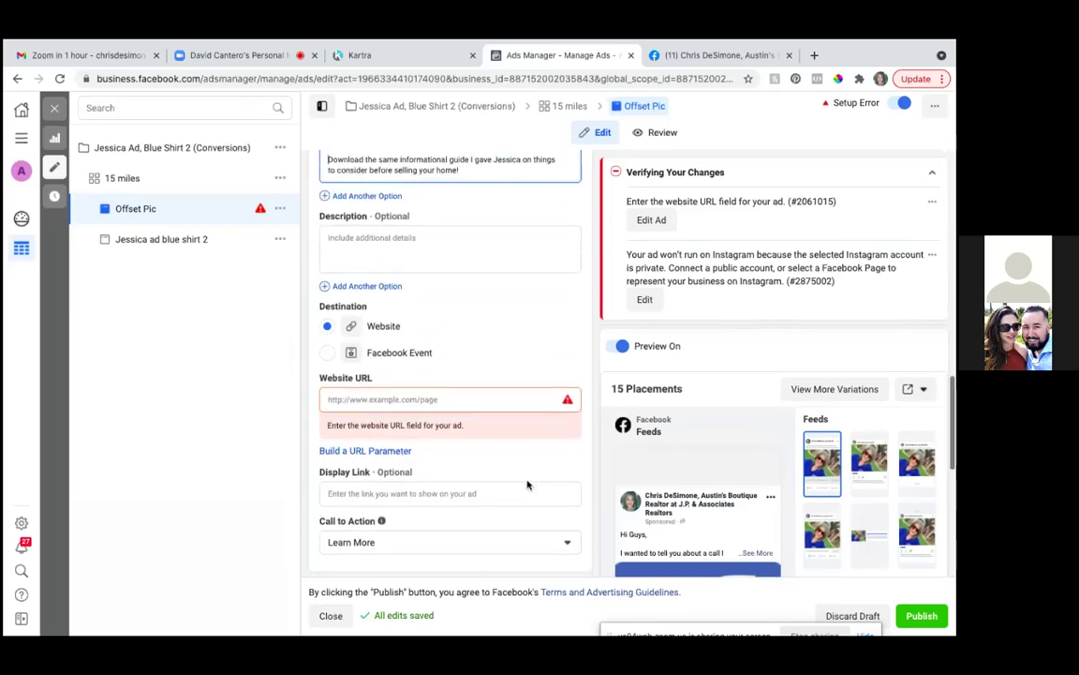
scroll(530, 481, "down", 2)
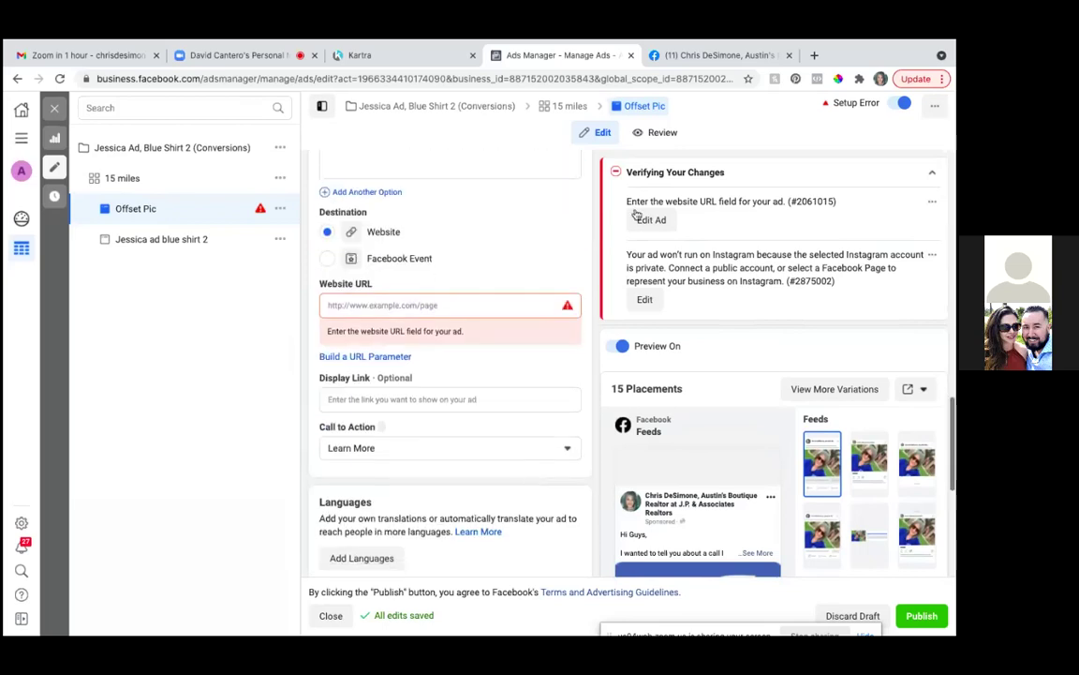
left_click(386, 58)
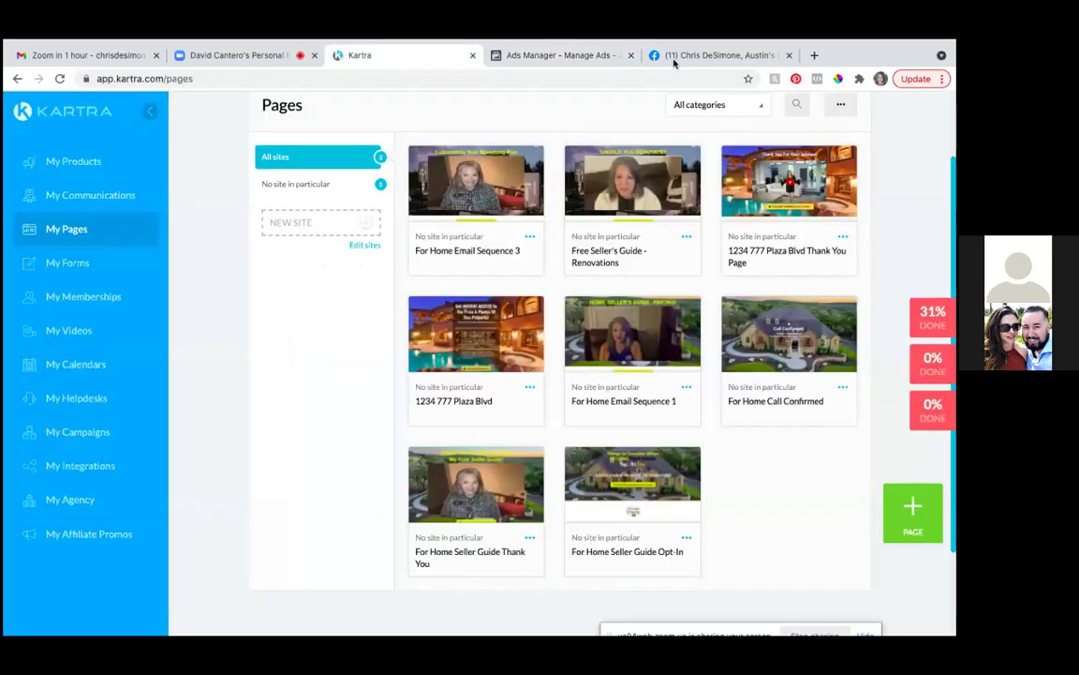
left_click(688, 539)
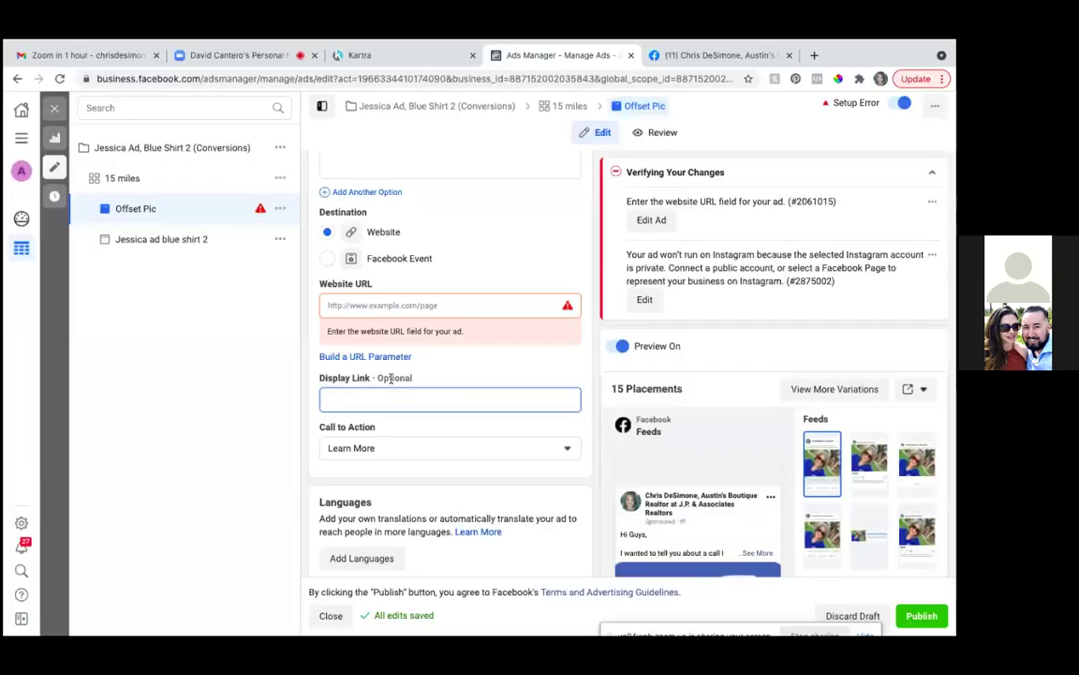
left_click(366, 306)
type("https://www.austinsboutiquerealtor.com/FreeSellerGuide")
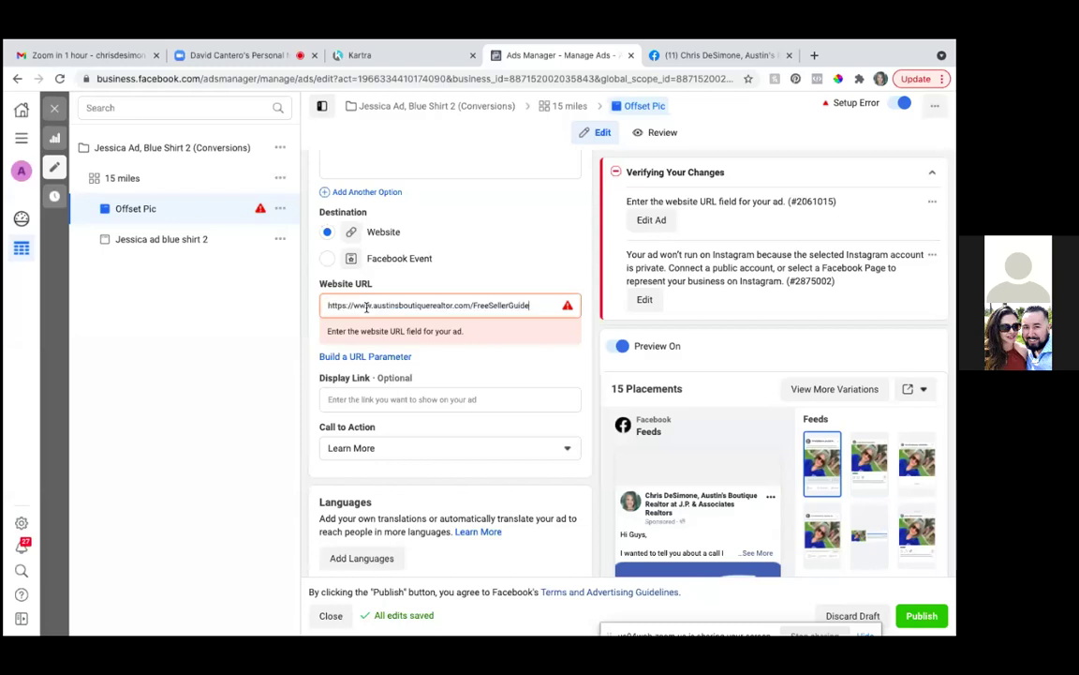
scroll(504, 431, "down", 5)
scroll(504, 431, "down", 1)
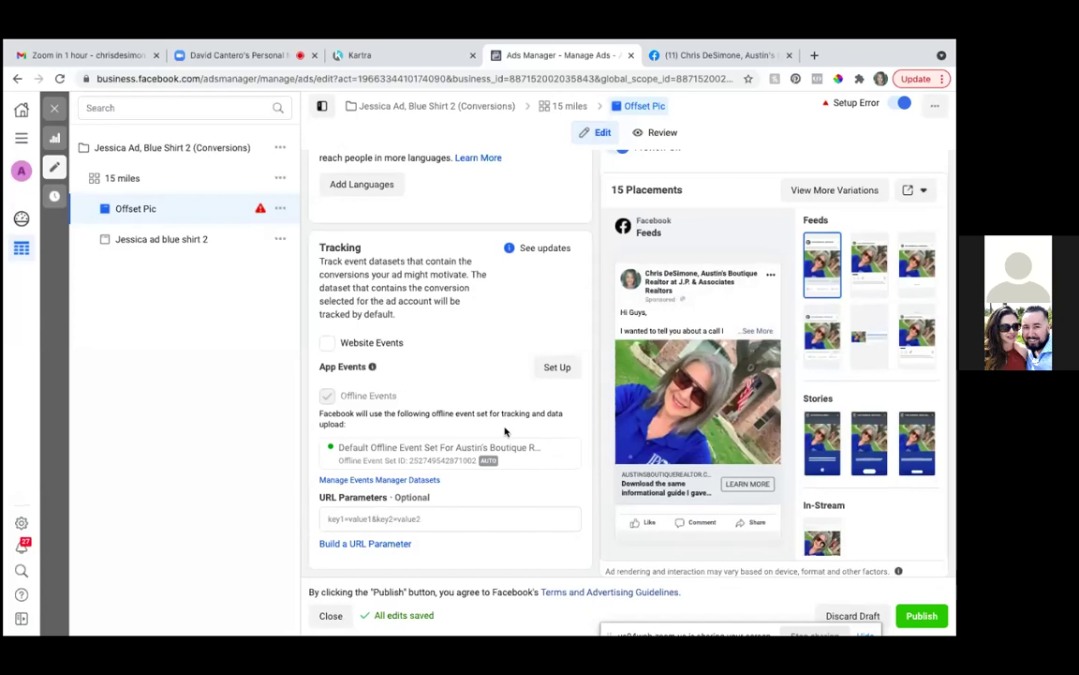
scroll(504, 431, "up", 1)
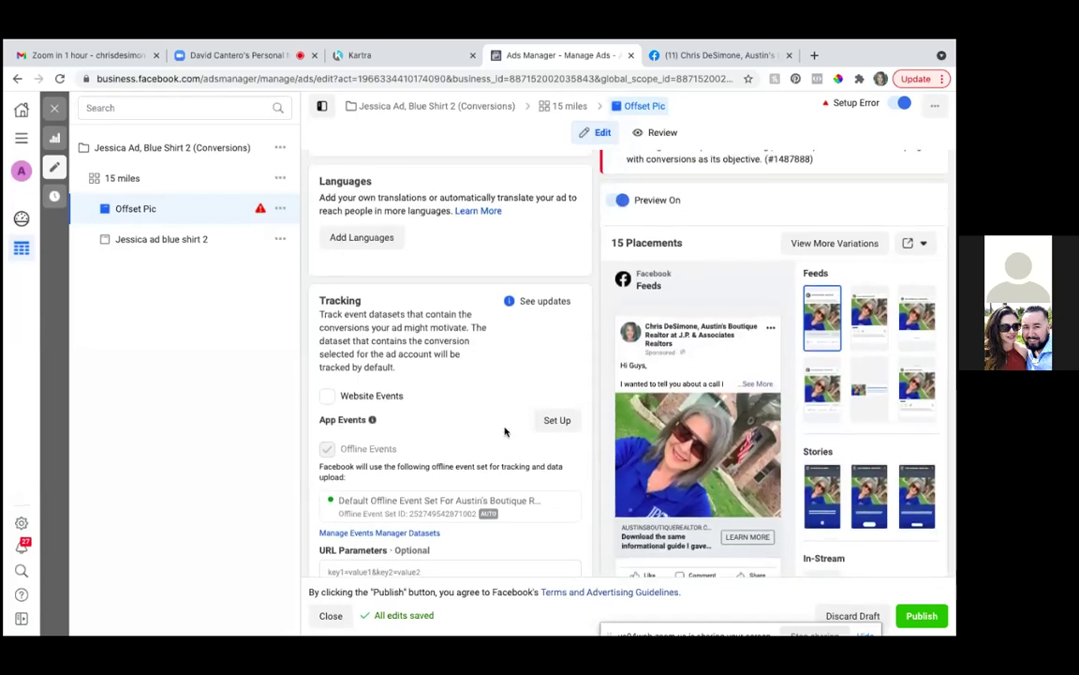
scroll(504, 431, "up", 4)
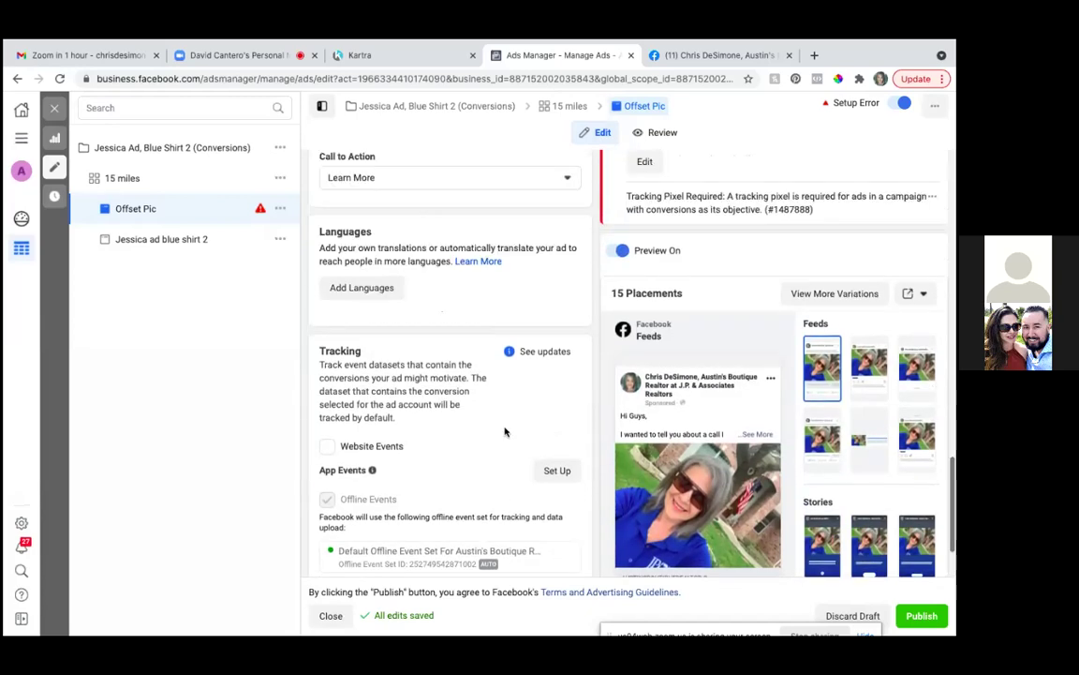
scroll(504, 431, "down", 5)
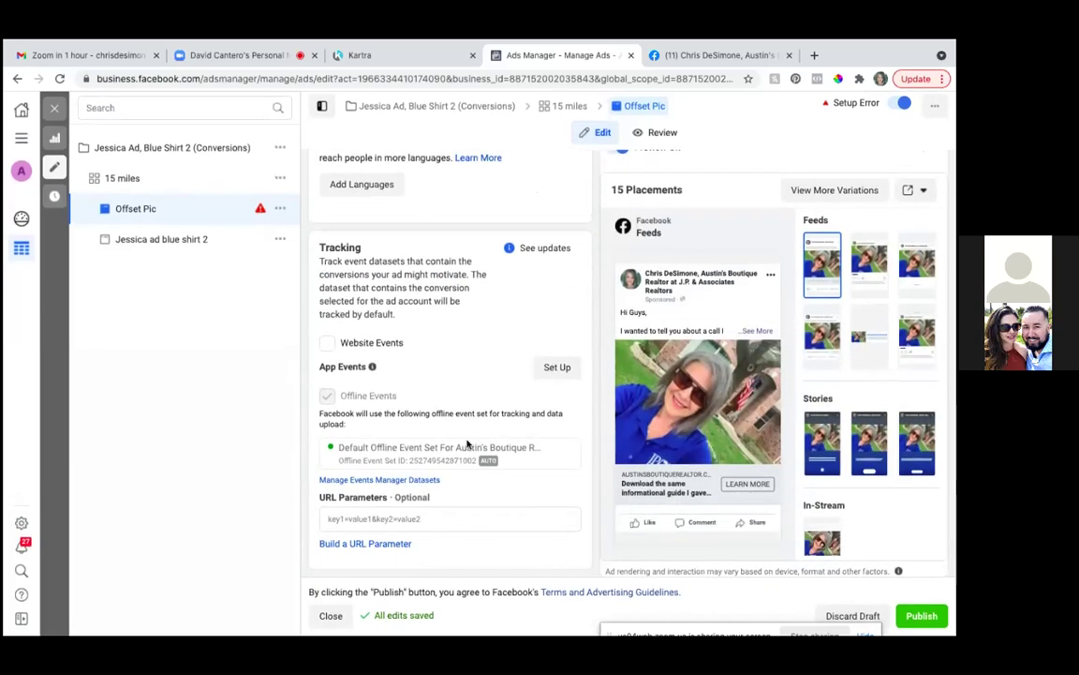
left_click(327, 342)
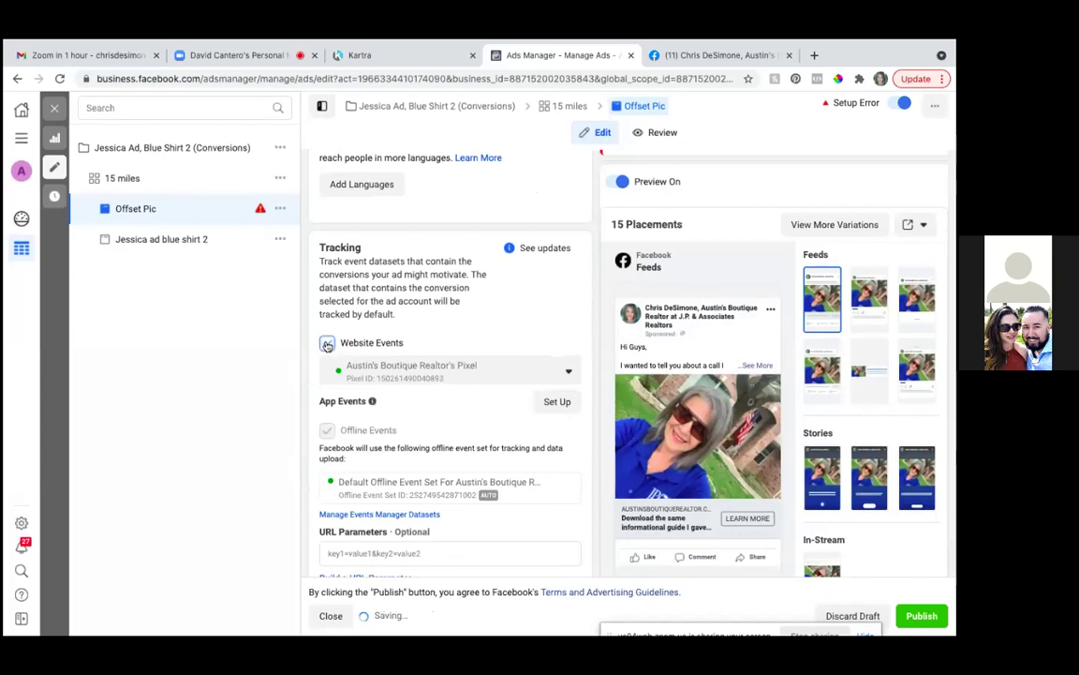
scroll(558, 551, "down", 1)
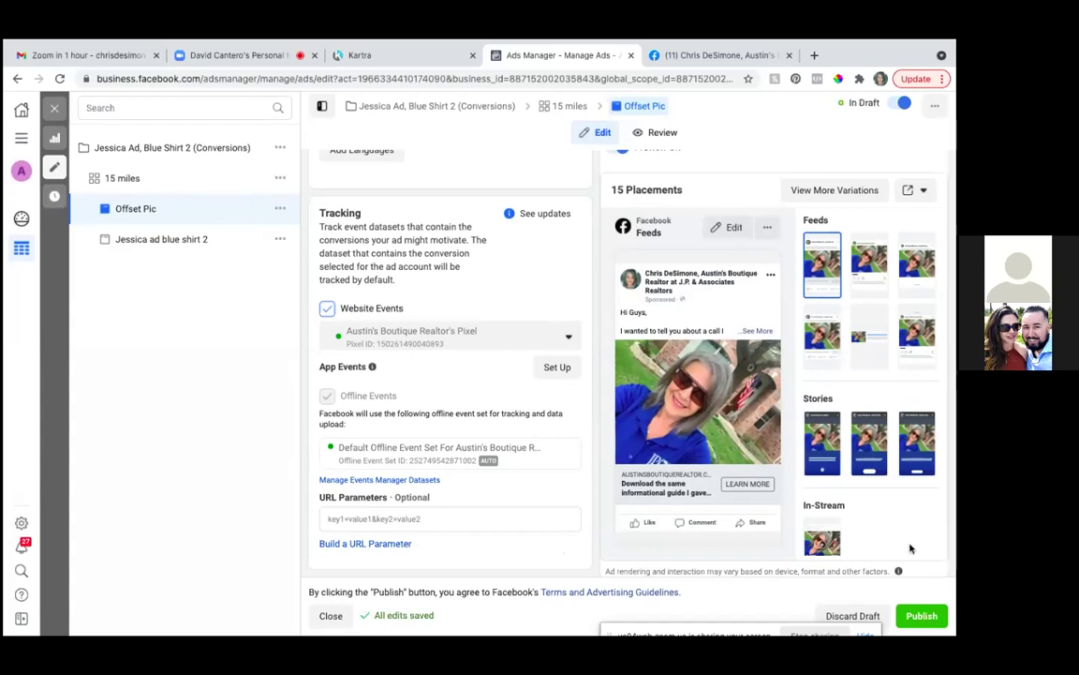
left_click(922, 616)
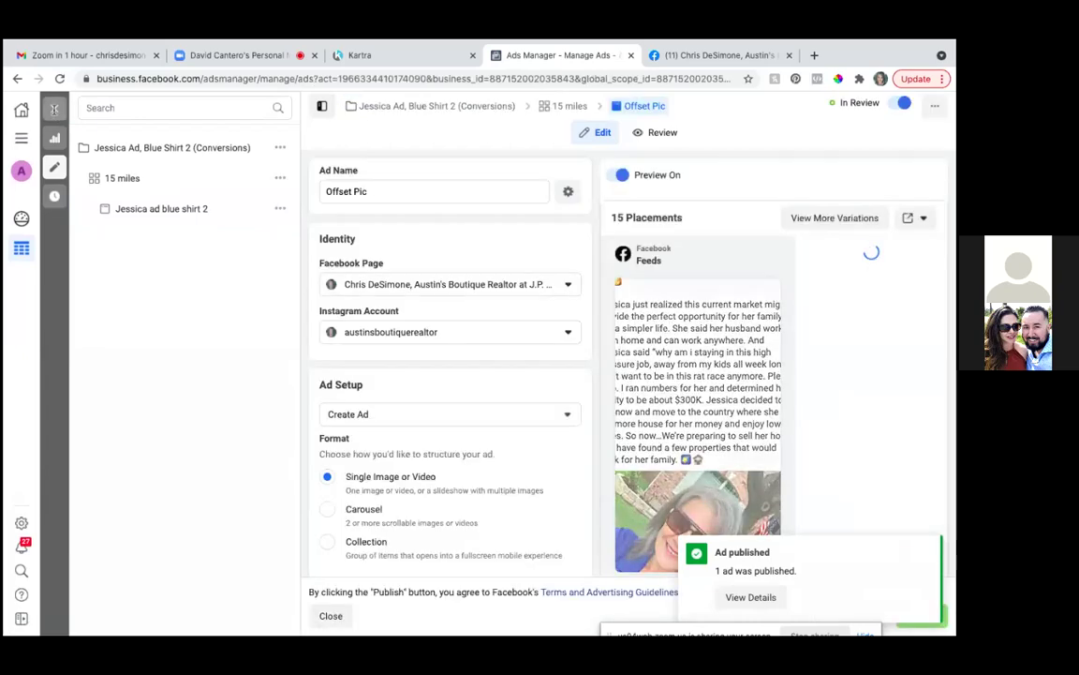
left_click(55, 112)
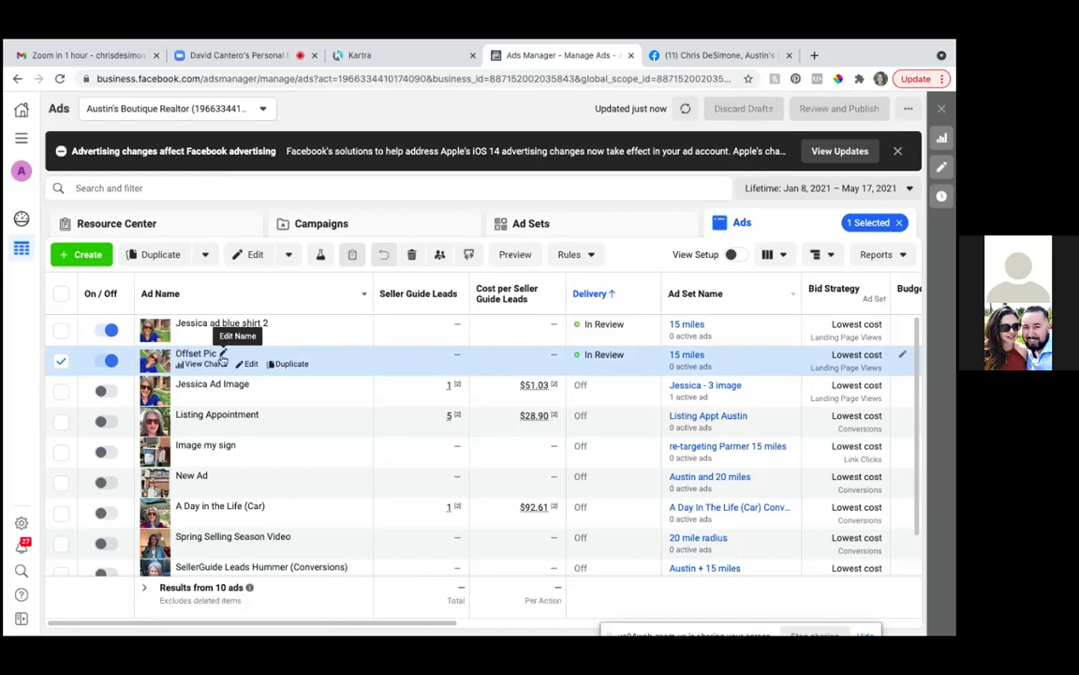
- Add the client's first name in front of "Offset Pic" in the published ad's name and publish the change
left_click(223, 354)
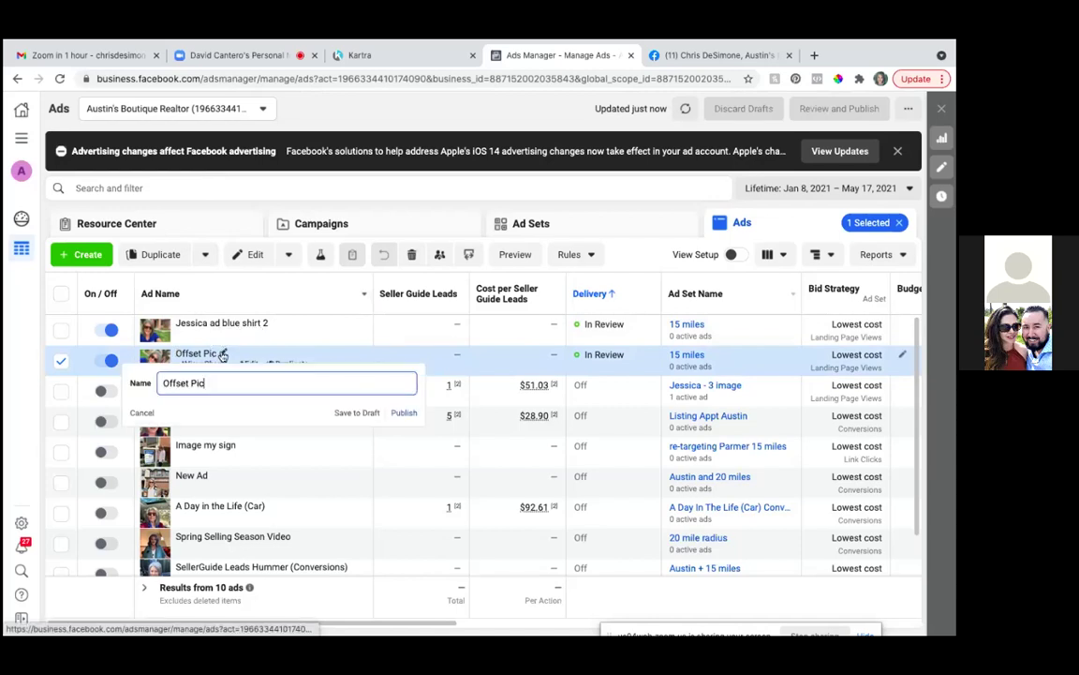
left_click(163, 382)
type("Jessica")
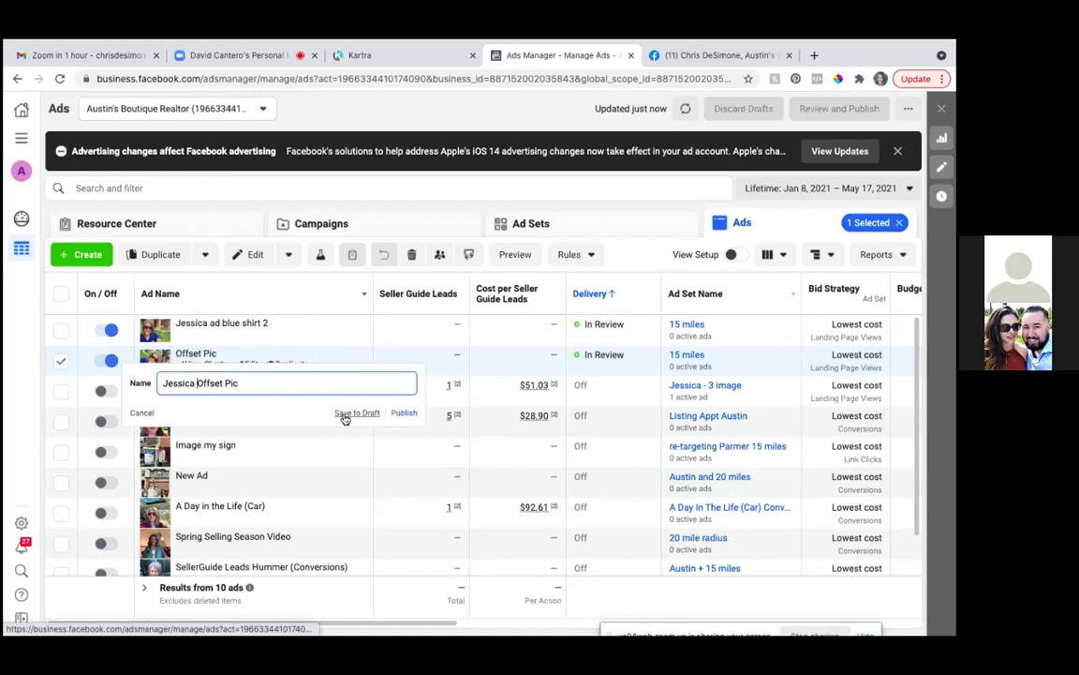
left_click(402, 414)
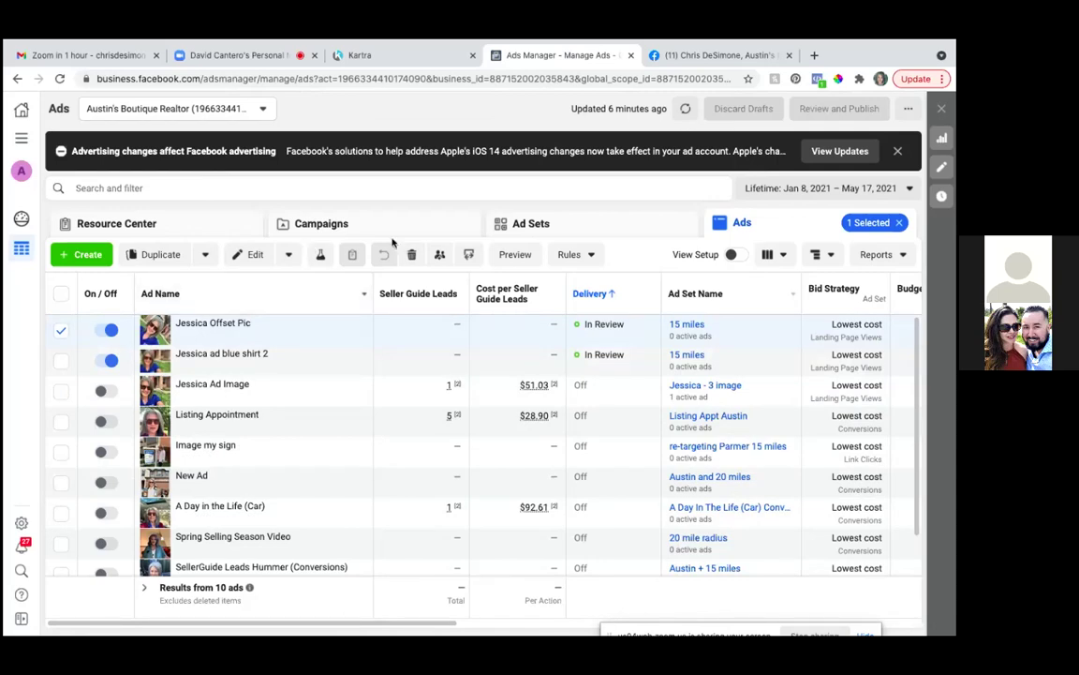
- Clear the ad selection and list only the ads in the Blue Shirt 2 (Conversions) campaign's "15 miles" ad set
left_click(901, 223)
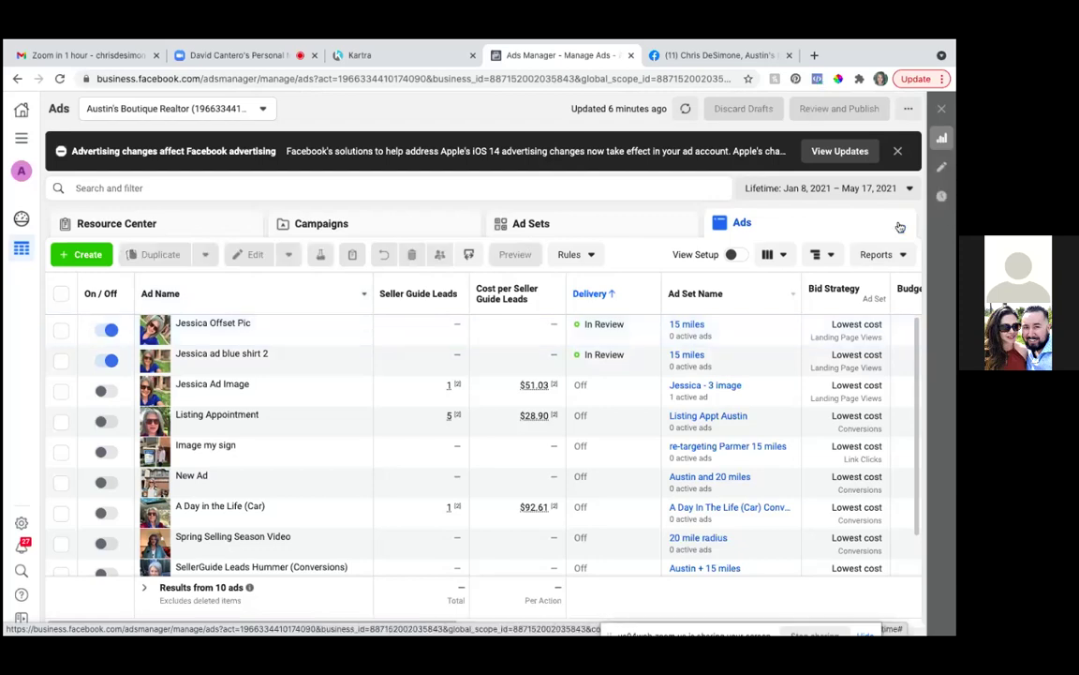
left_click(337, 229)
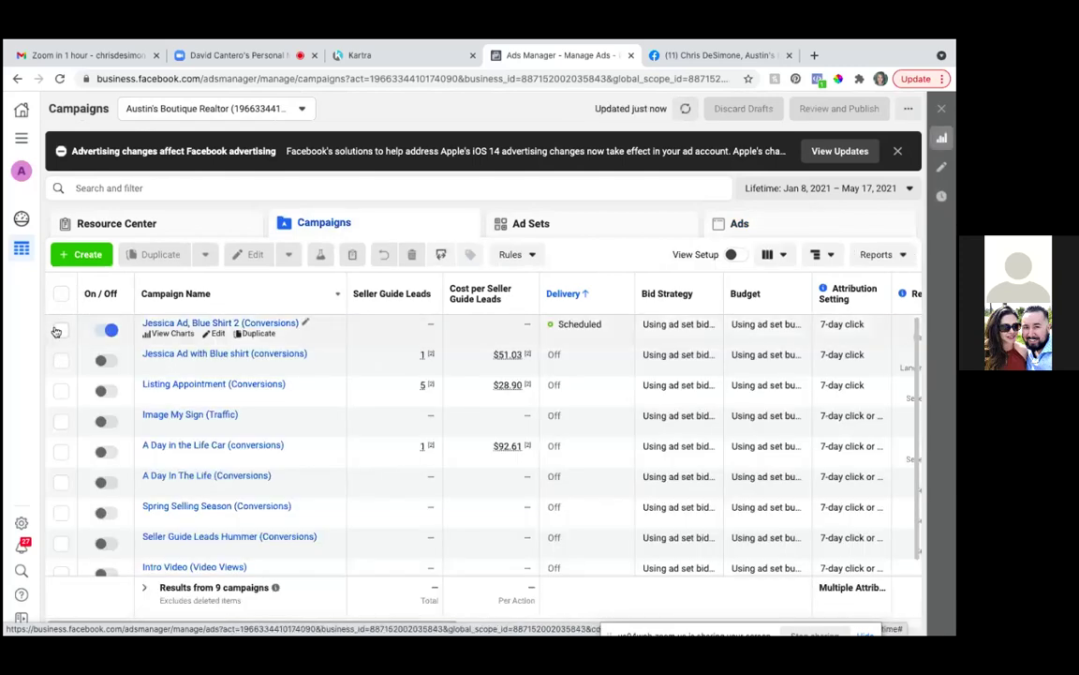
left_click(62, 330)
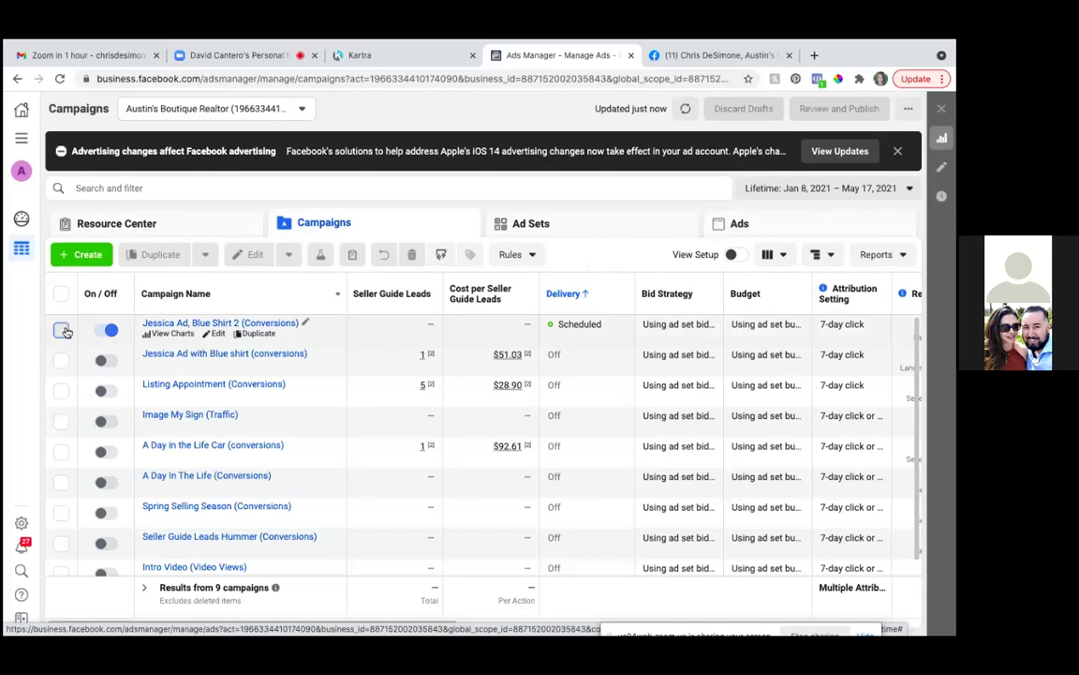
left_click(553, 234)
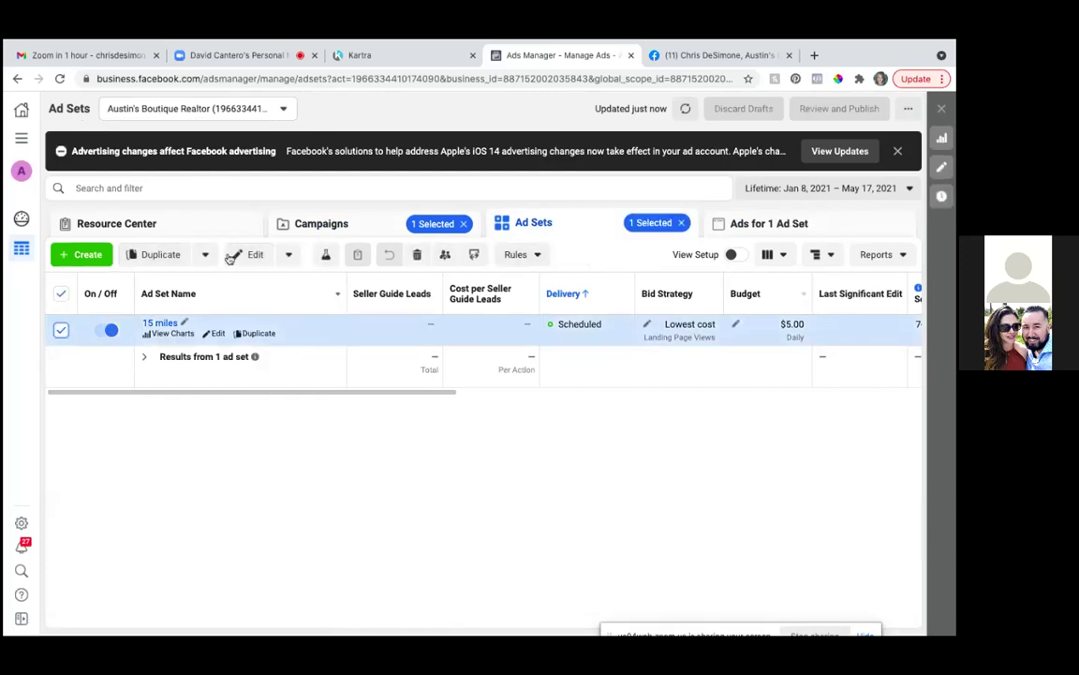
left_click(776, 225)
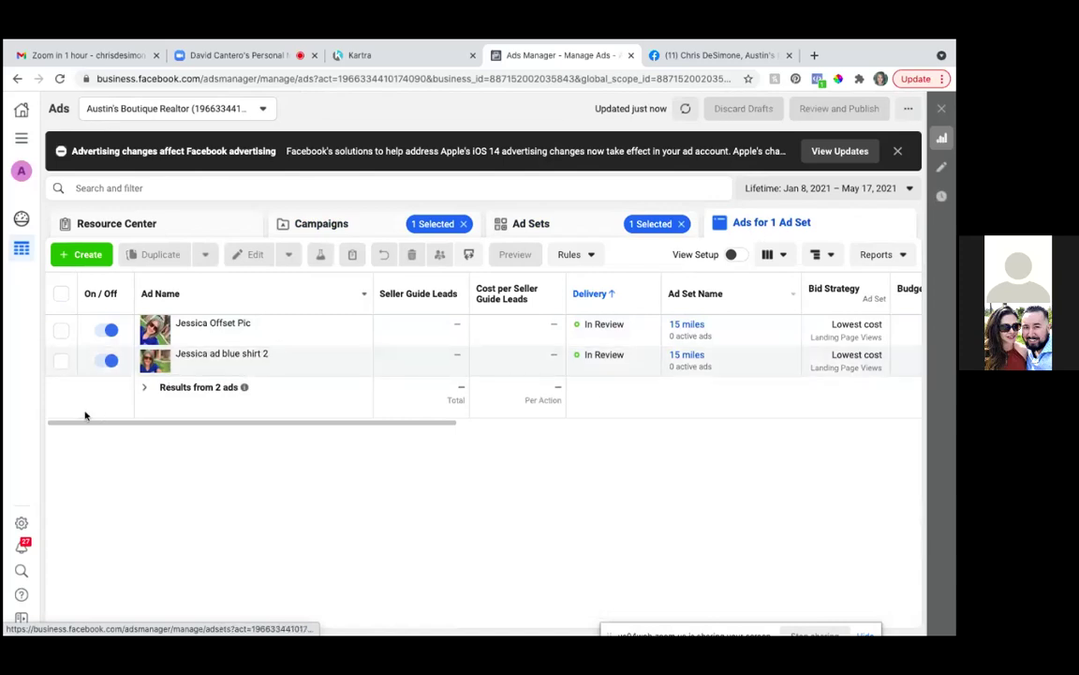
- Create another ad in the existing campaign's "15 miles" ad set, named with the client's first name followed by "Close Up"
left_click(90, 256)
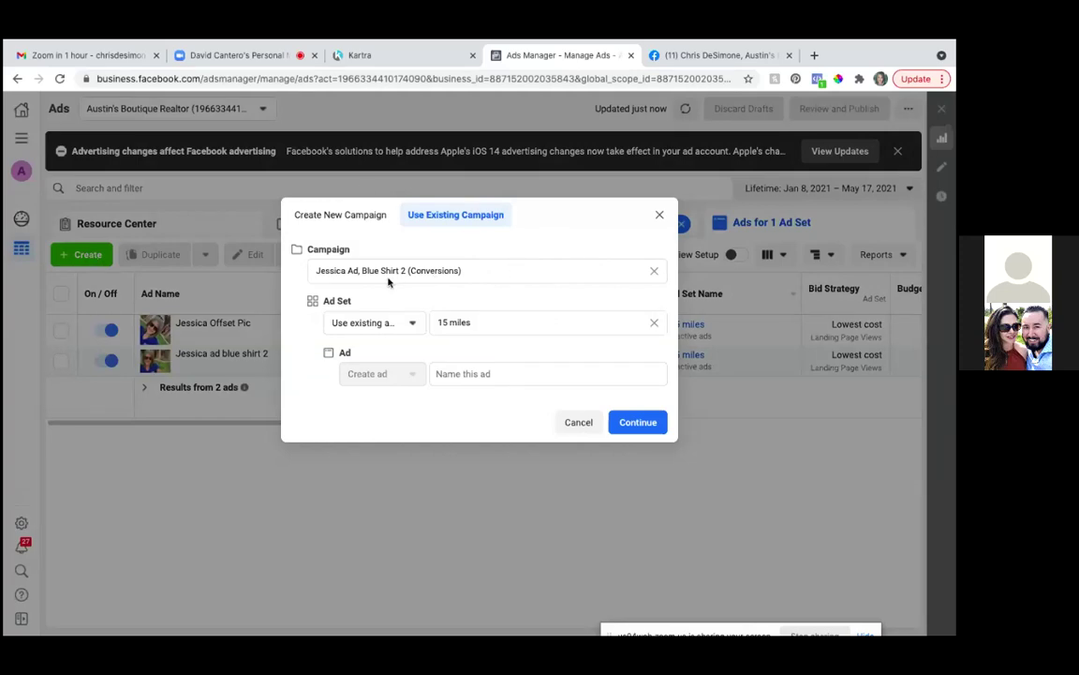
left_click(497, 275)
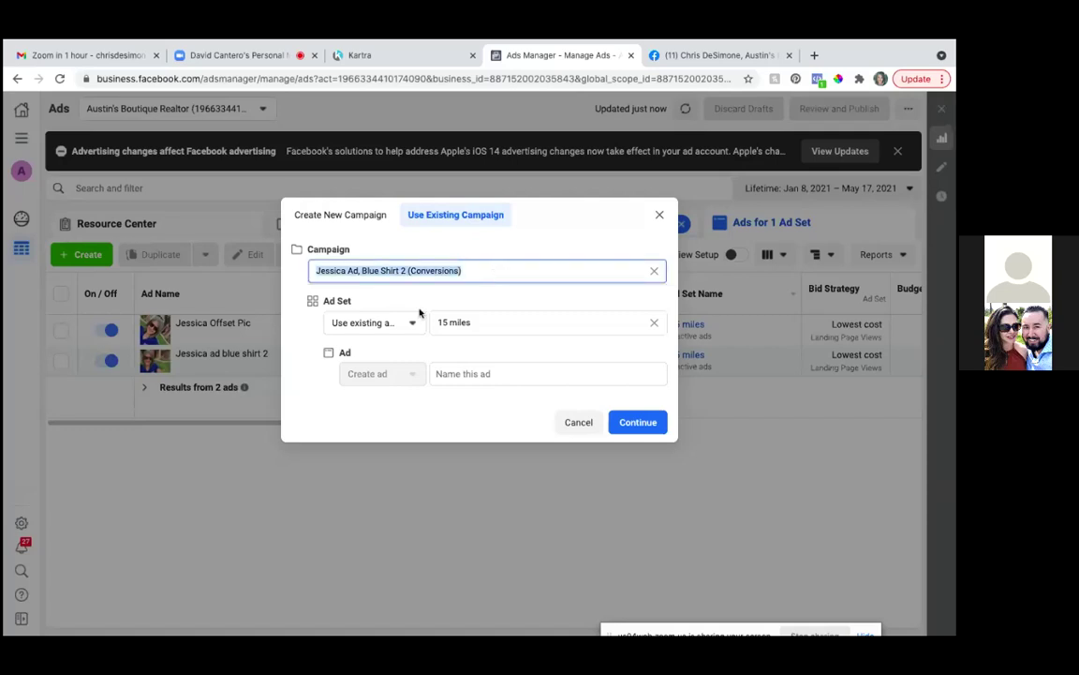
left_click(370, 379)
left_click(451, 368)
mouse_move(346, 631)
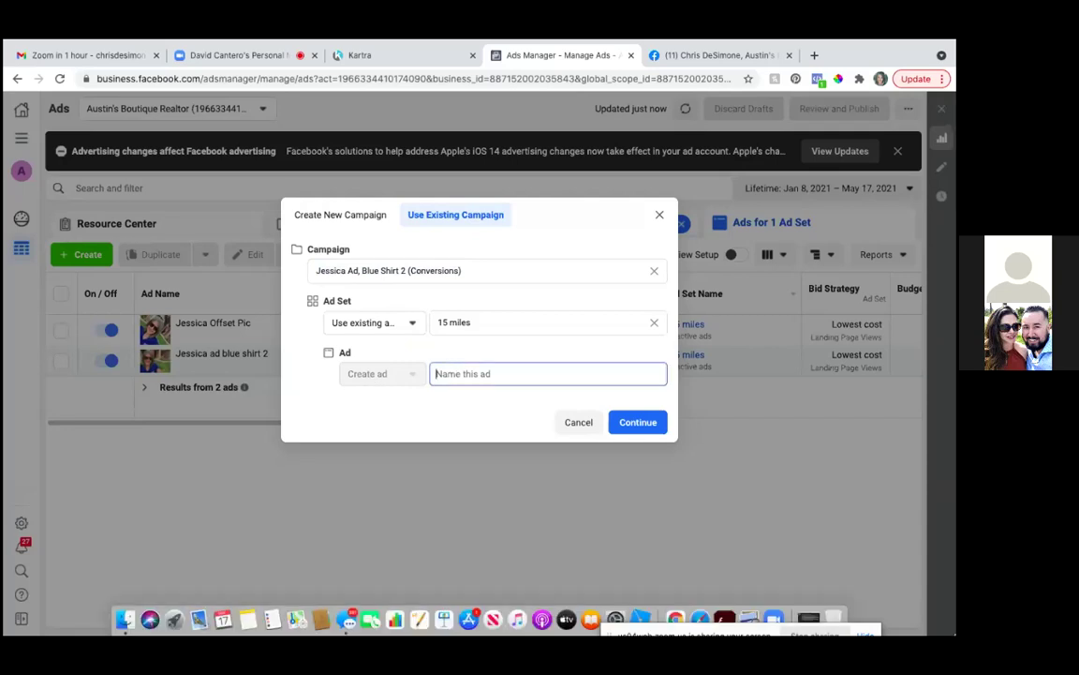
type("Jessica Close Up")
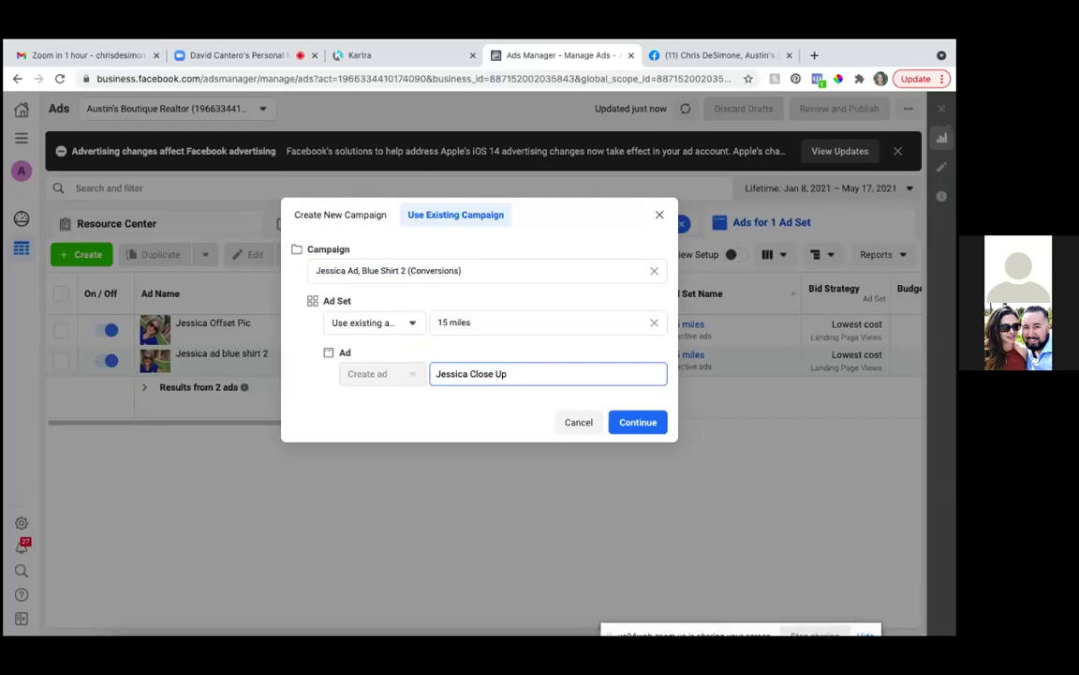
left_click(639, 423)
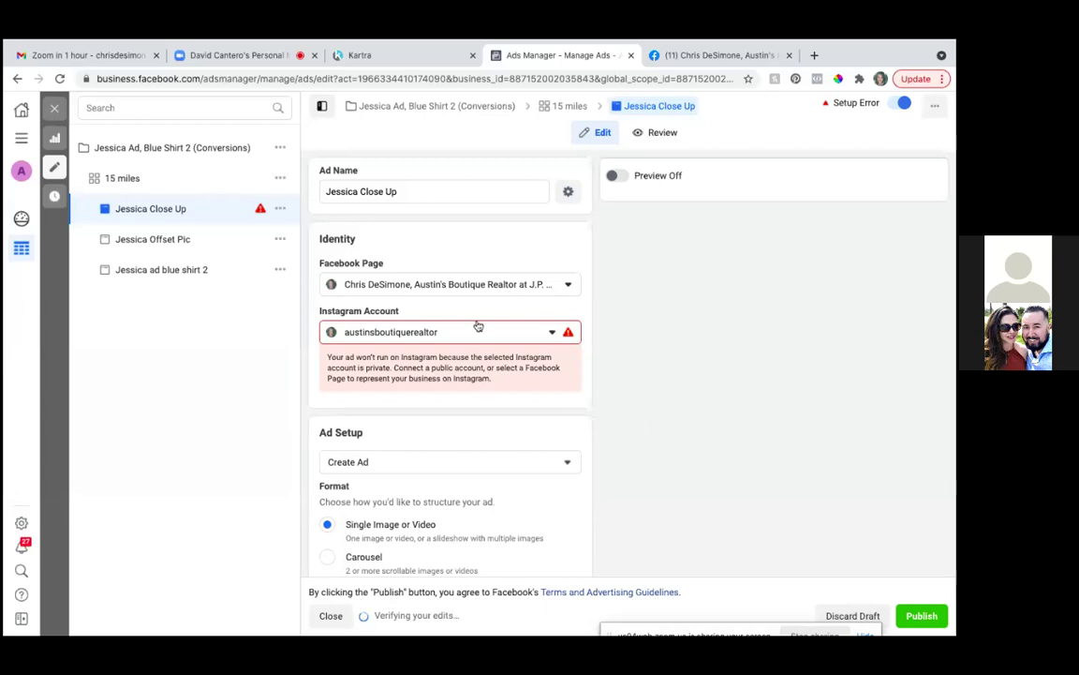
scroll(513, 469, "down", 2)
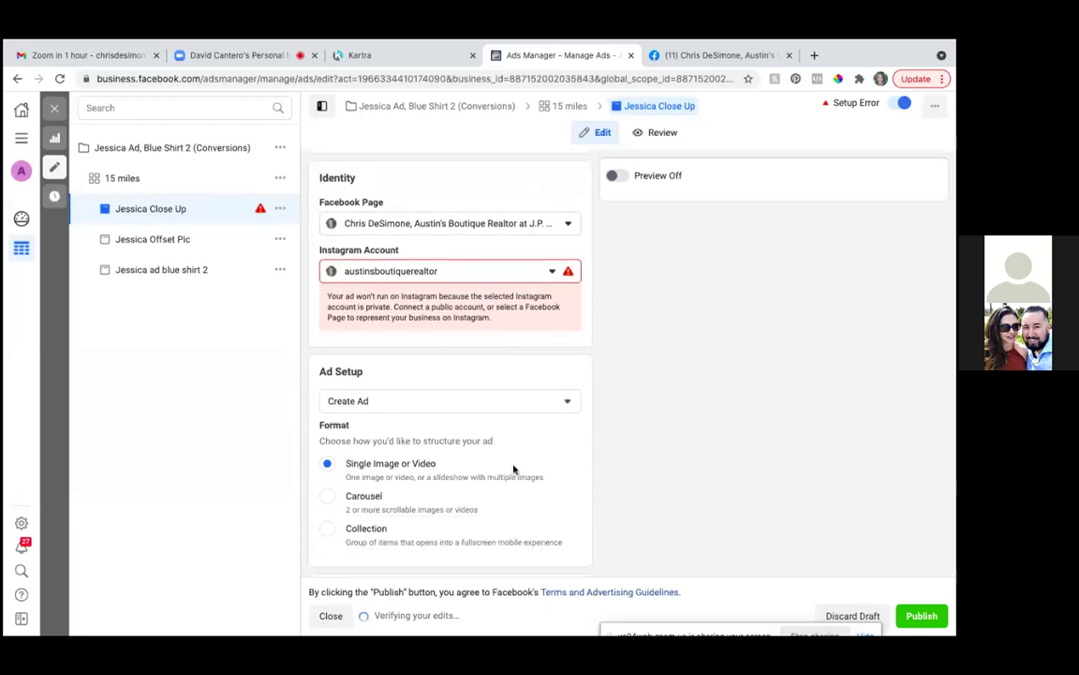
- Add IMG_4059.JPG from the account images as the "Close Up" ad's media
scroll(514, 468, "down", 4)
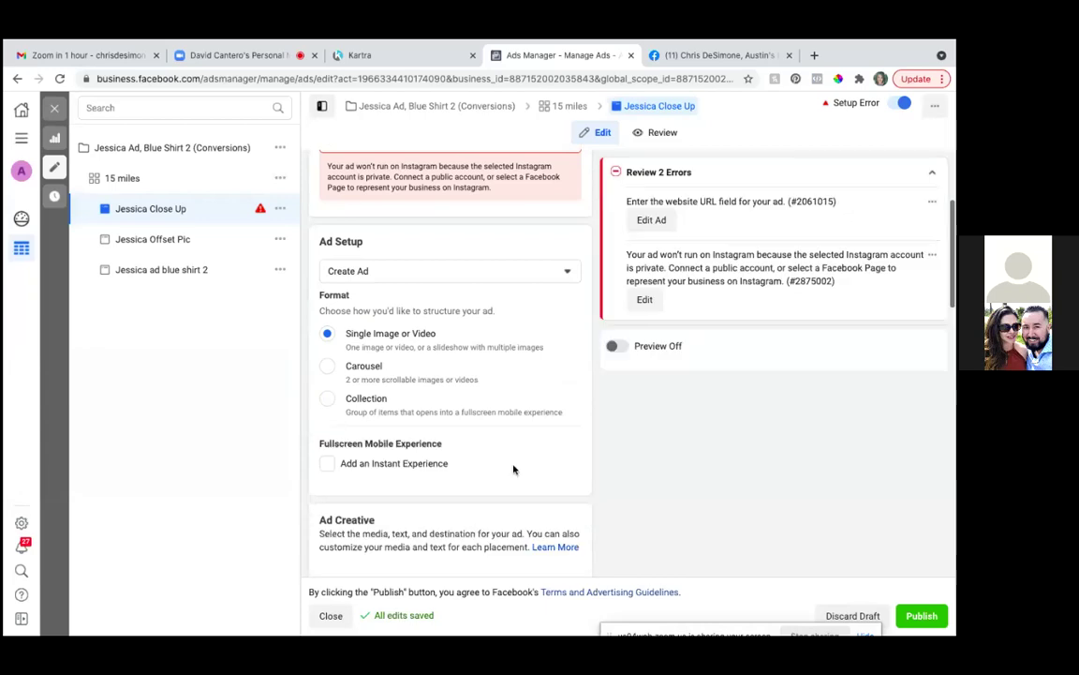
scroll(513, 469, "down", 3)
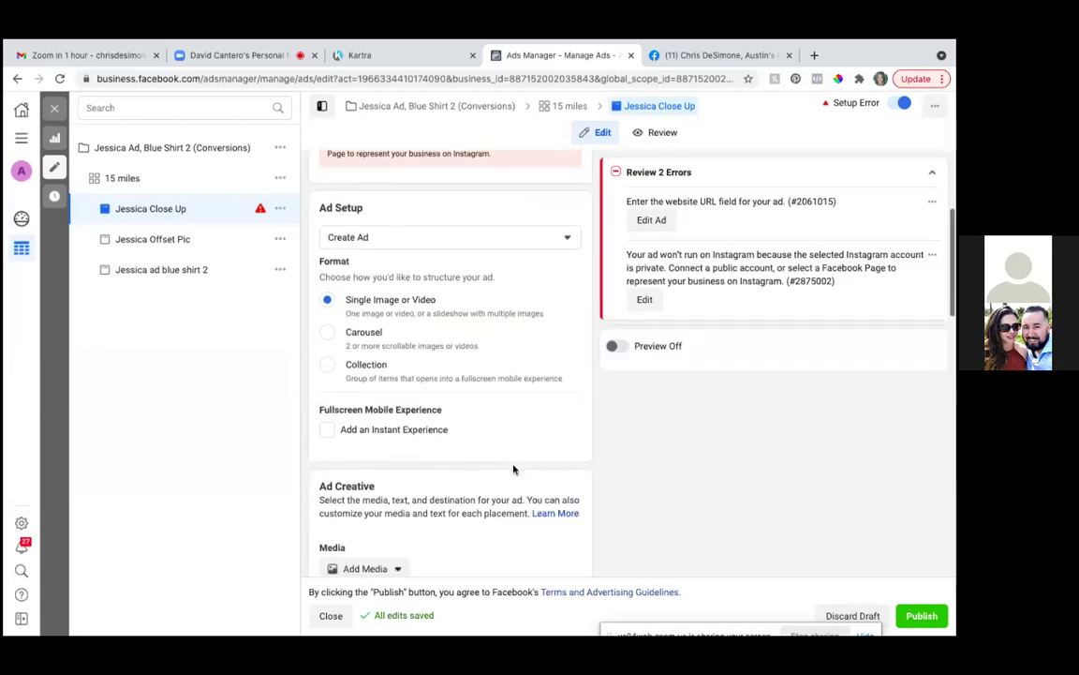
scroll(513, 466, "down", 3)
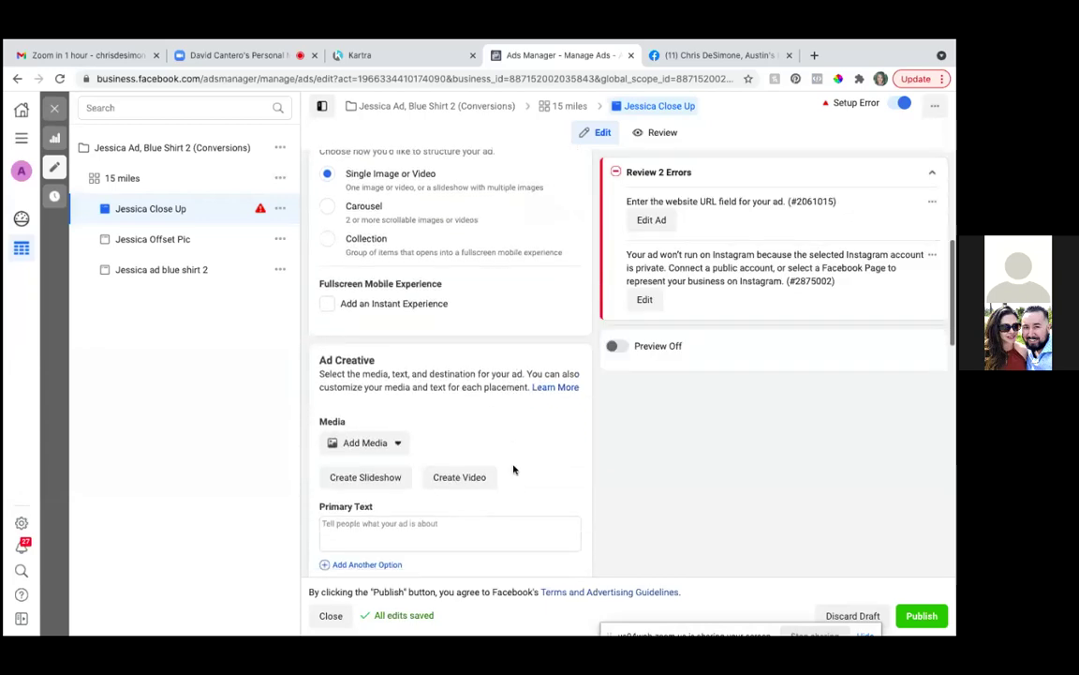
left_click(369, 445)
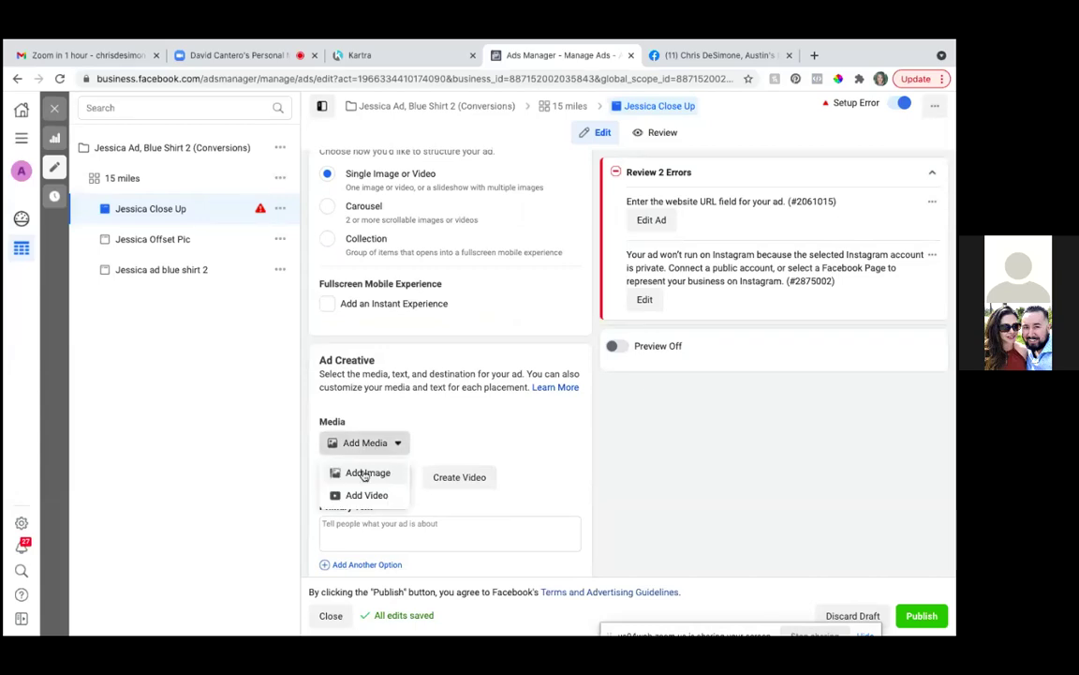
left_click(364, 474)
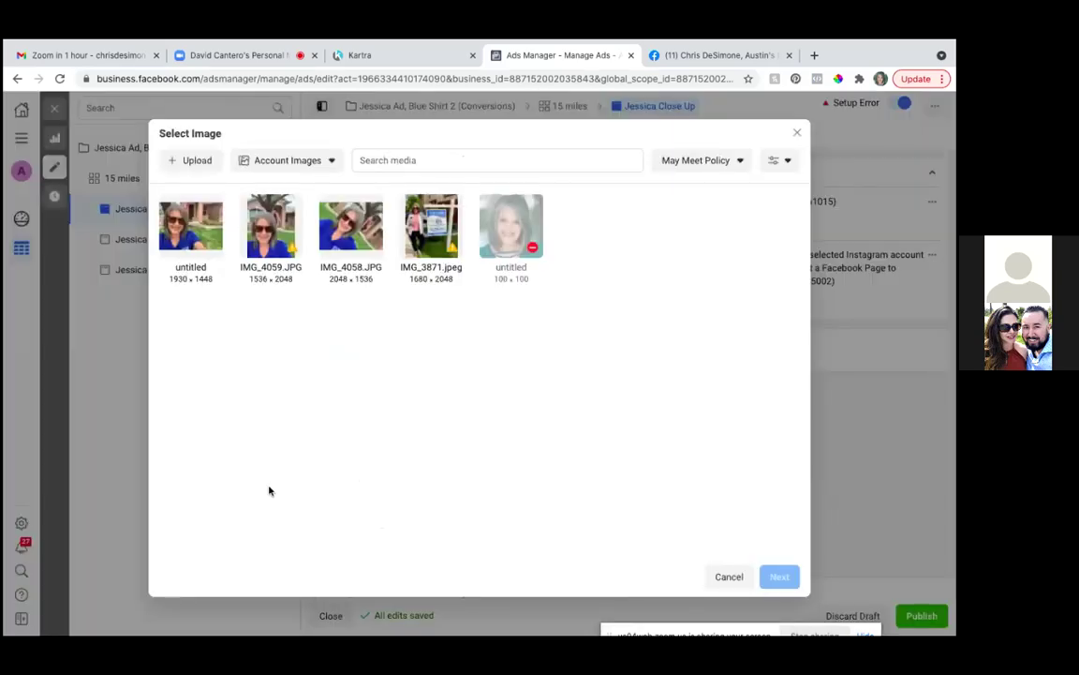
left_click(271, 246)
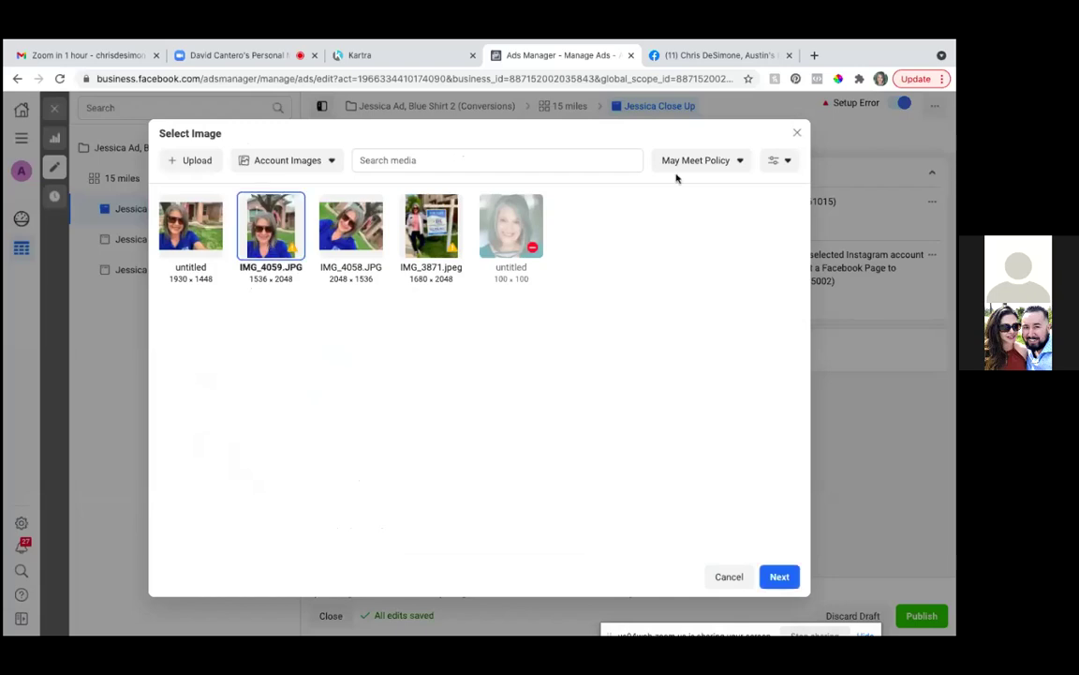
left_click(779, 576)
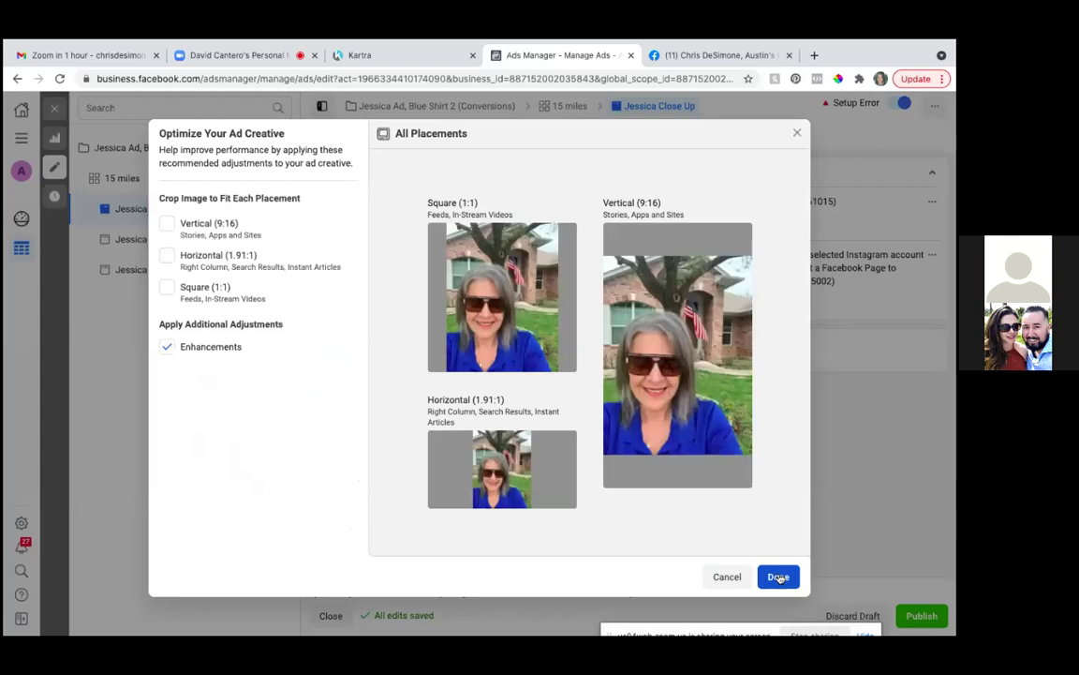
- Crop the image to fit the Vertical (9:16), Horizontal (1.91:1) and Square (1:1) placements
mouse_move(535, 489)
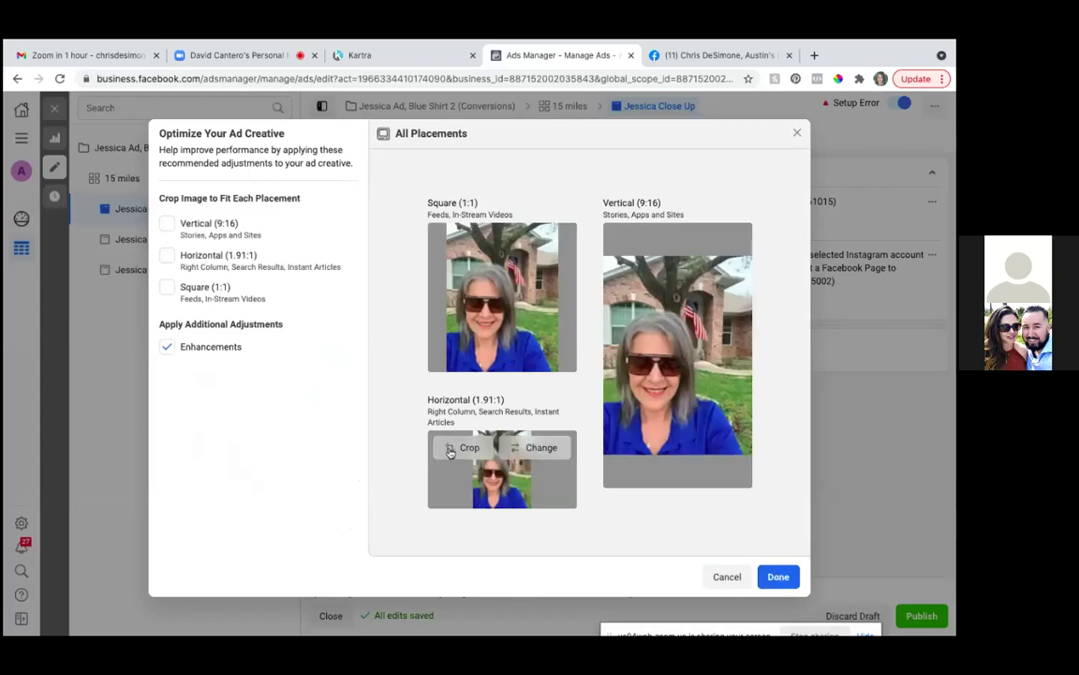
left_click(167, 224)
left_click(166, 256)
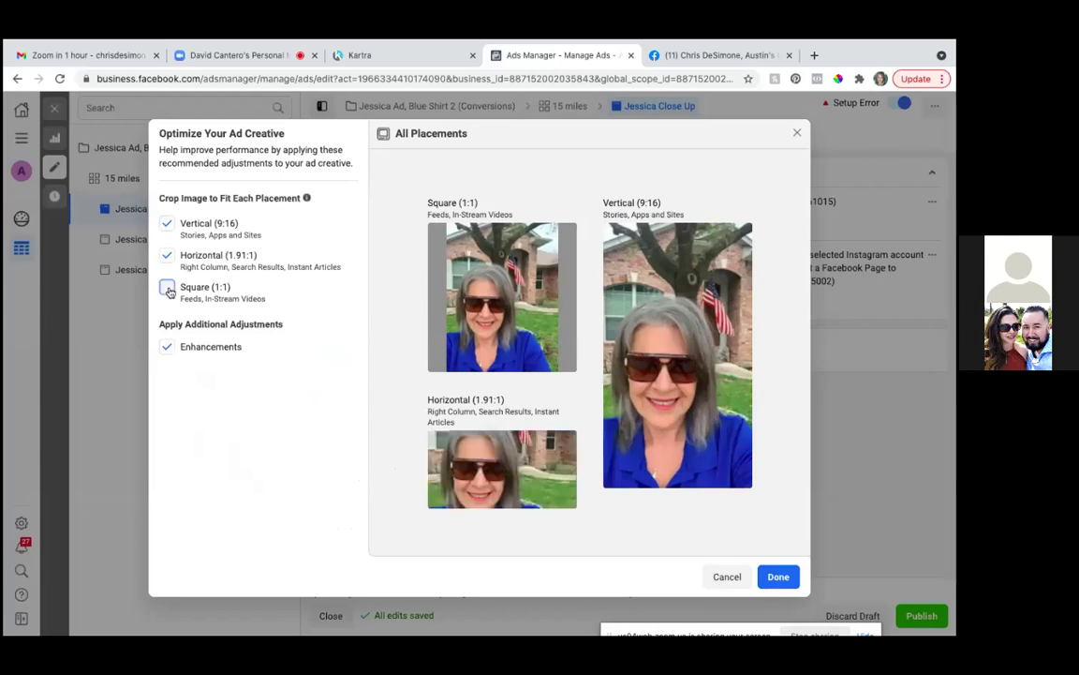
left_click(166, 288)
- Adjust the crop for the horizontal placements, then switch it to the Original 1536 × 2048 image and apply it
mouse_move(563, 504)
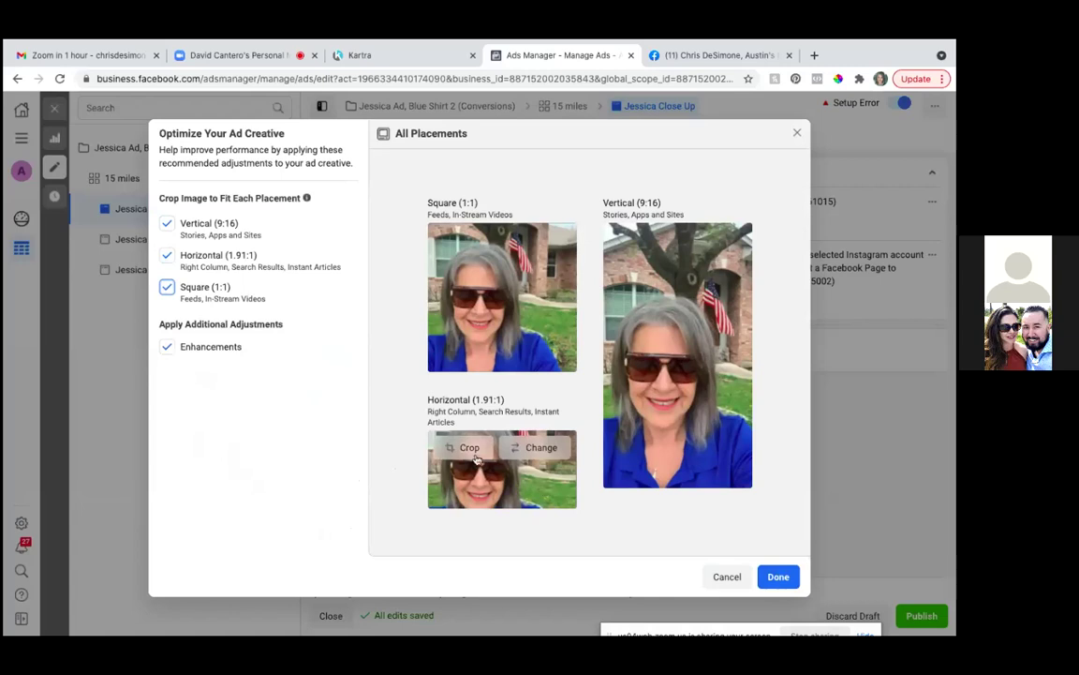
left_click(470, 449)
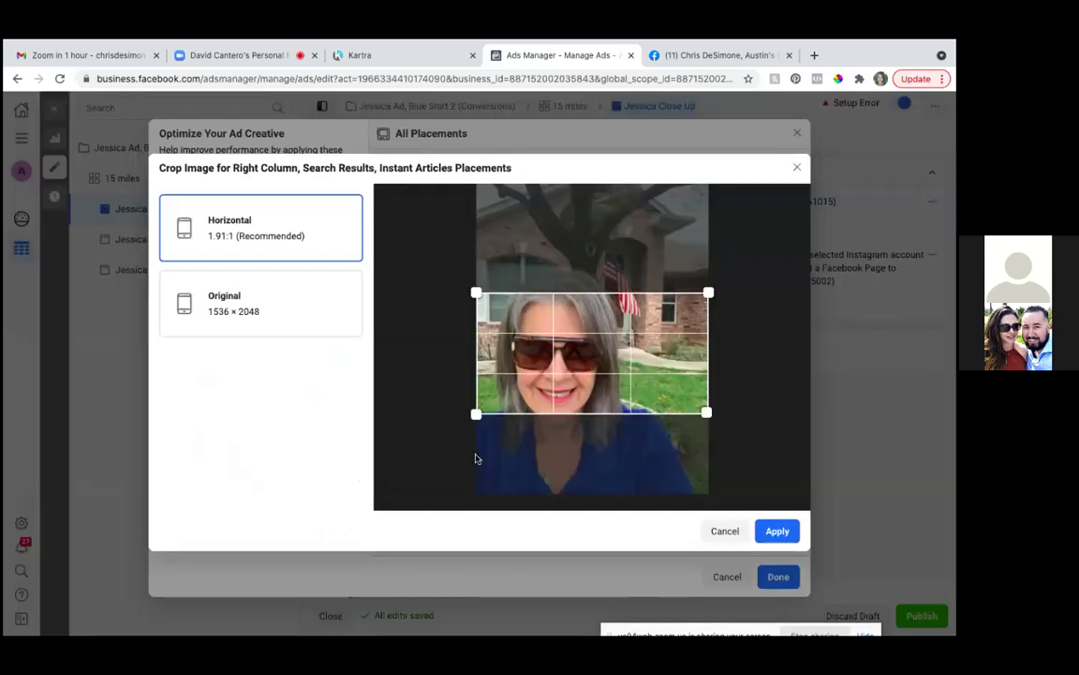
left_click_drag(581, 391, 556, 369)
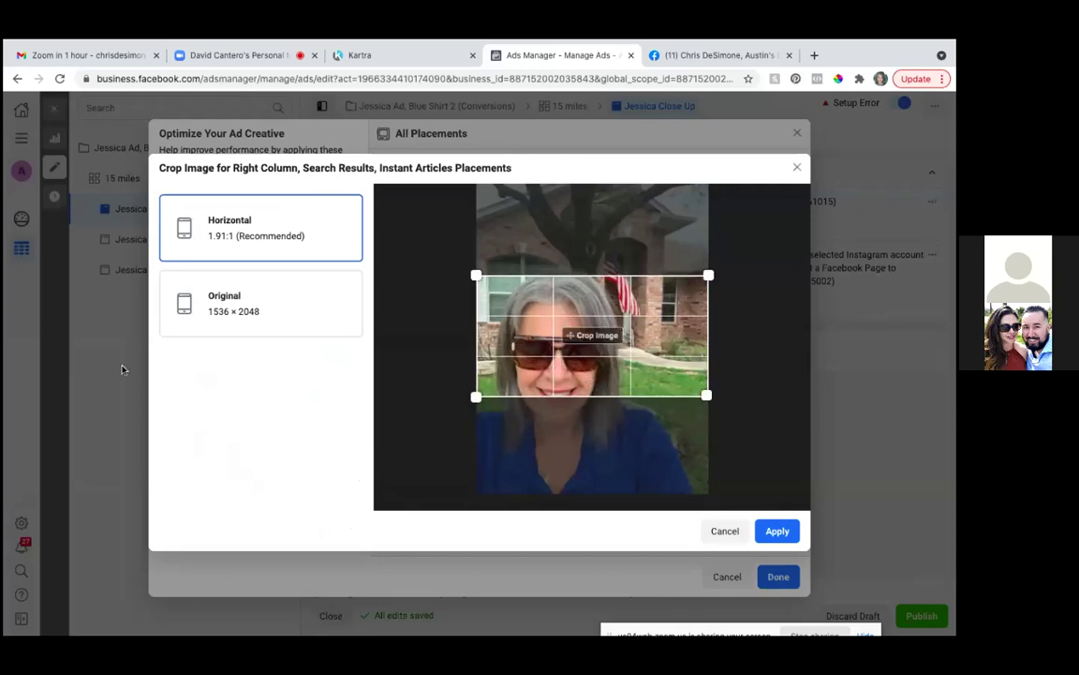
left_click(207, 308)
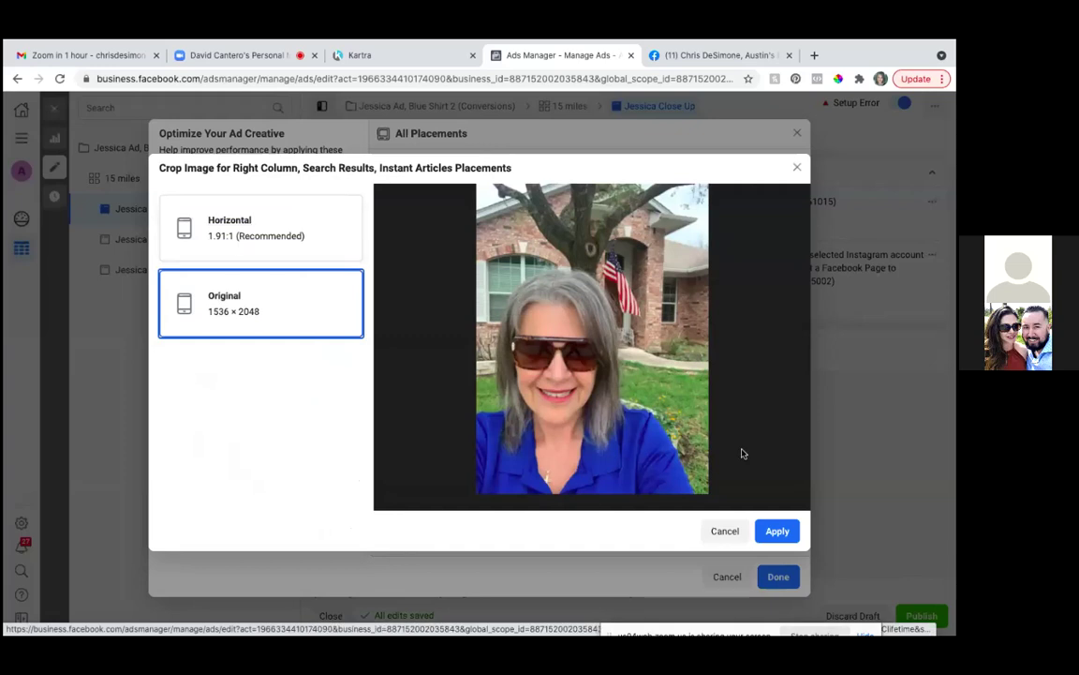
left_click(776, 531)
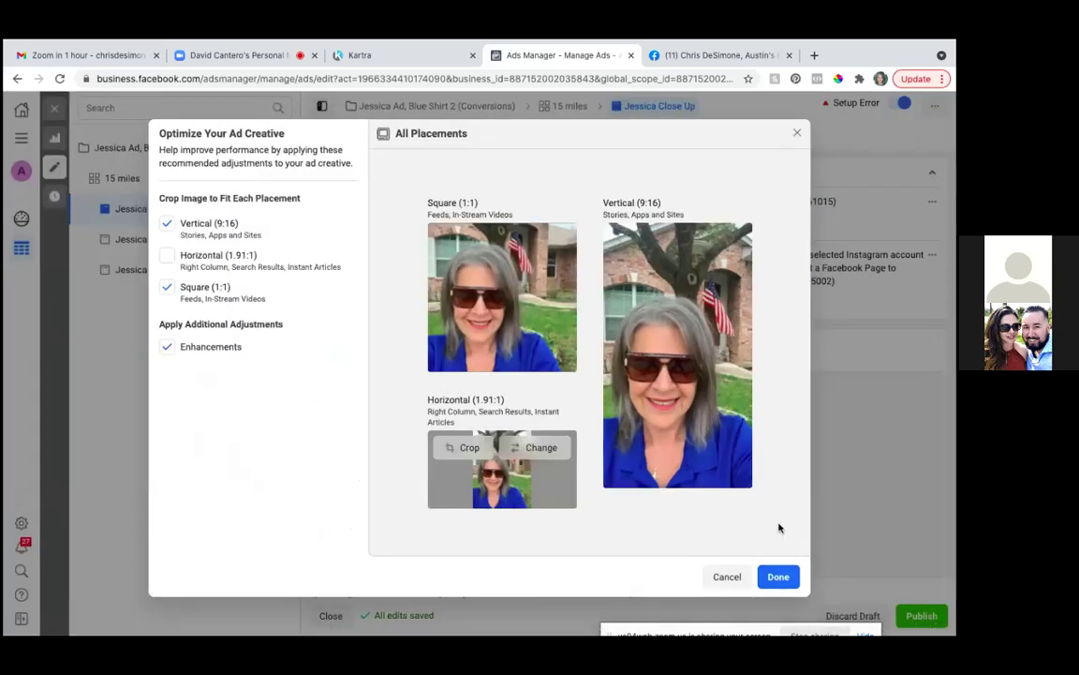
- Use the Original 1536 × 2048 image for the square and vertical placements too, and finish the creative adjustments
mouse_move(486, 263)
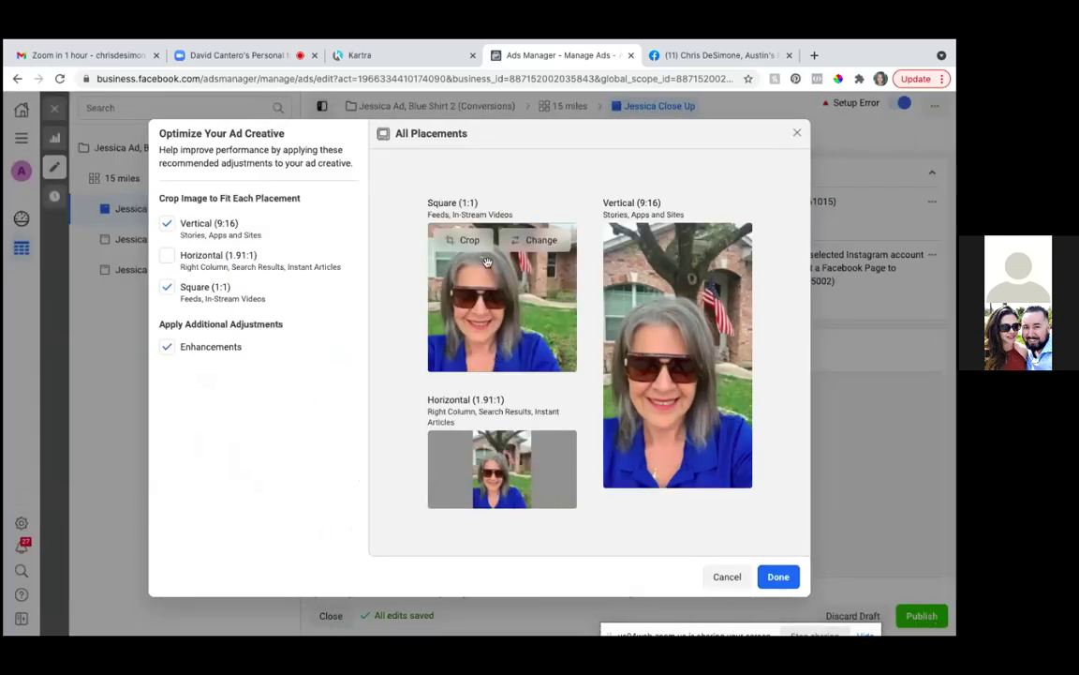
left_click(477, 241)
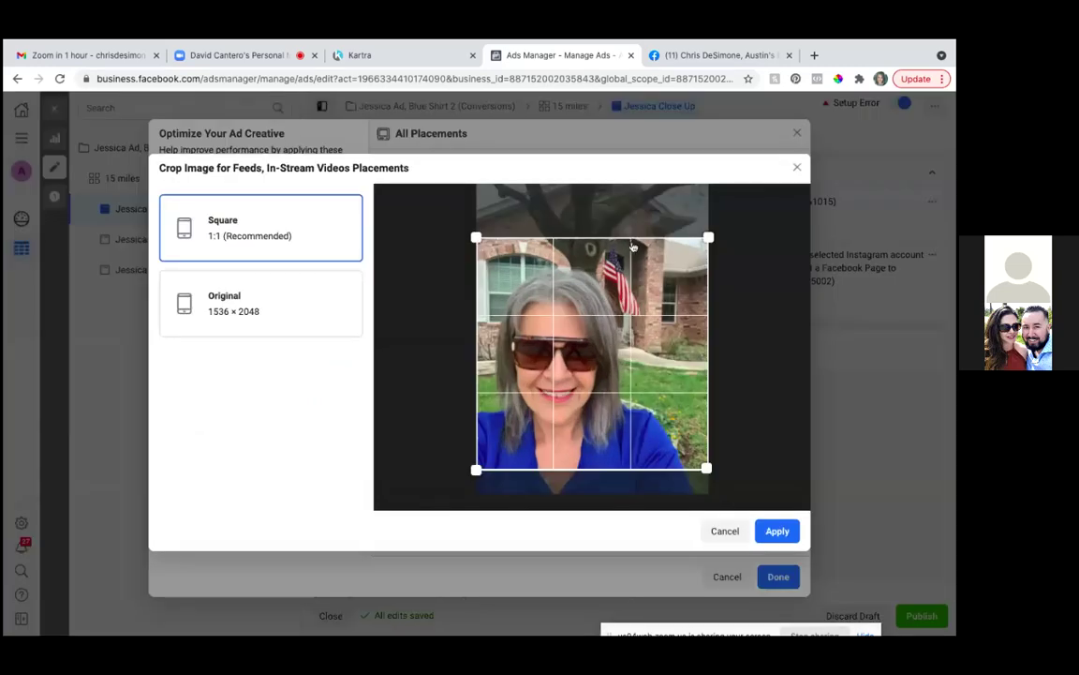
left_click(185, 313)
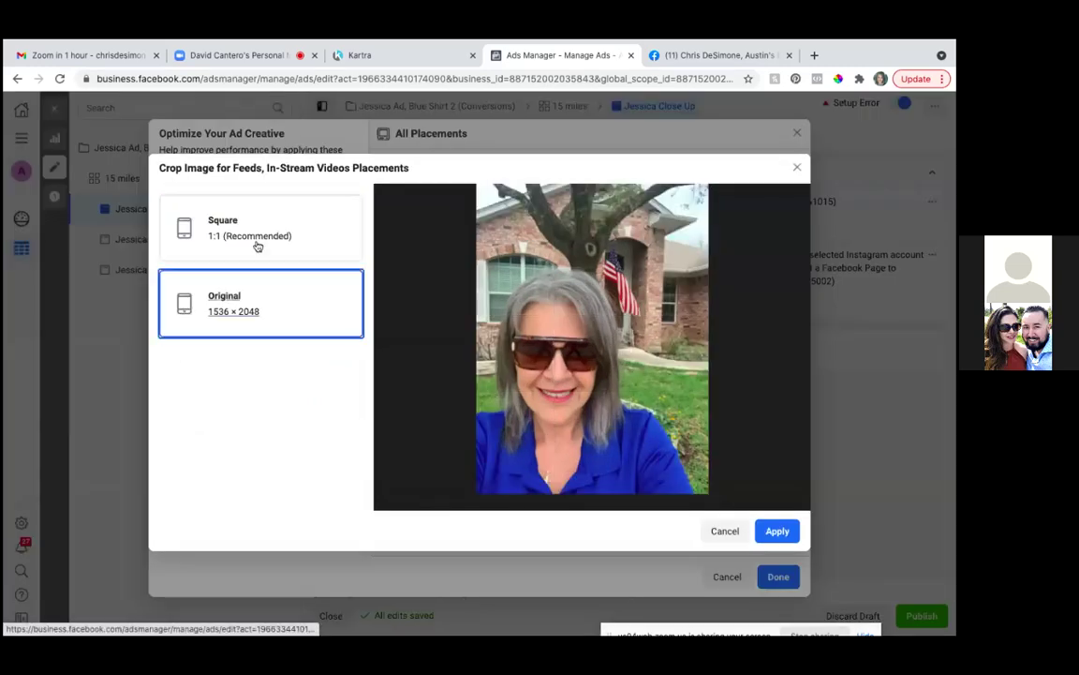
left_click(777, 531)
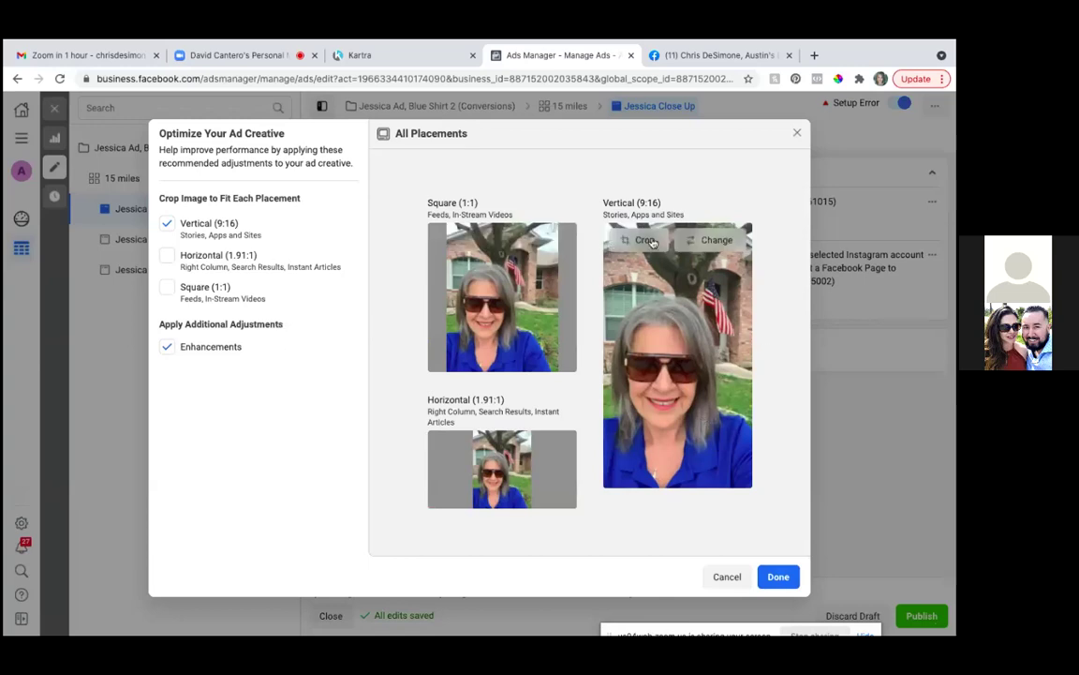
left_click(646, 241)
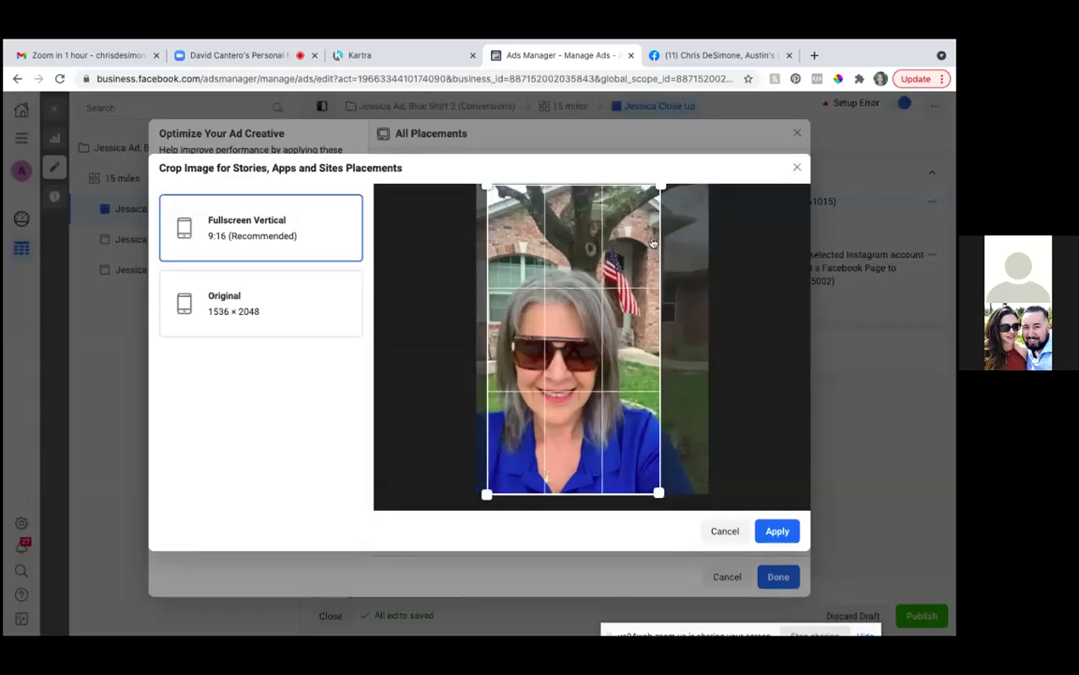
left_click(258, 298)
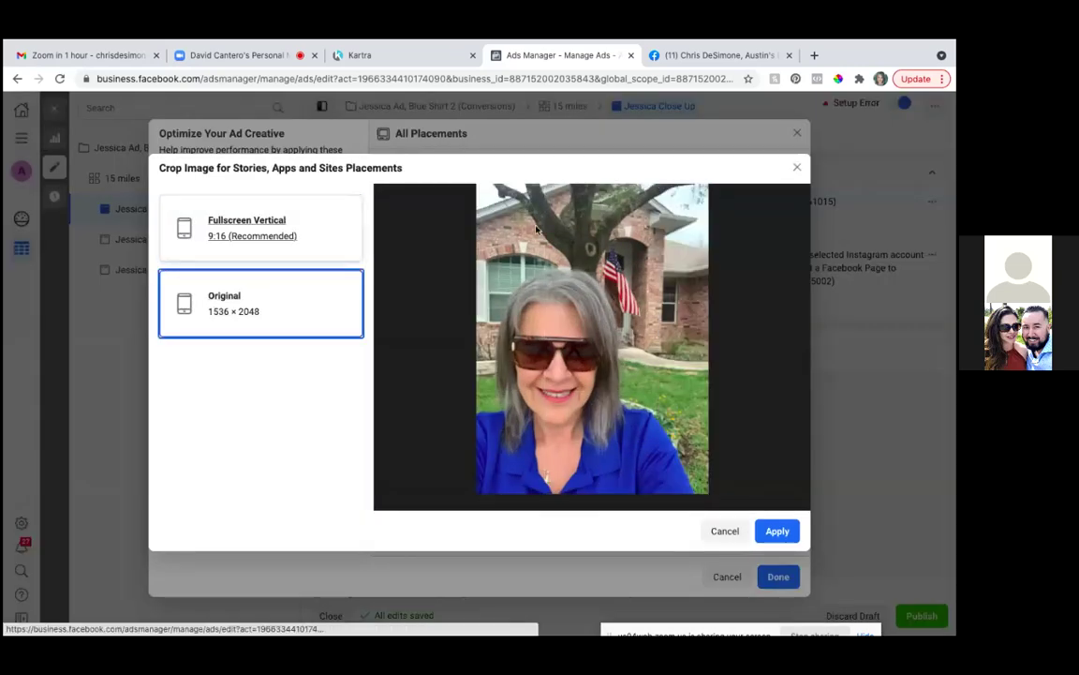
left_click(776, 532)
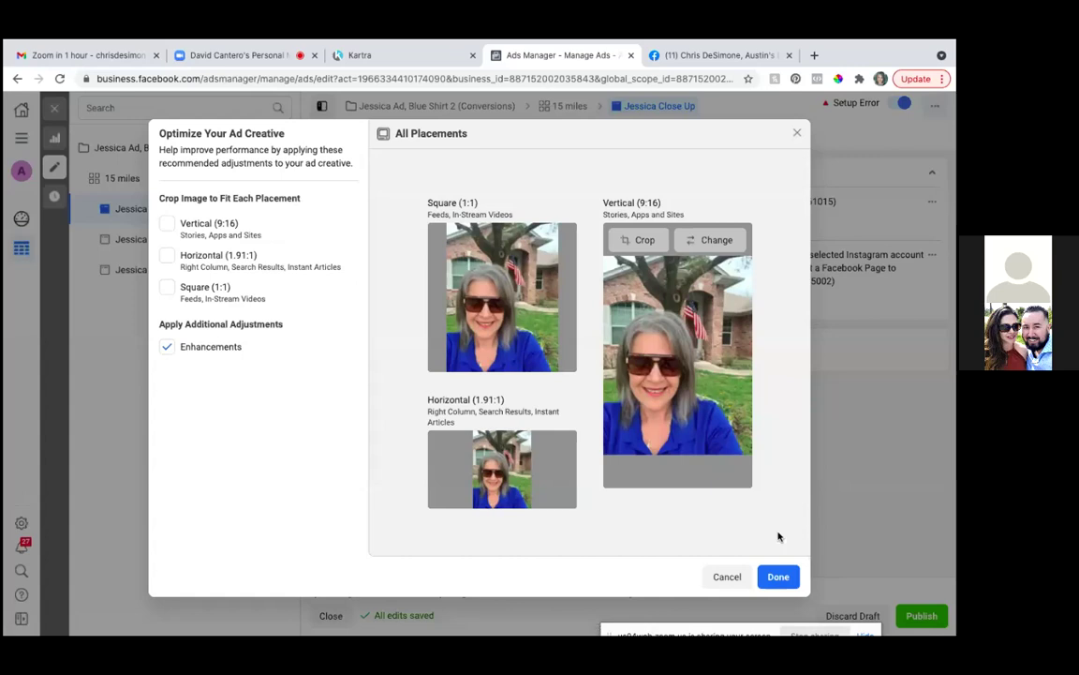
left_click(780, 579)
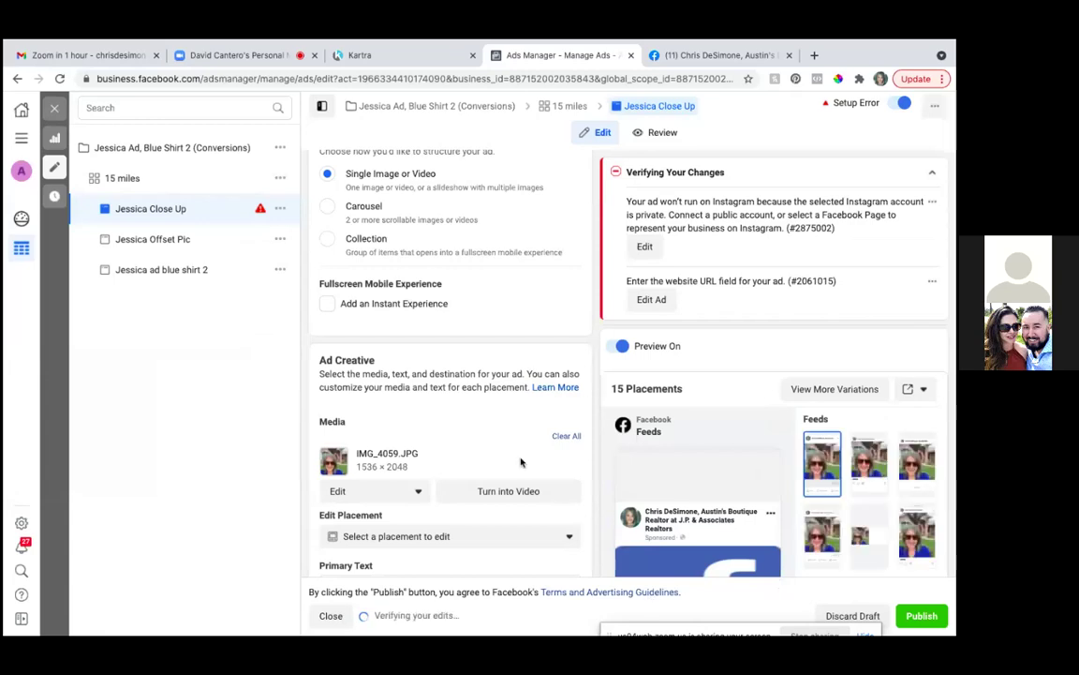
- Fill the ad's primary text with the client-story text from the May 11 post on the business's Facebook page
scroll(521, 462, "down", 1)
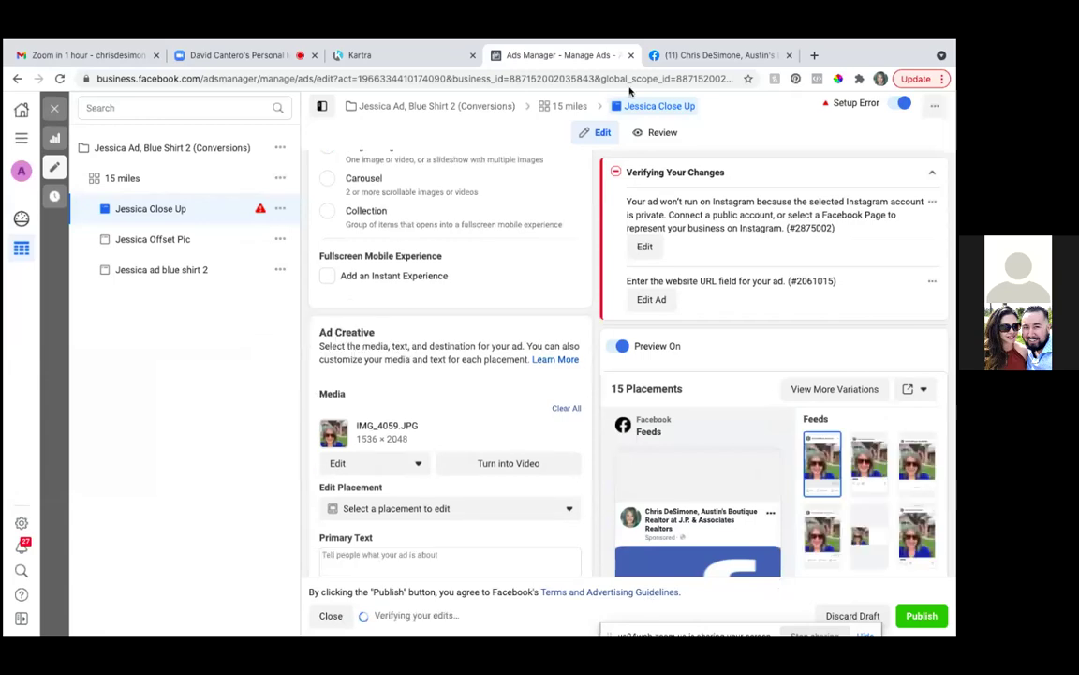
left_click(696, 56)
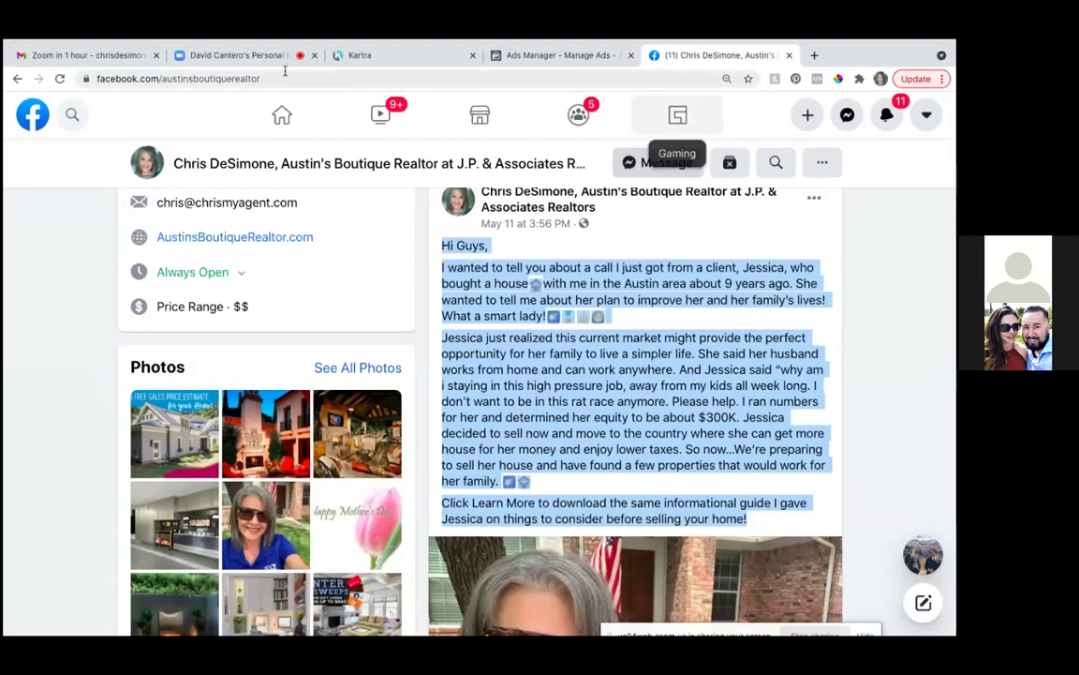
left_click(518, 54)
scroll(428, 434, "down", 3)
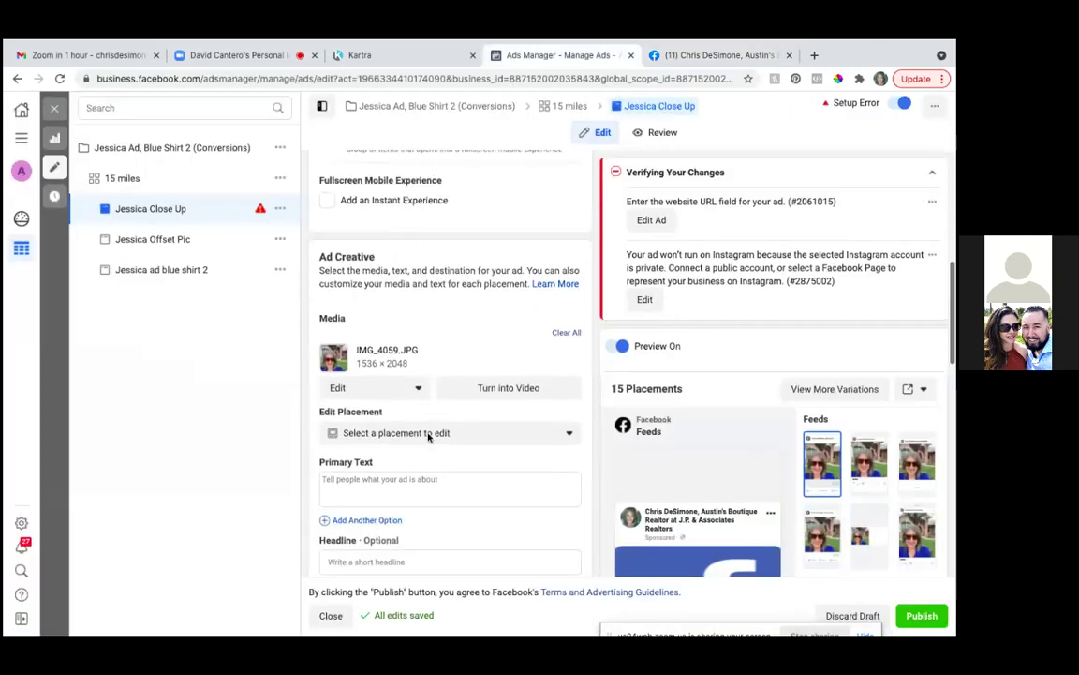
scroll(428, 434, "down", 1)
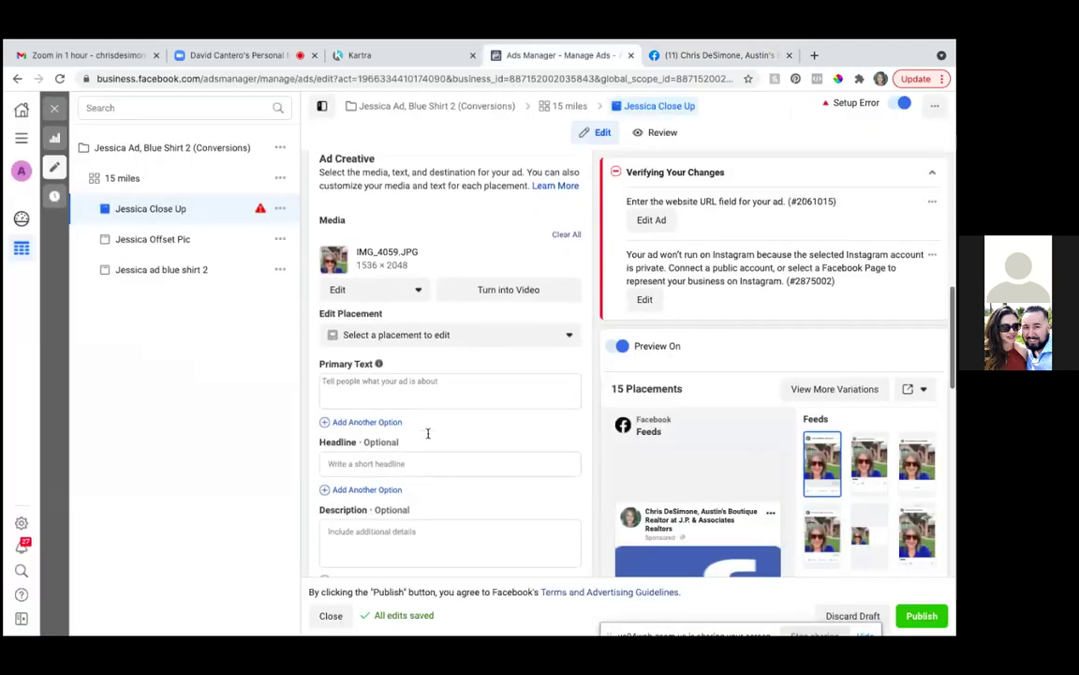
left_click(368, 379)
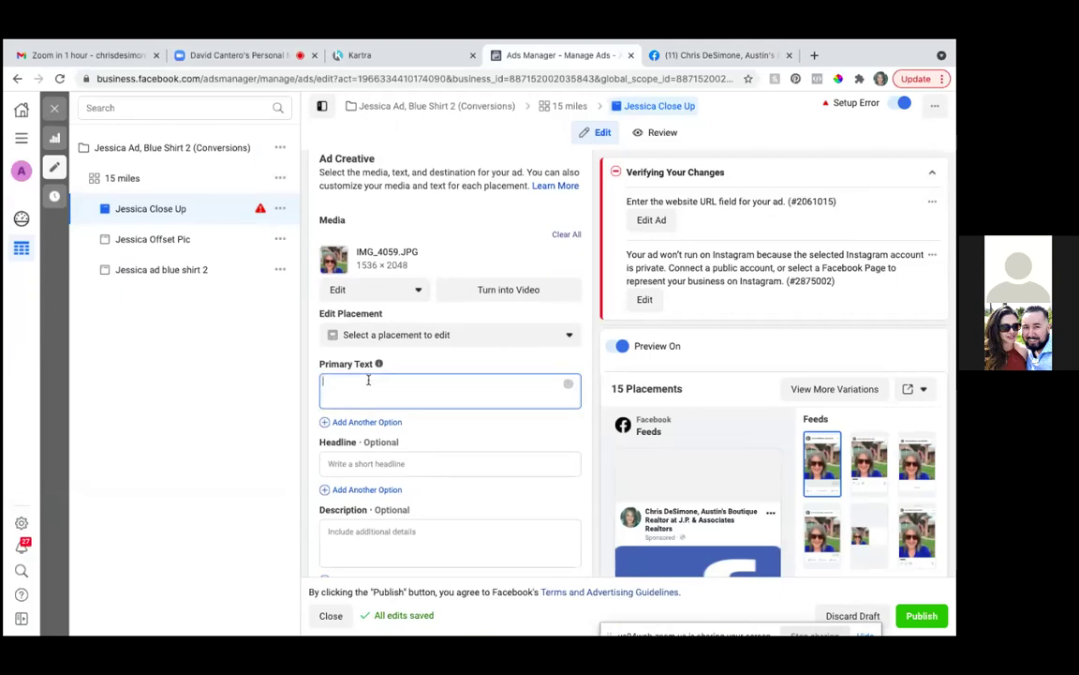
key("ctrl+v")
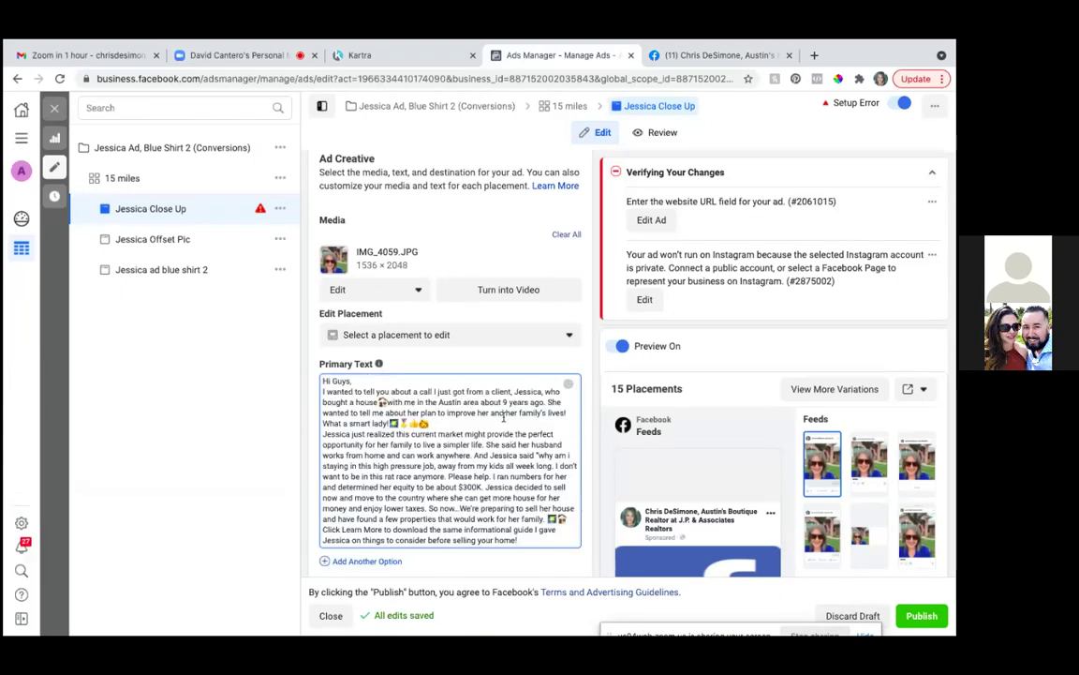
- Insert blank lines in the primary text after the "Hi Guys," greeting and after the paragraph ending in "What a smart lady!"
left_click(323, 392)
key("Return")
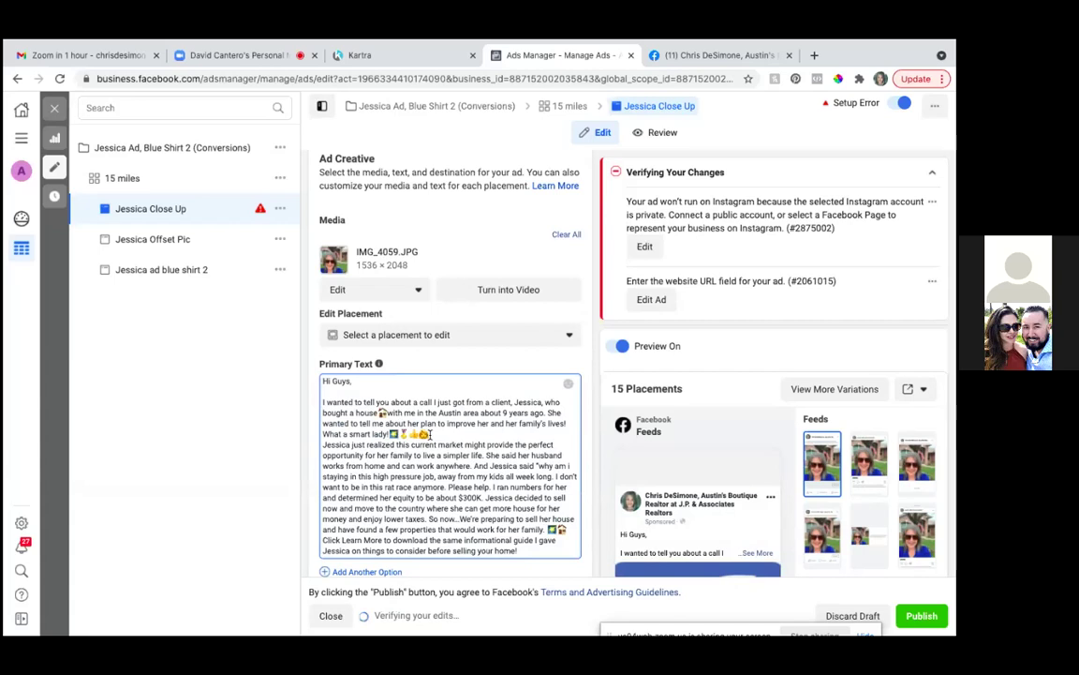
left_click(431, 433)
key("Return")
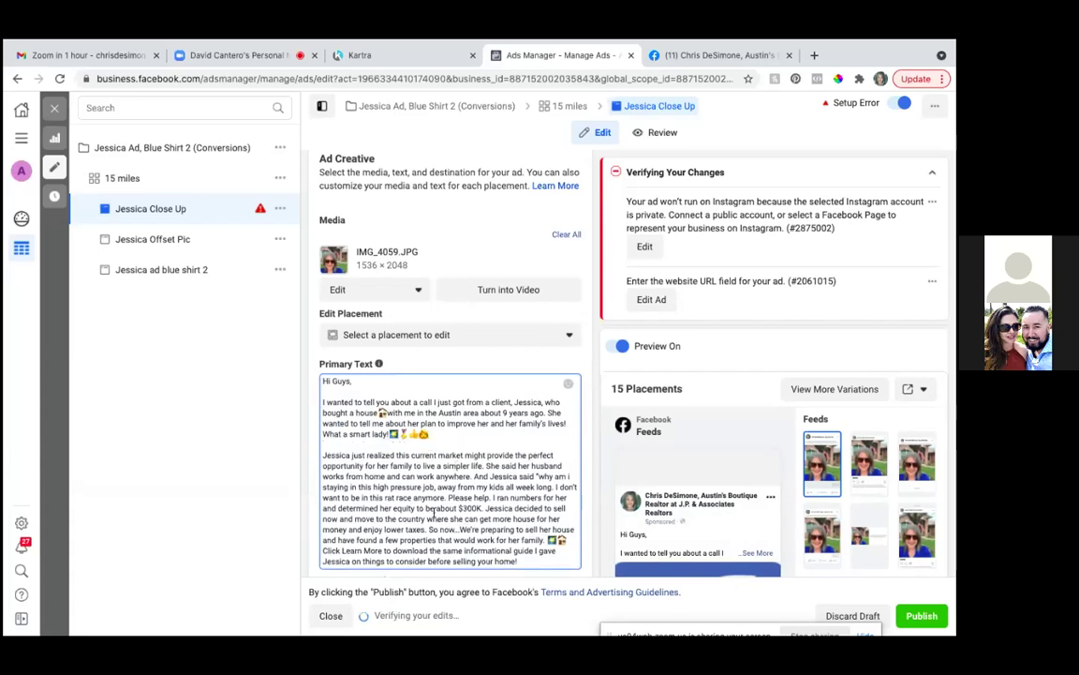
- Paste the client-story text into the headline and delete everything before its closing "Click Learn More to download the same informational guide" sentence
scroll(326, 555, "down", 2)
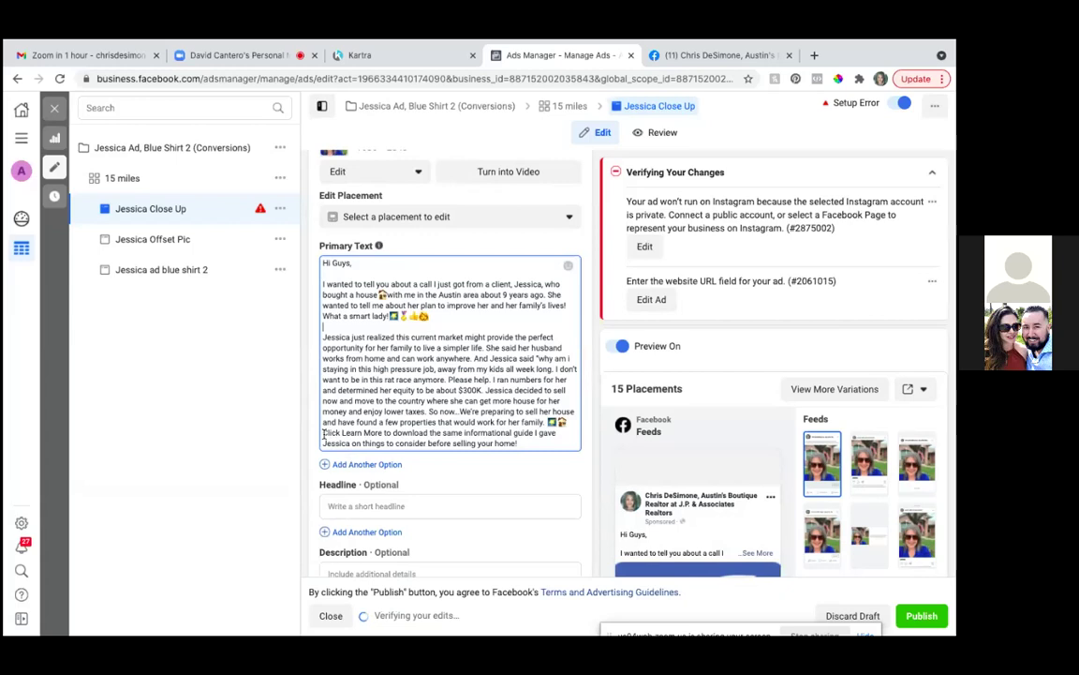
left_click_drag(324, 433, 505, 448)
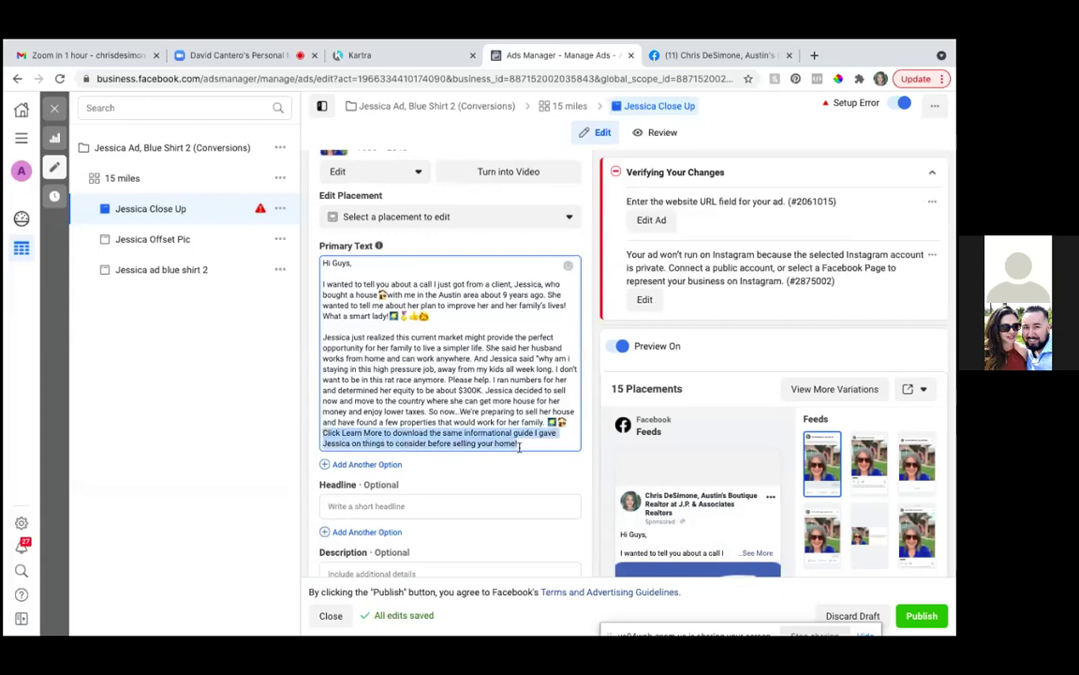
left_click(382, 503)
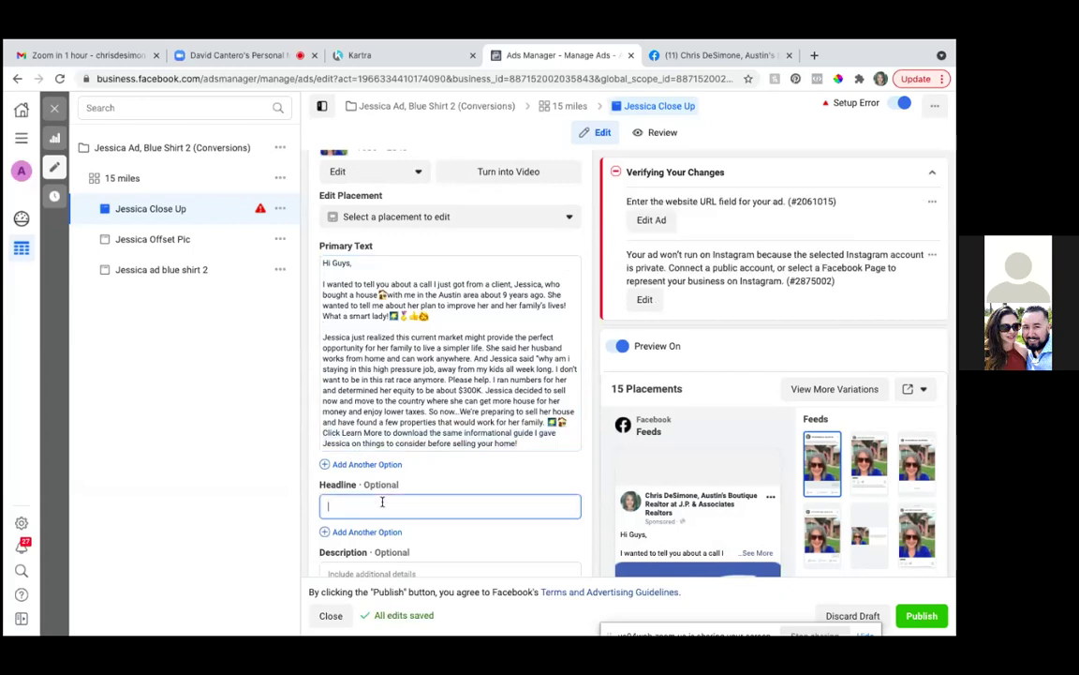
key("ctrl+v")
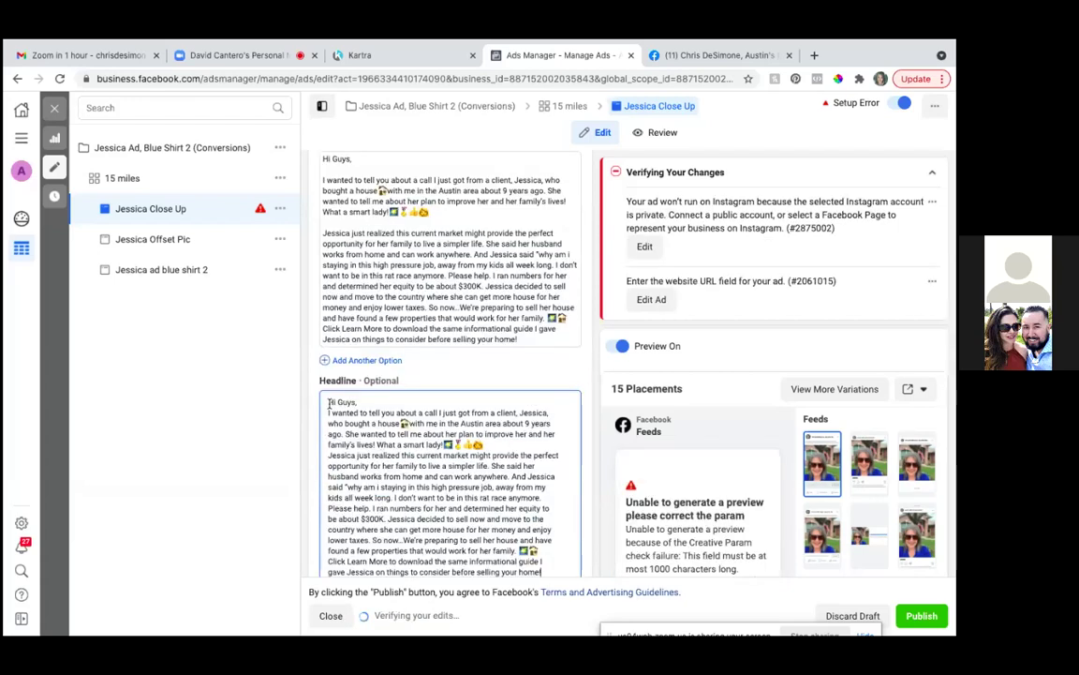
left_click_drag(329, 402, 543, 502)
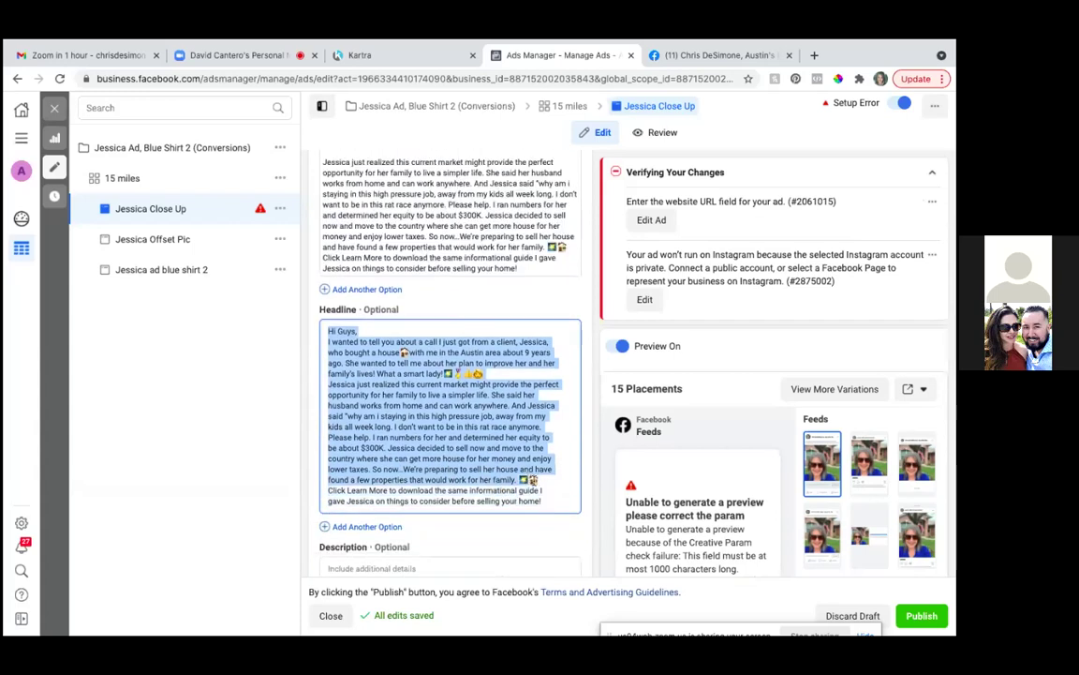
key("BackSpace")
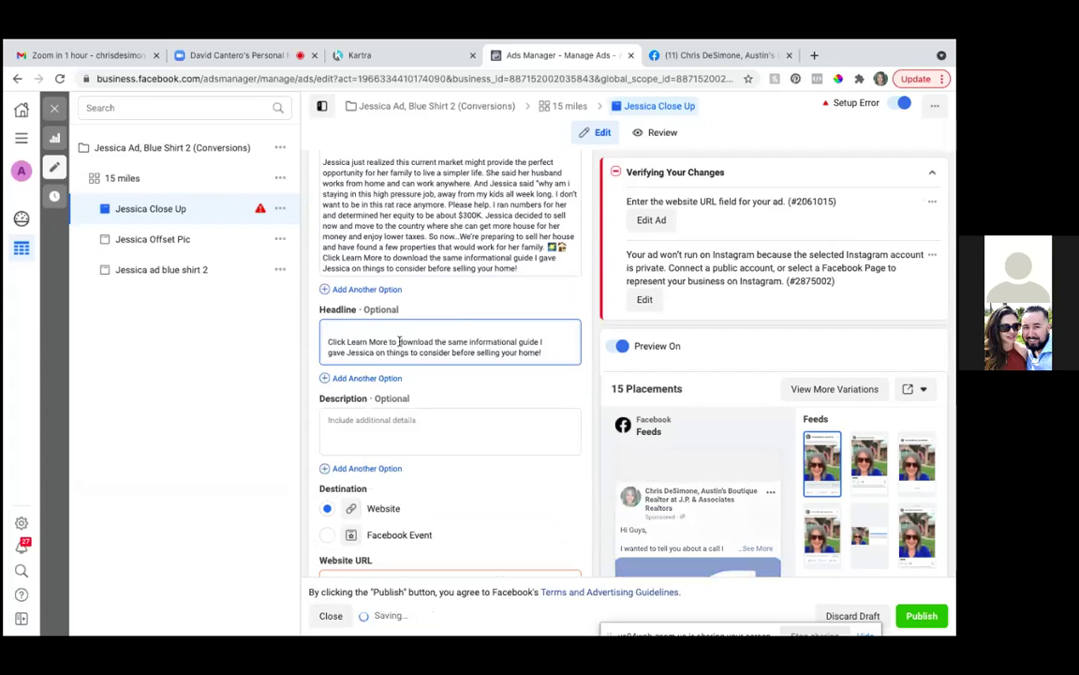
- Capitalize "Download" in the headline and remove the "Click Learn More to" wording and blank line before it
key("Delete")
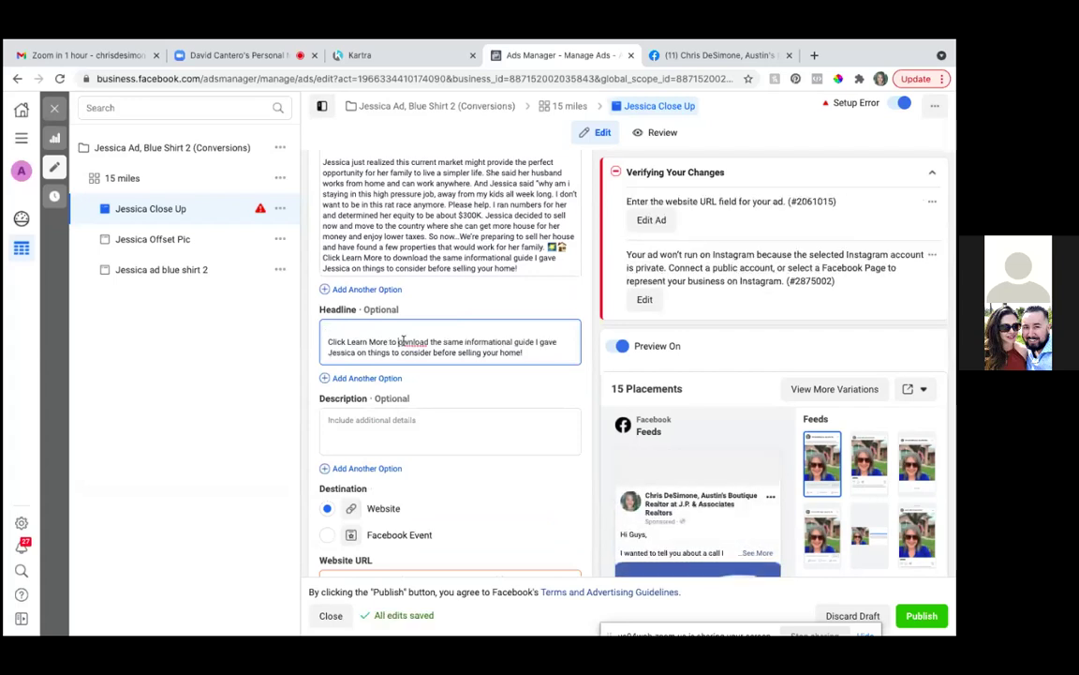
type("n")
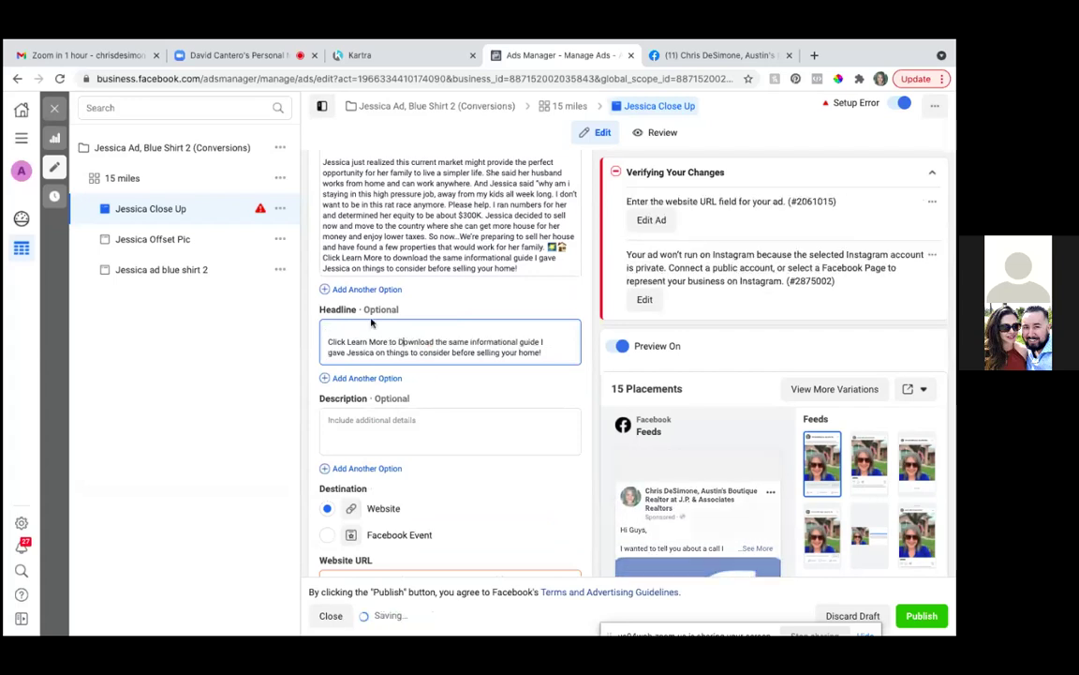
left_click(398, 342)
key("Delete")
type("D")
left_click_drag(328, 341, 397, 341)
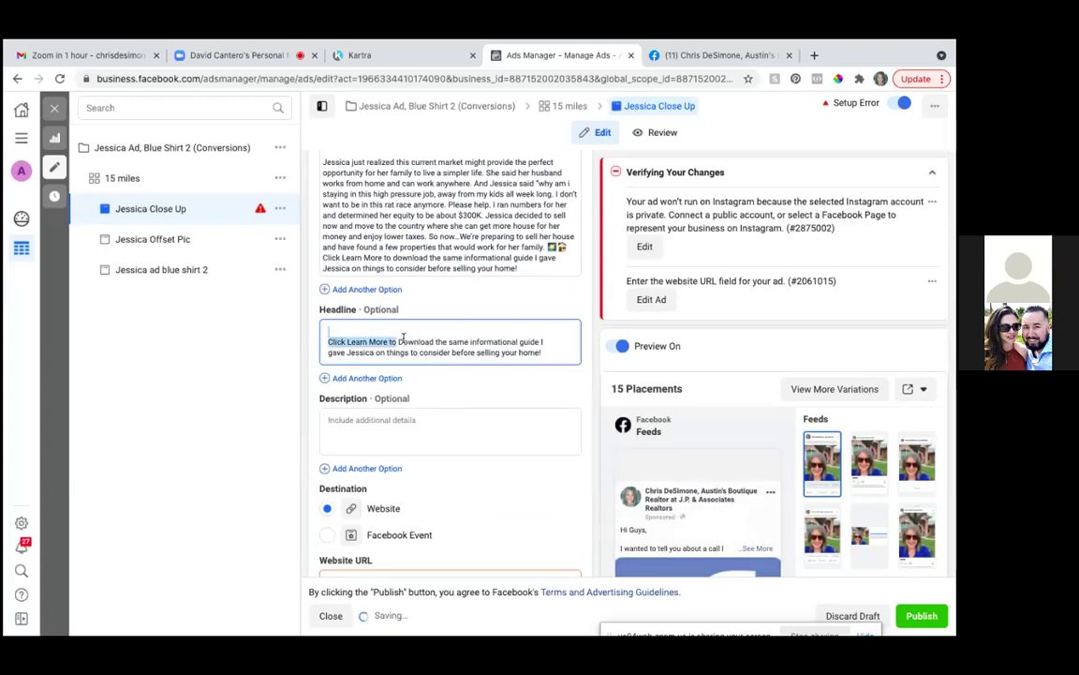
key("Delete")
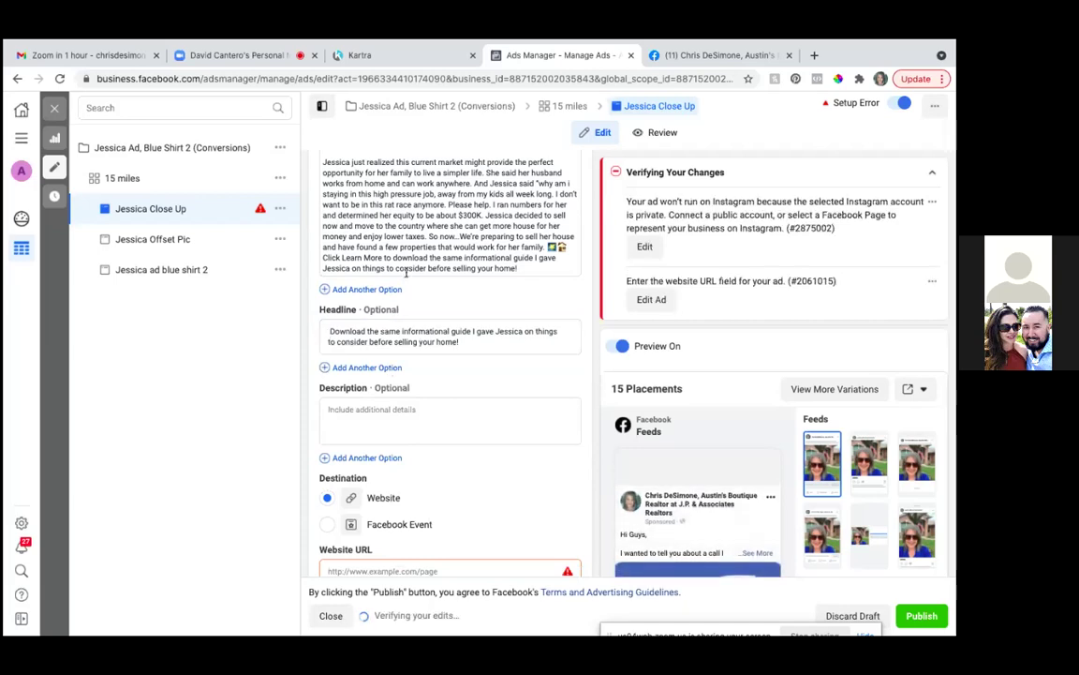
- Delete the closing "Click Learn More to download the same informational guide" sentence from the primary text
scroll(405, 271, "up", 5)
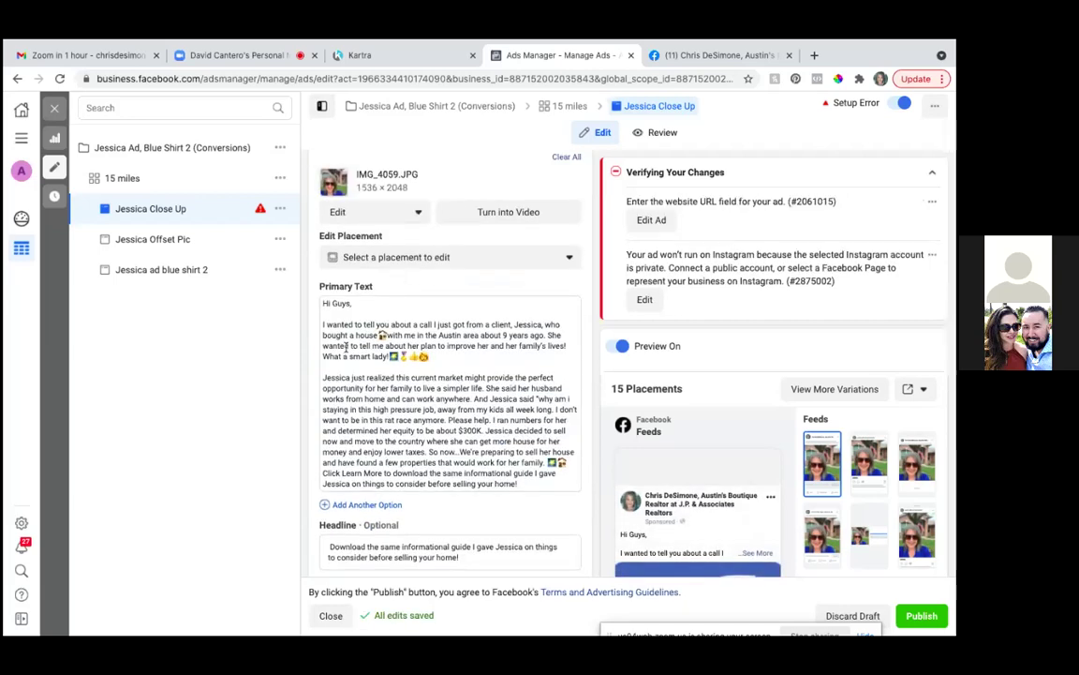
left_click(362, 484)
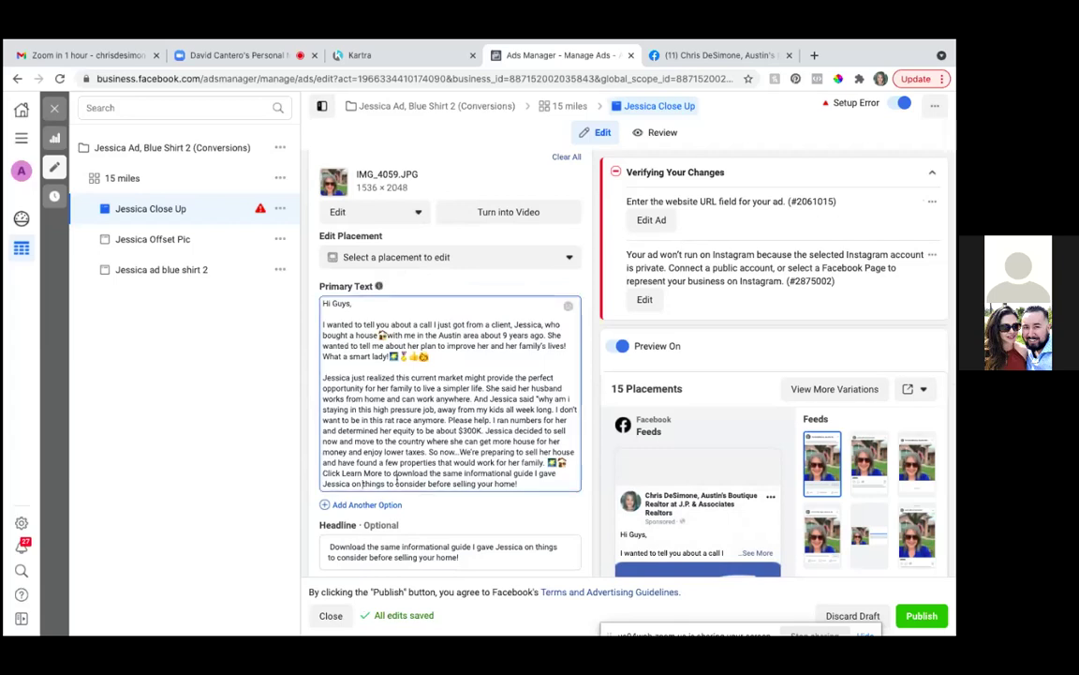
left_click_drag(516, 483, 320, 475)
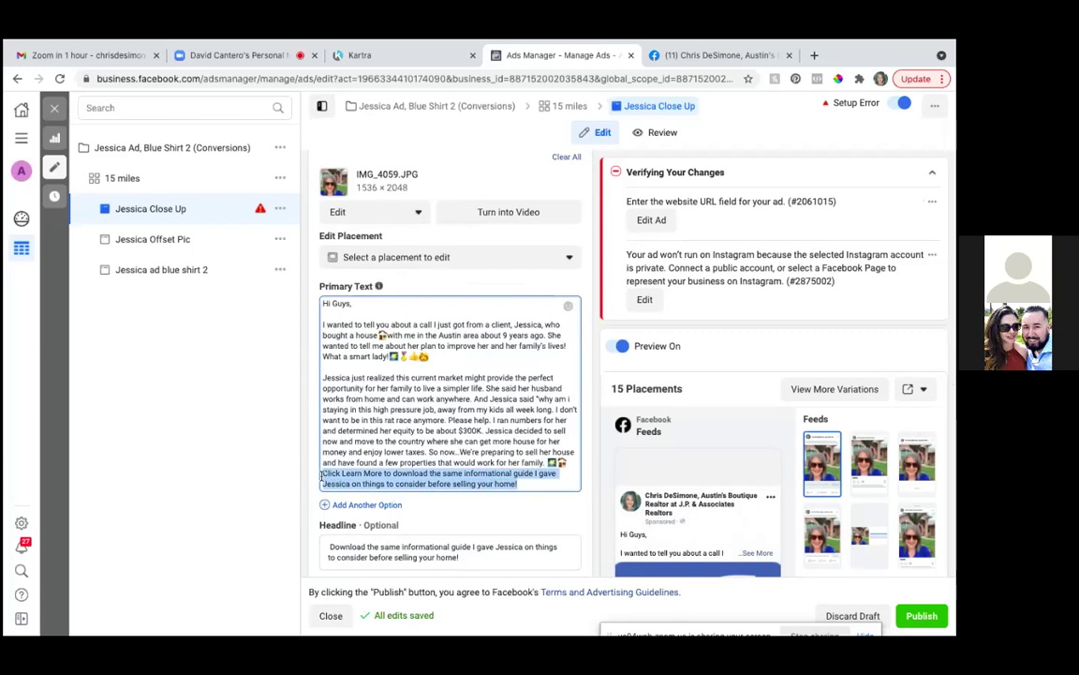
key("BackSpace")
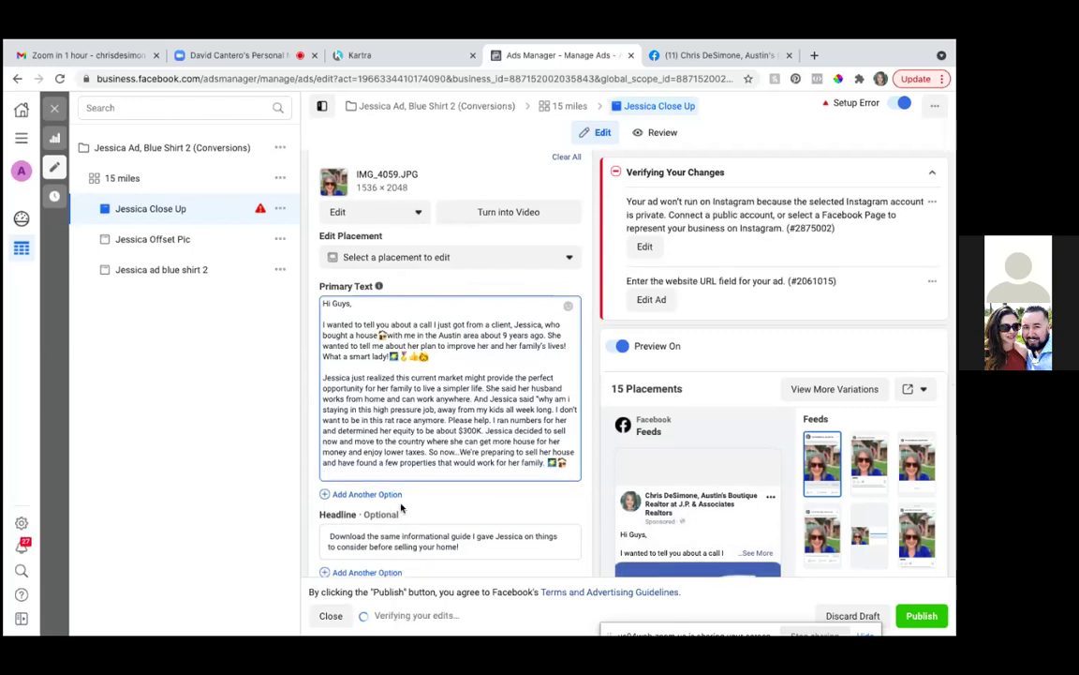
mouse_move(372, 493)
scroll(377, 504, "down", 1)
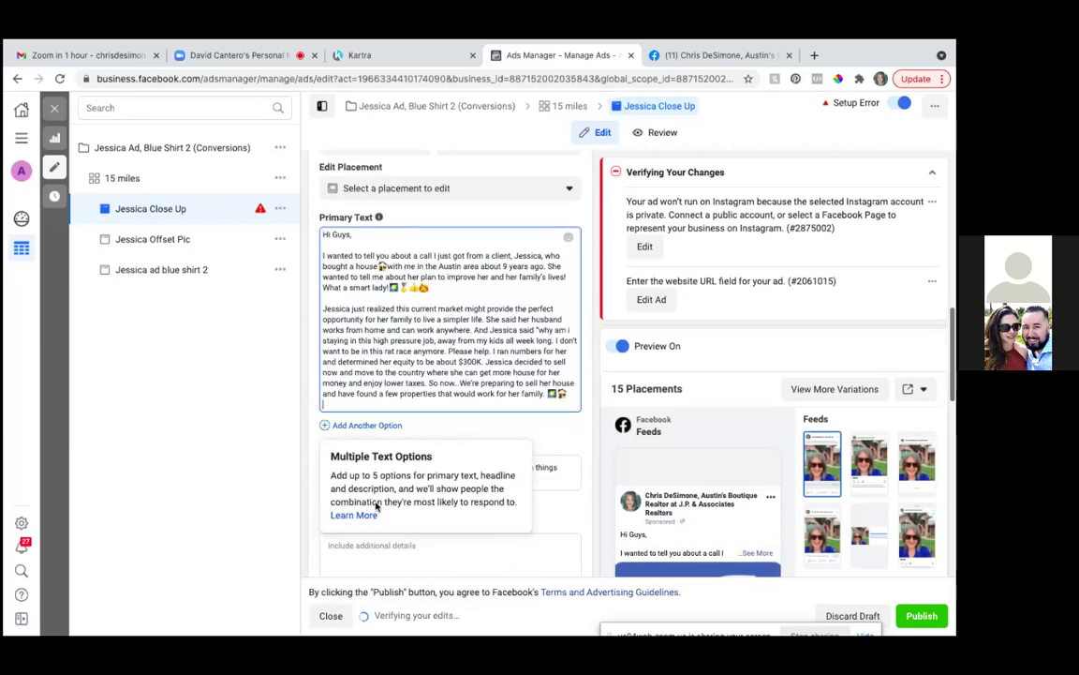
scroll(376, 507, "down", 2)
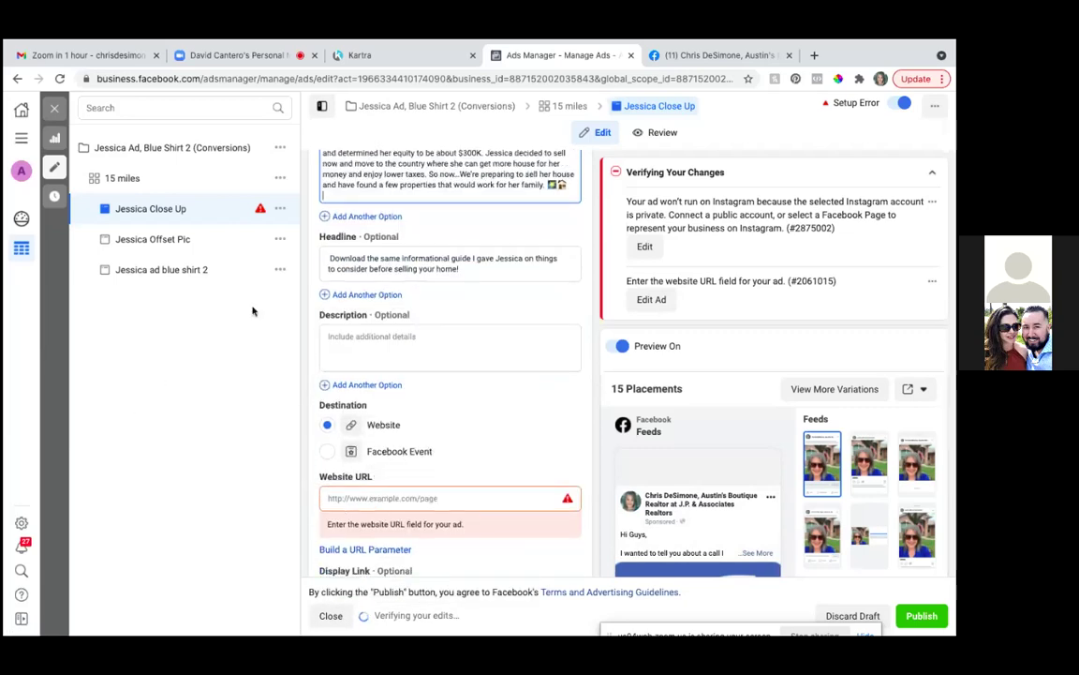